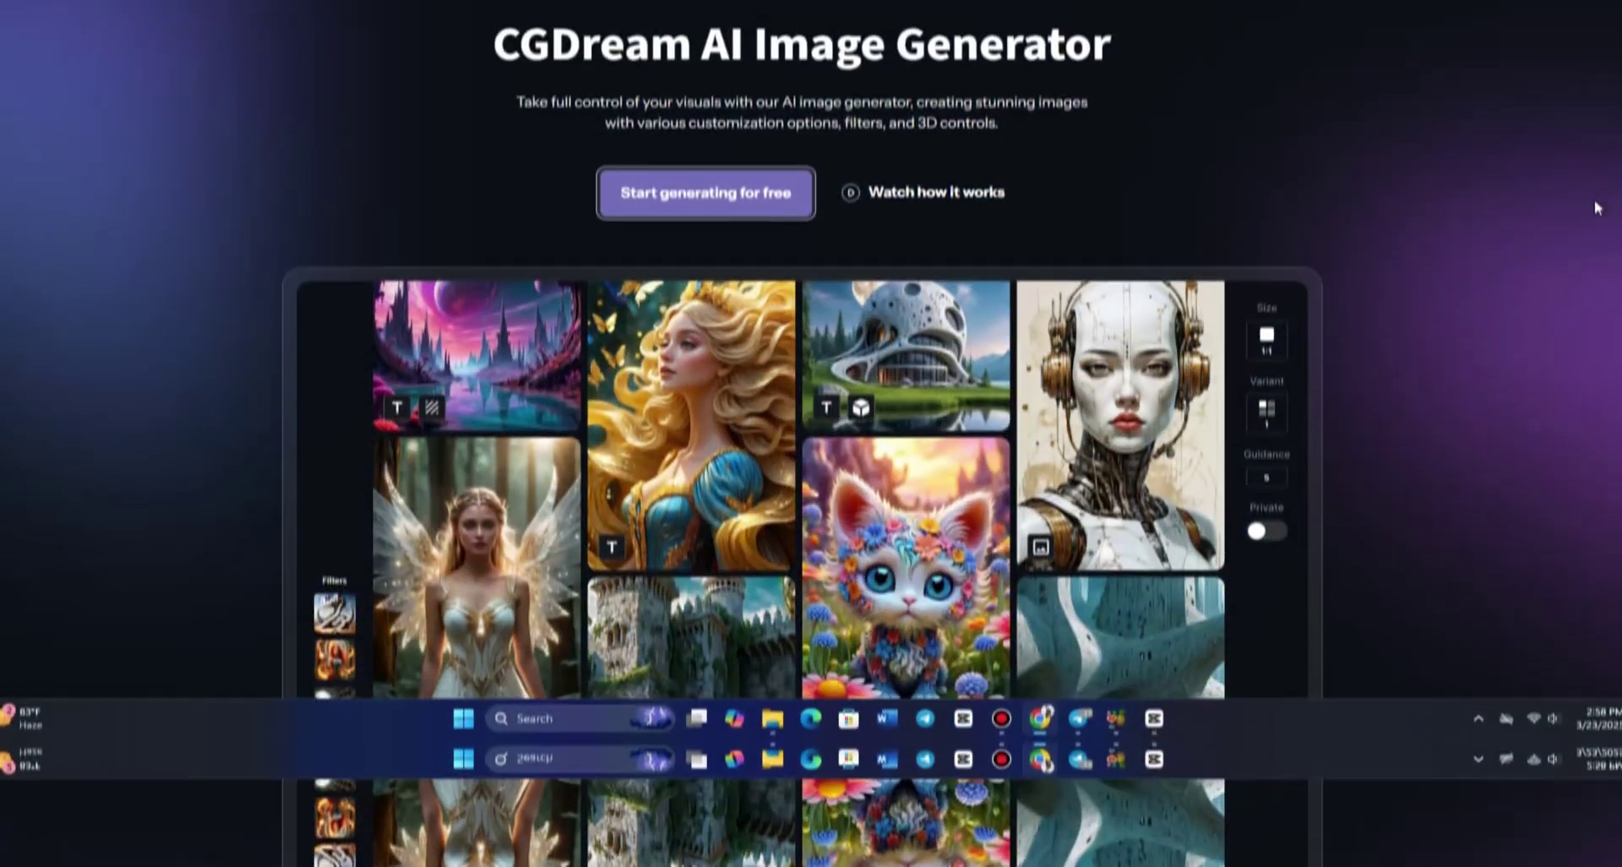
- Scroll the Google results for CGDream to show cgdream.ai as the top result
scroll(1594, 199, "down", 10)
scroll(1591, 323, "down", 15)
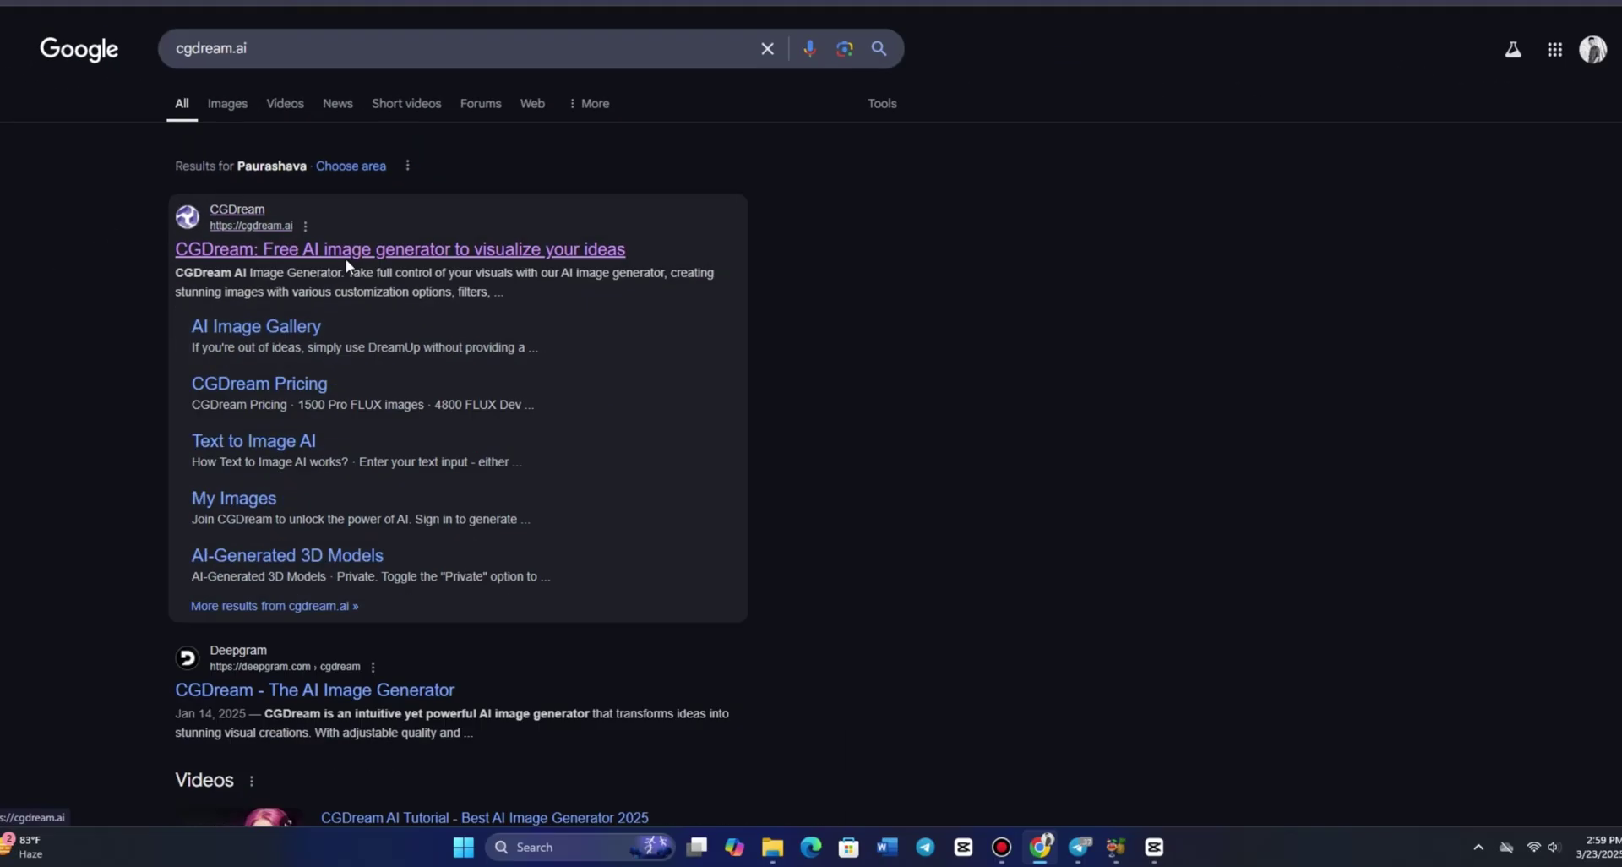
- Open cgdream.ai, join with a Google account, and reach the gallery showing 100 credits
left_click(346, 257)
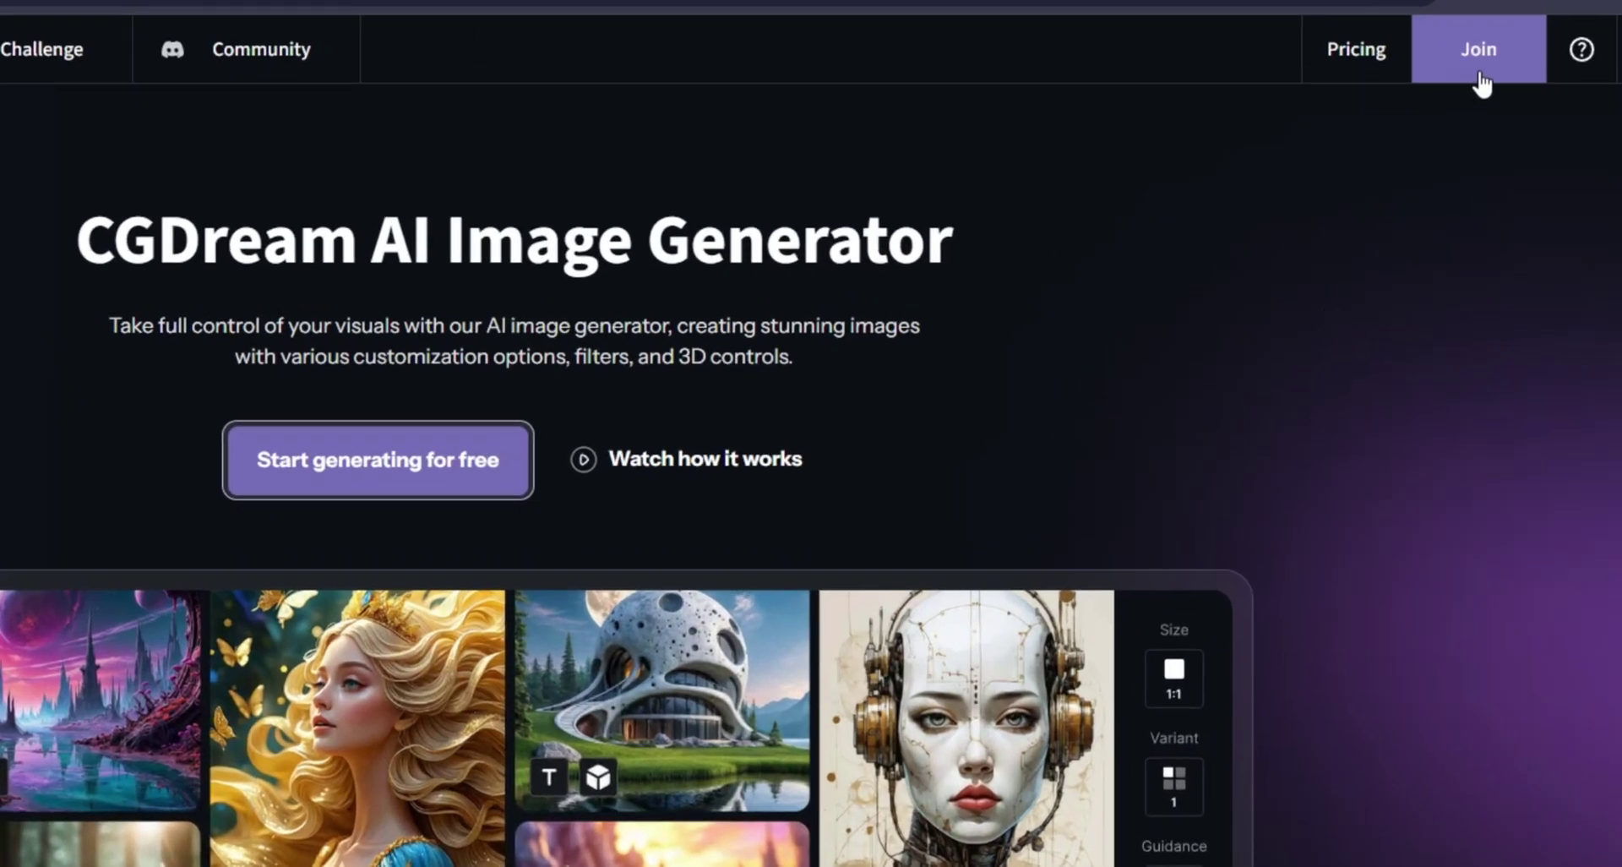
left_click(1480, 76)
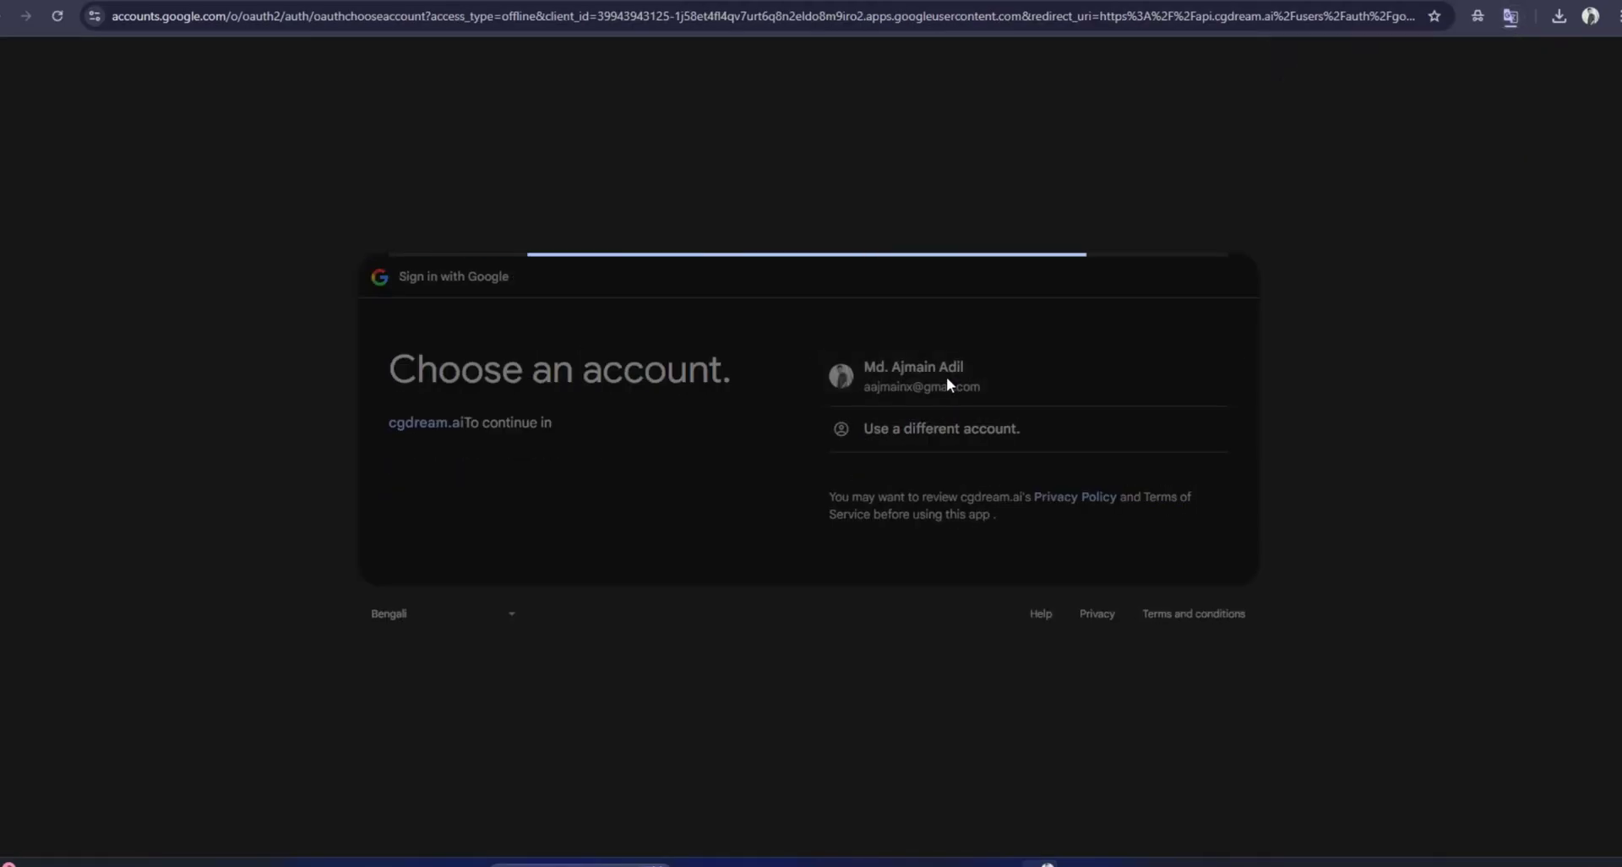
left_click(947, 379)
left_click(1076, 535)
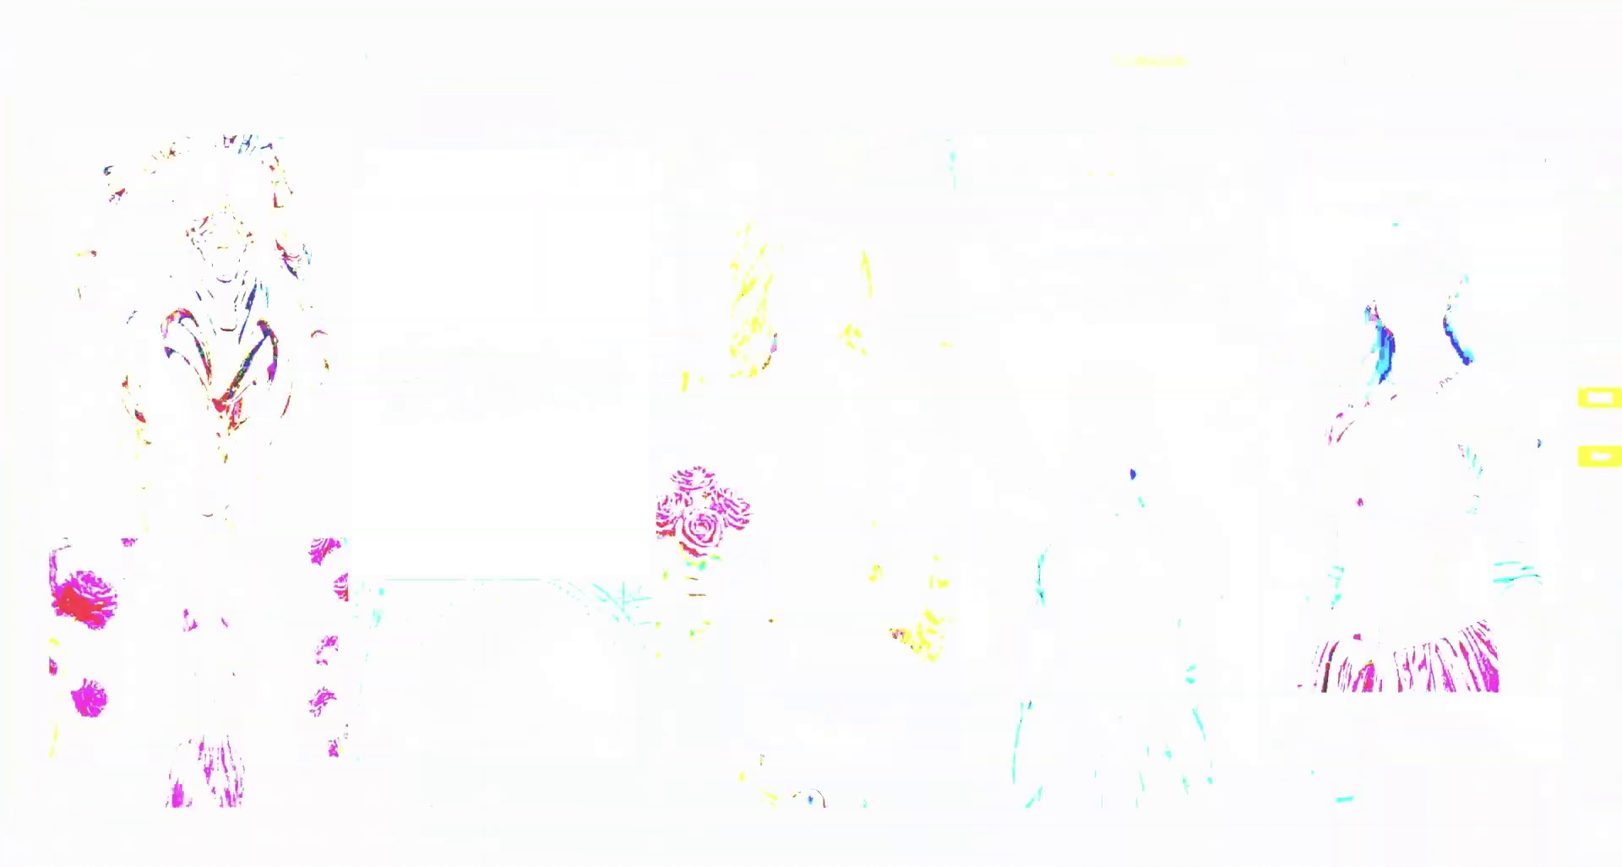
scroll(807, 473, "up", 10)
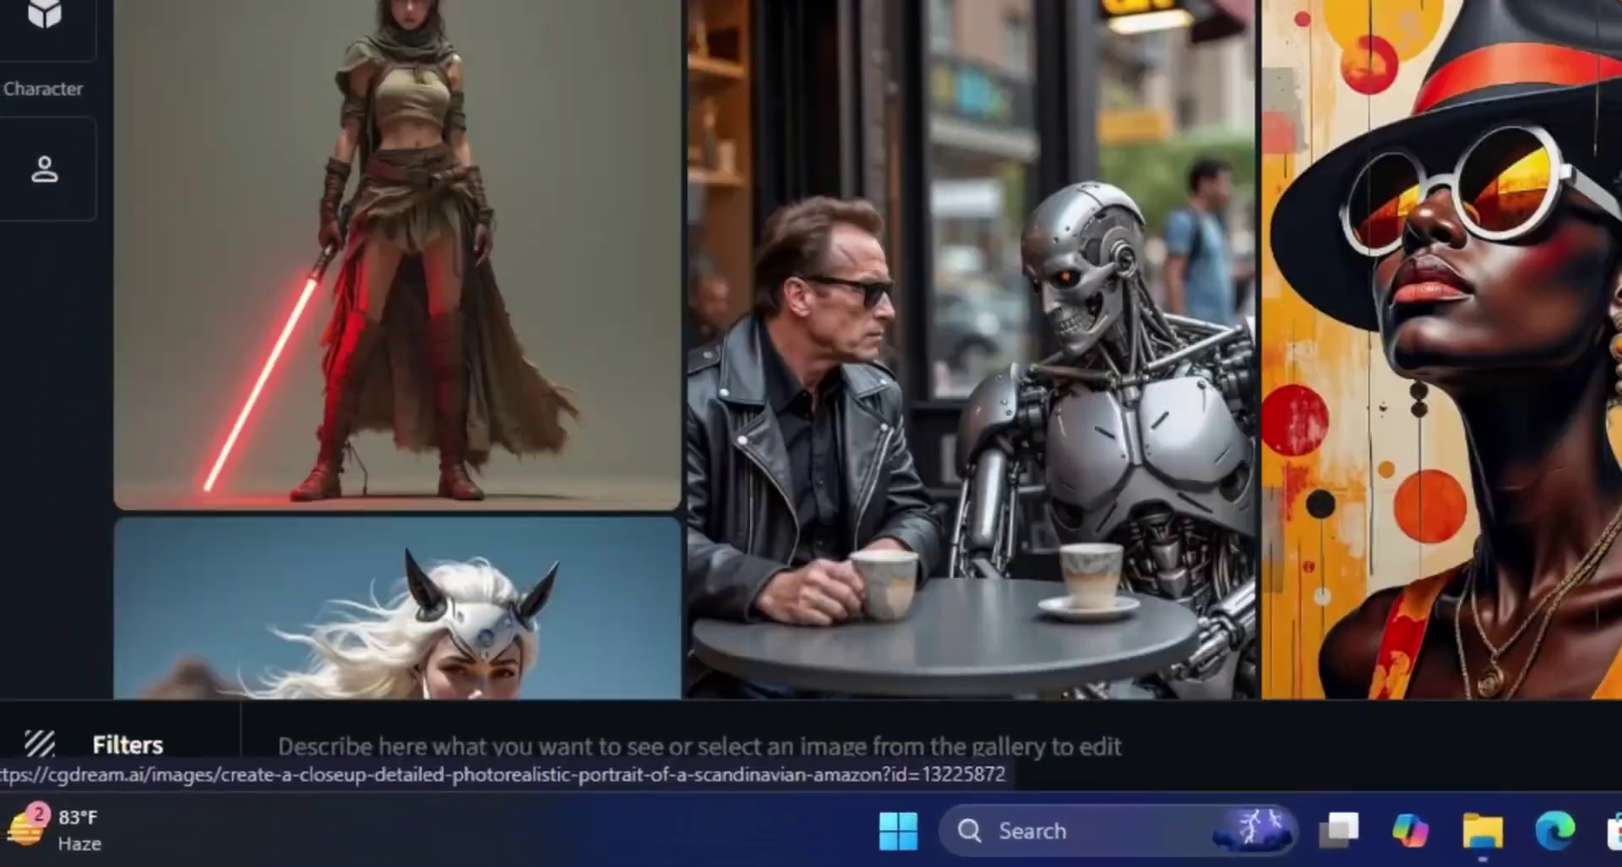
scroll(1005, 211, "up", 4)
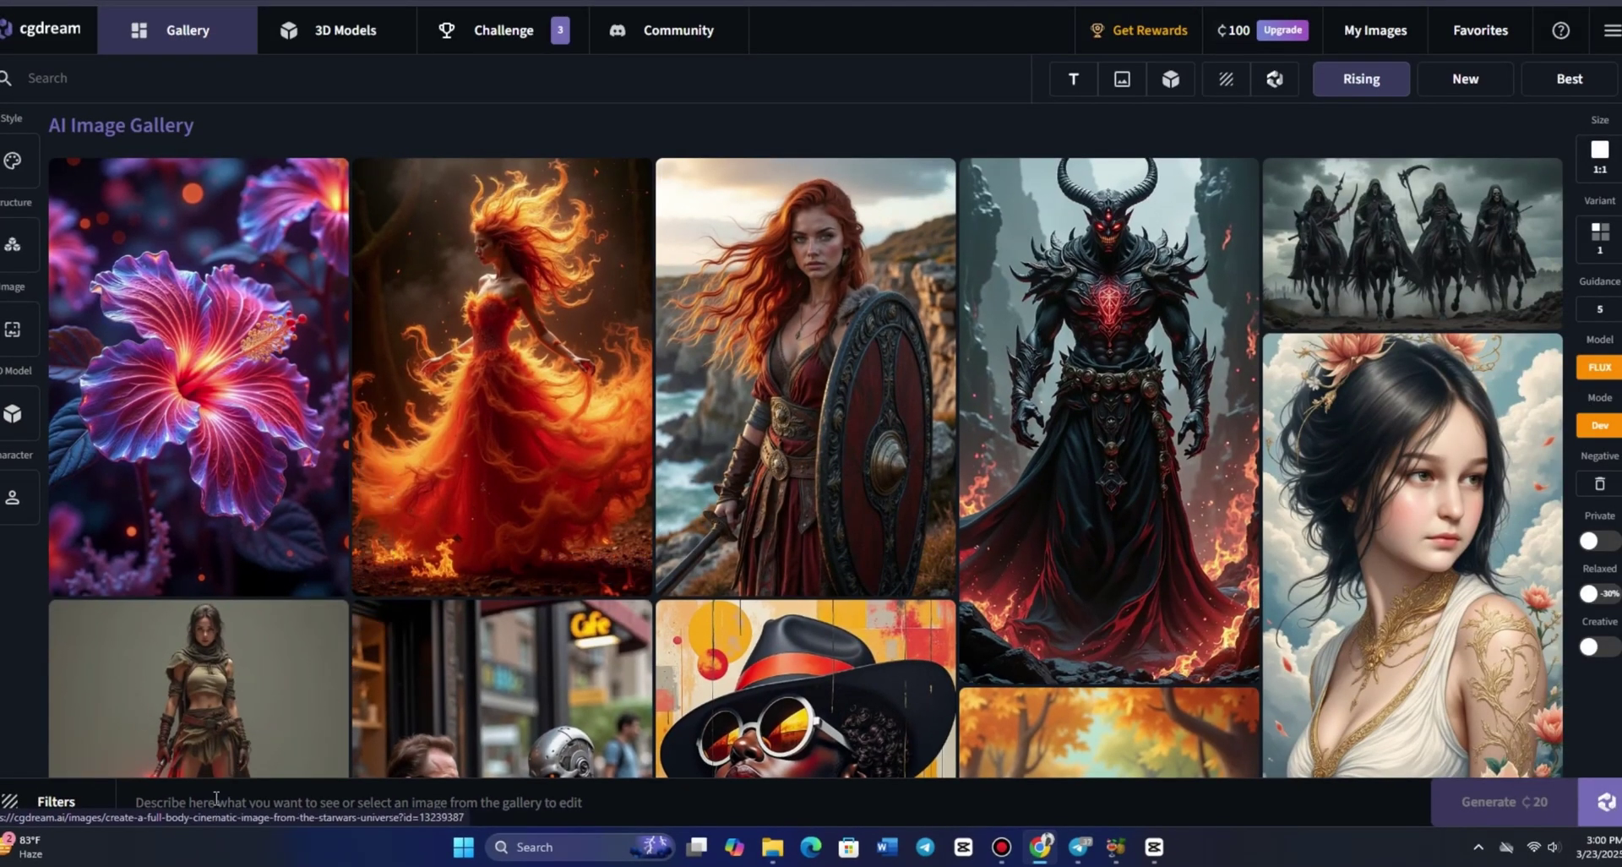
- Generate an image from the prompt 'a wolf behind a car'
left_click(217, 797)
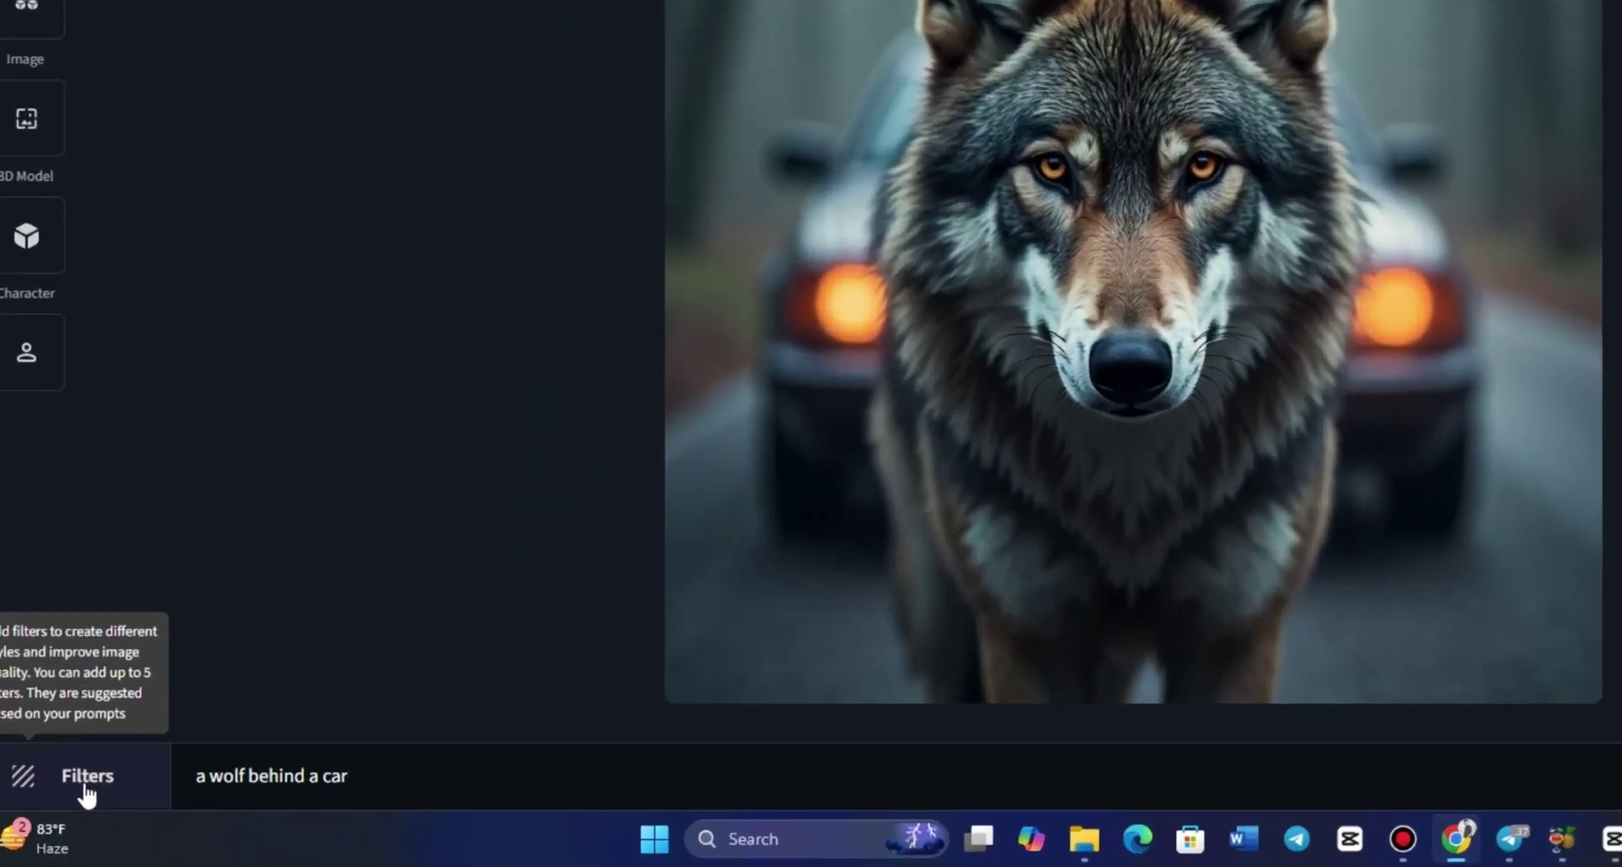
- Regenerate the wolf image with the Abstract Corals style filter applied
left_click(54, 803)
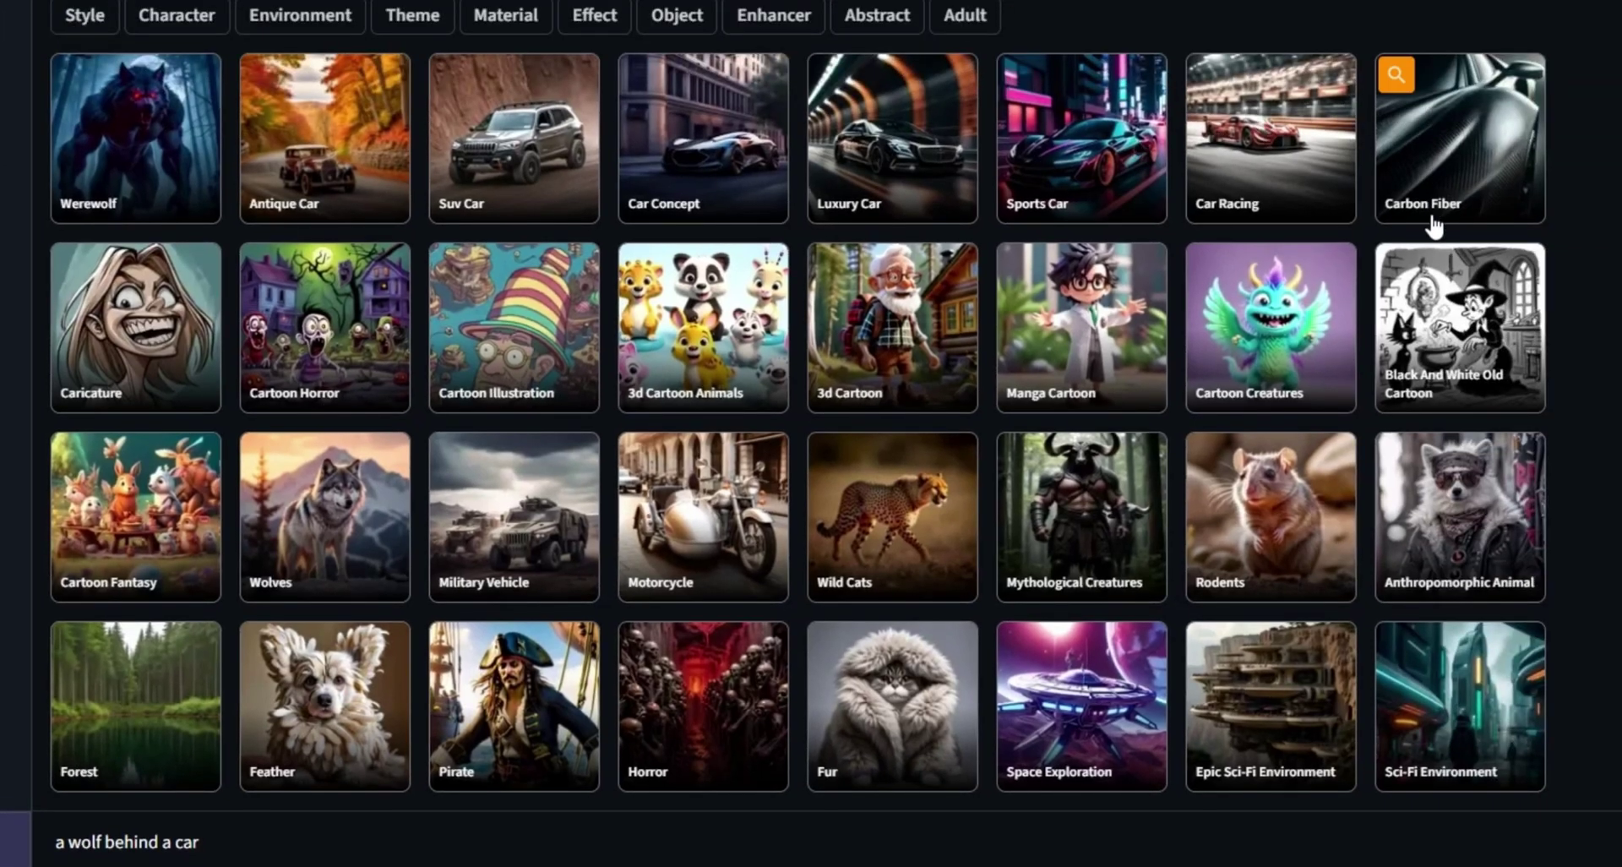
scroll(1433, 227, "down", 10)
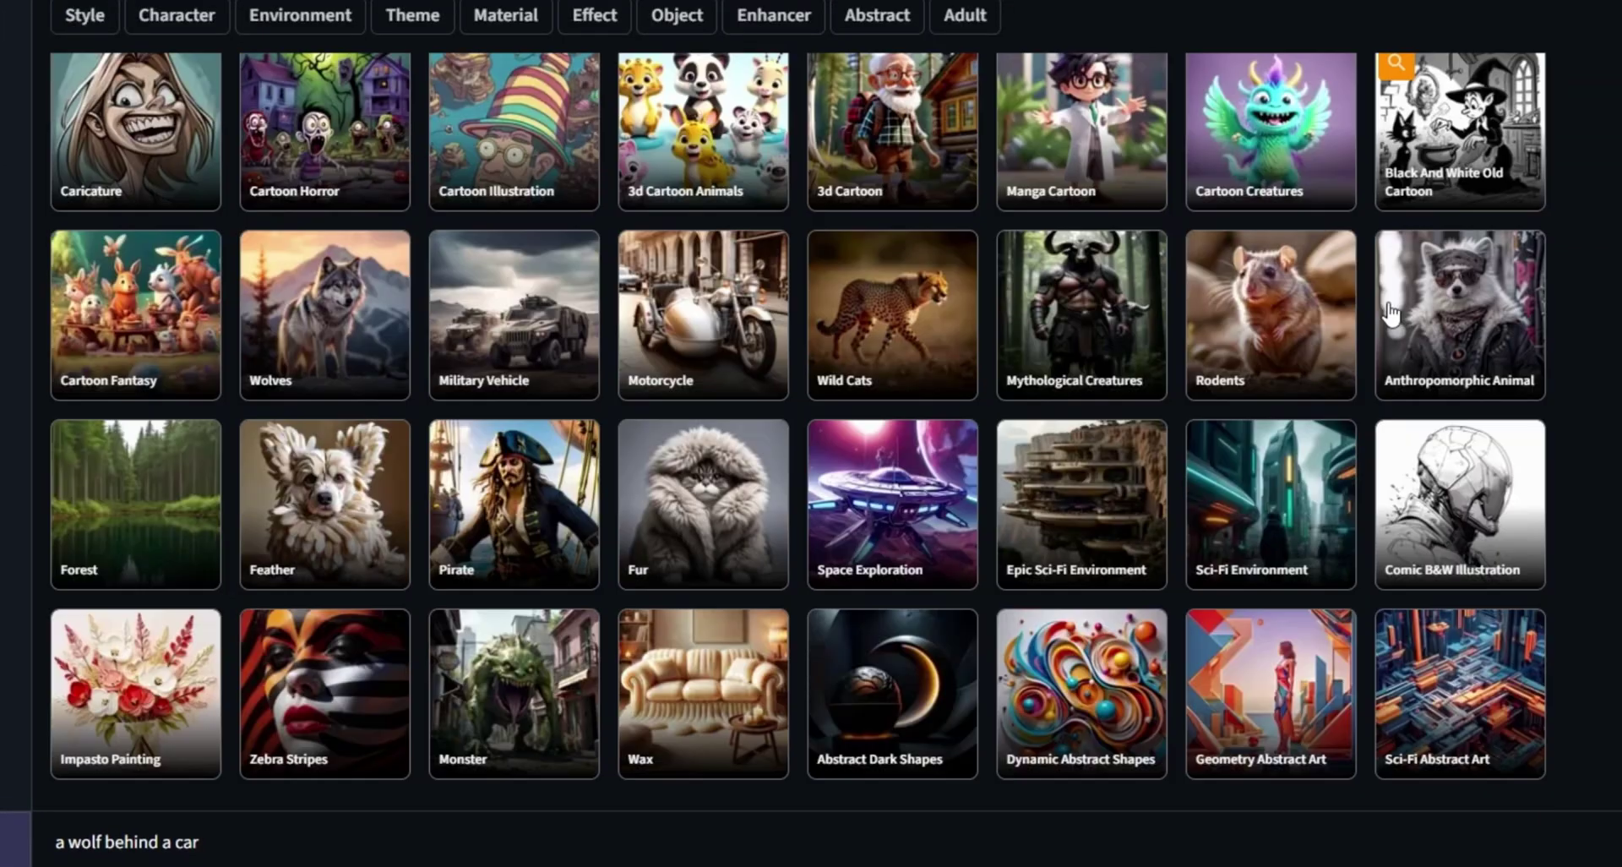
scroll(1346, 362, "down", 4)
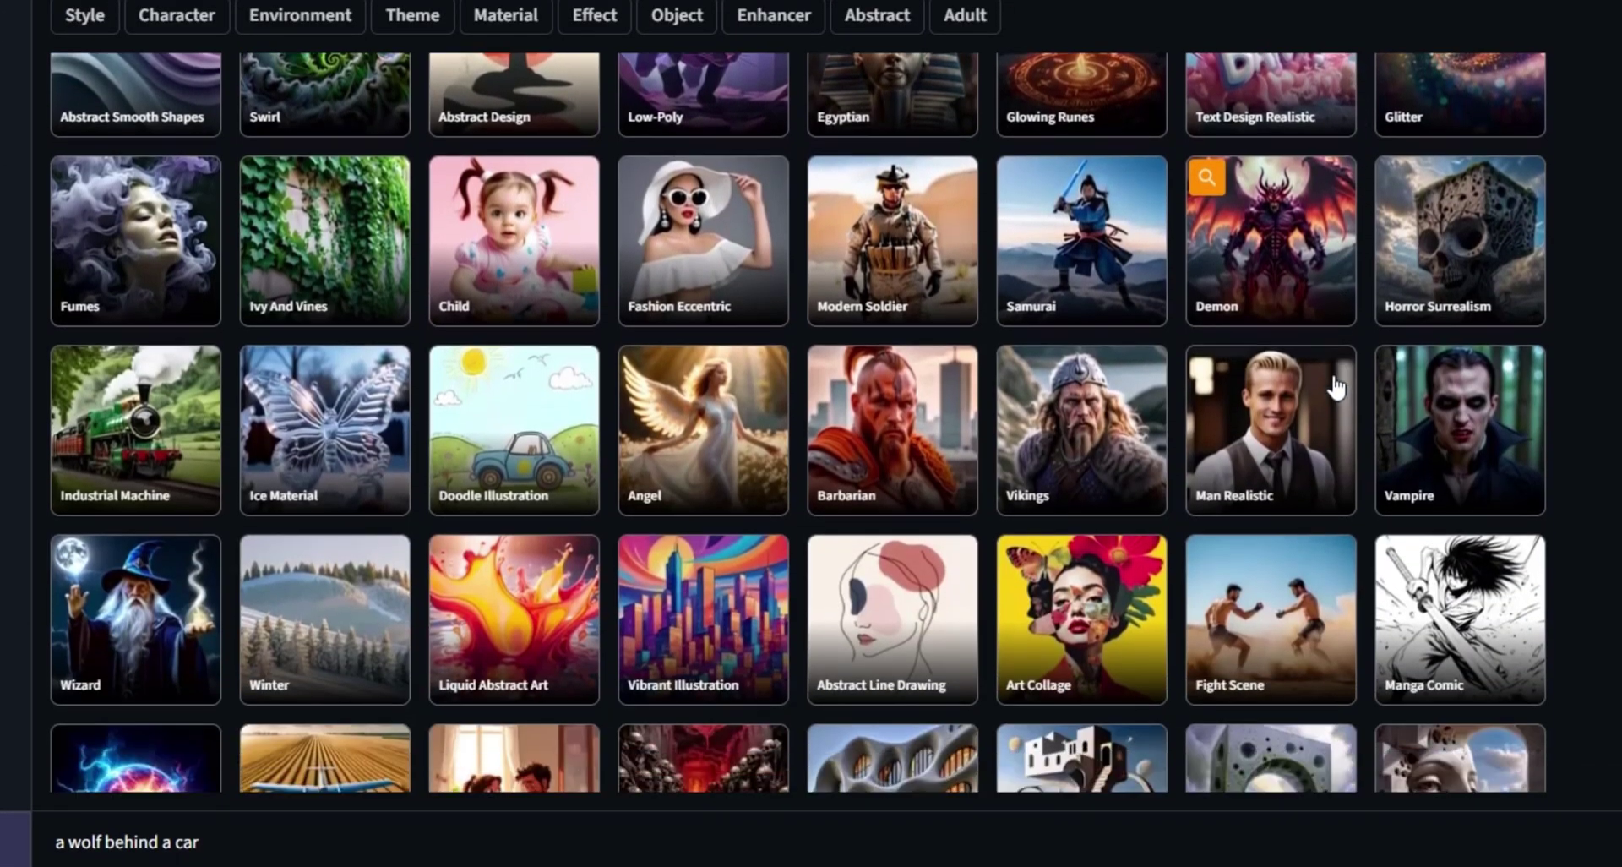
scroll(1325, 398, "down", 5)
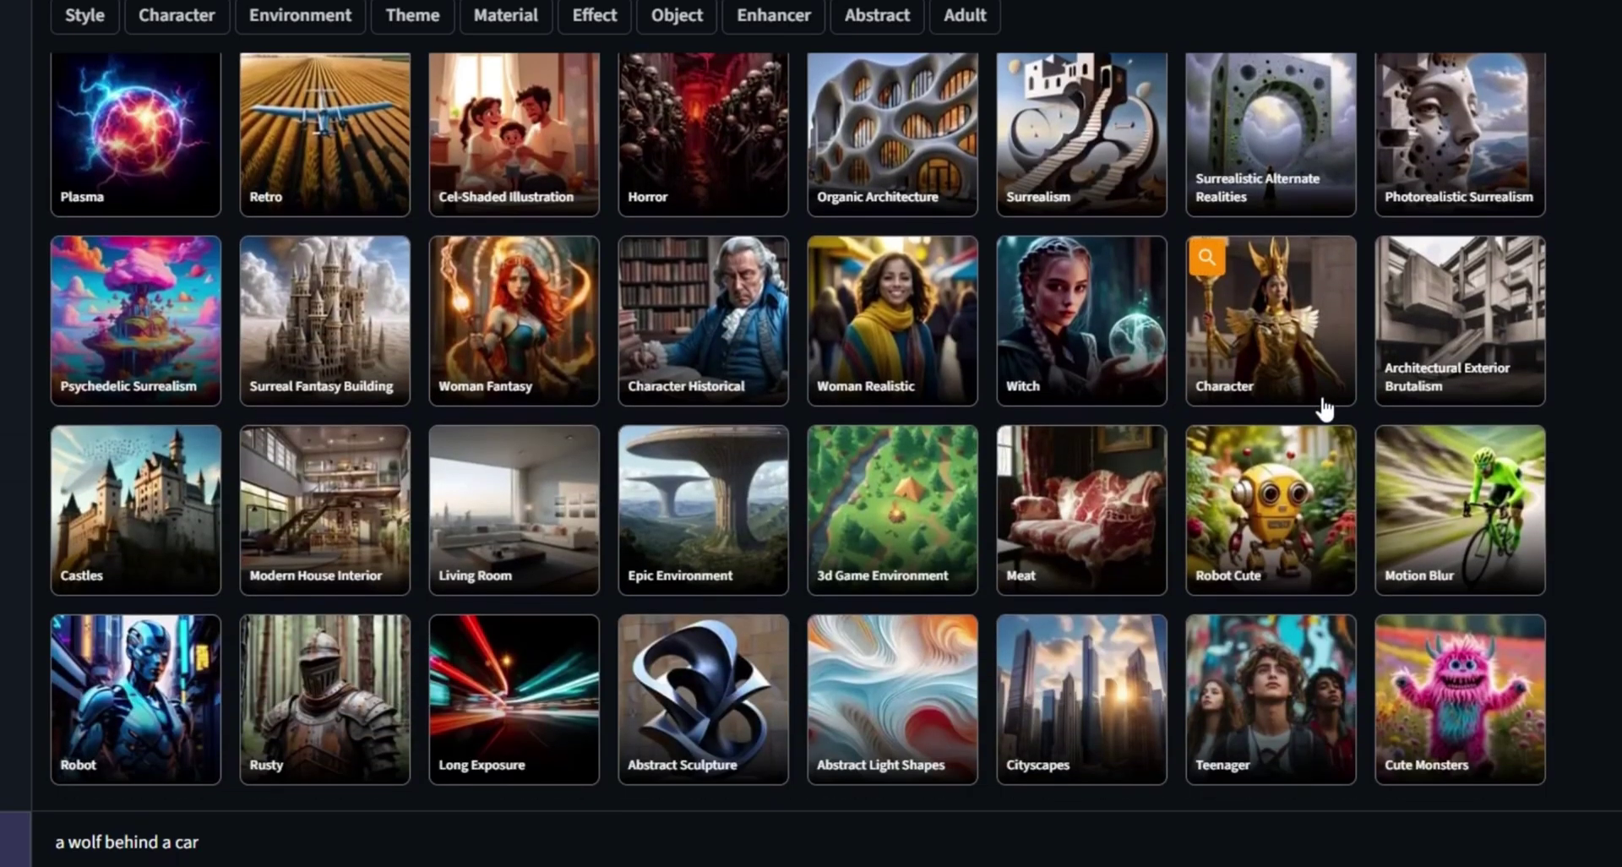
scroll(1323, 409, "up", 19)
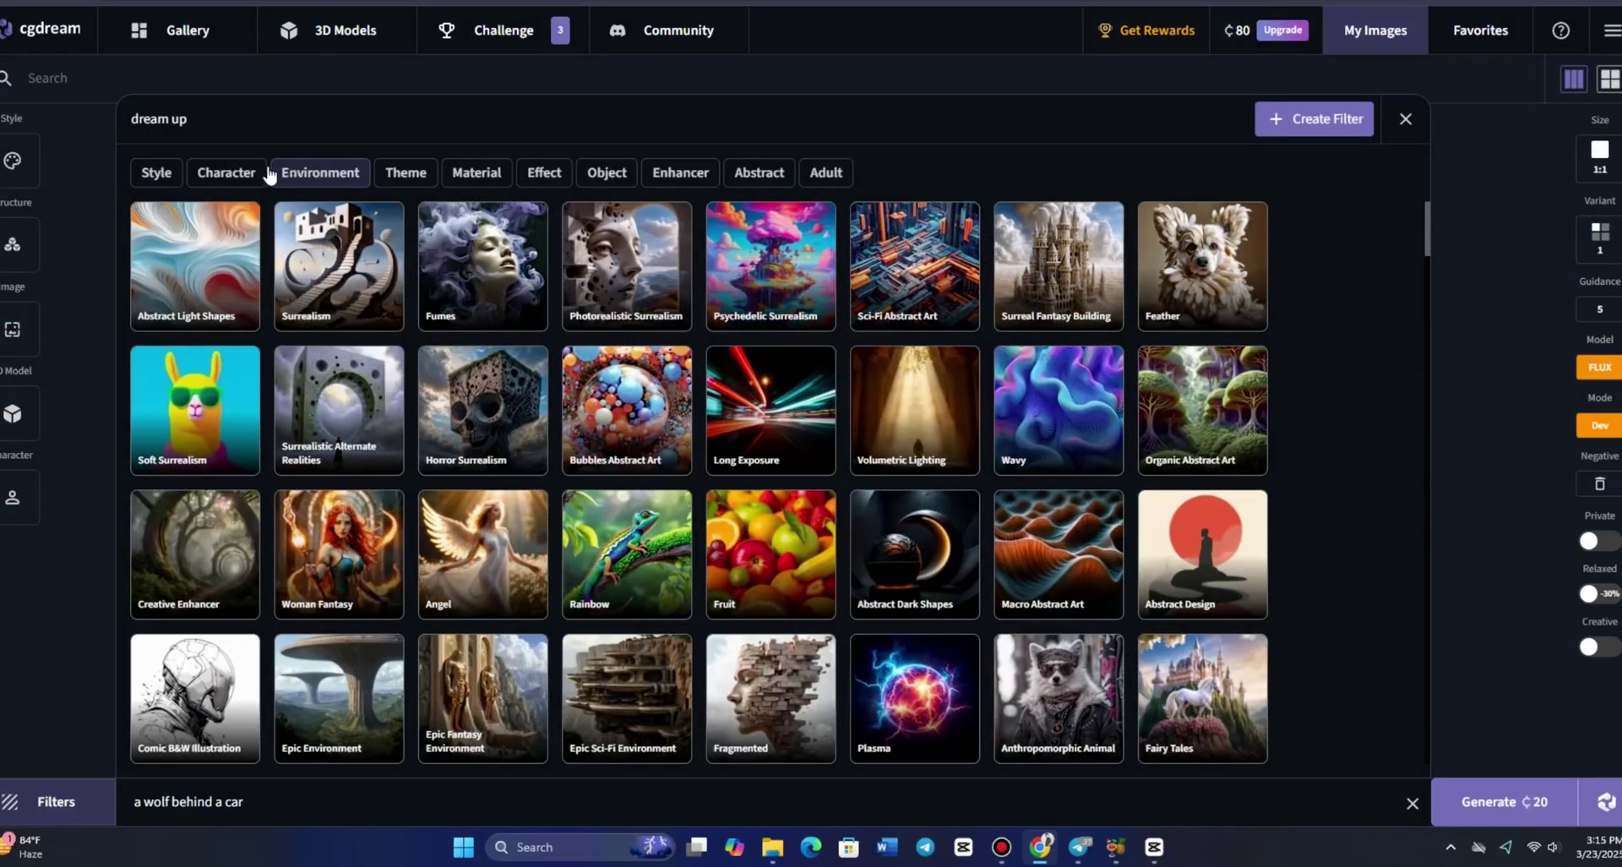
left_click(168, 173)
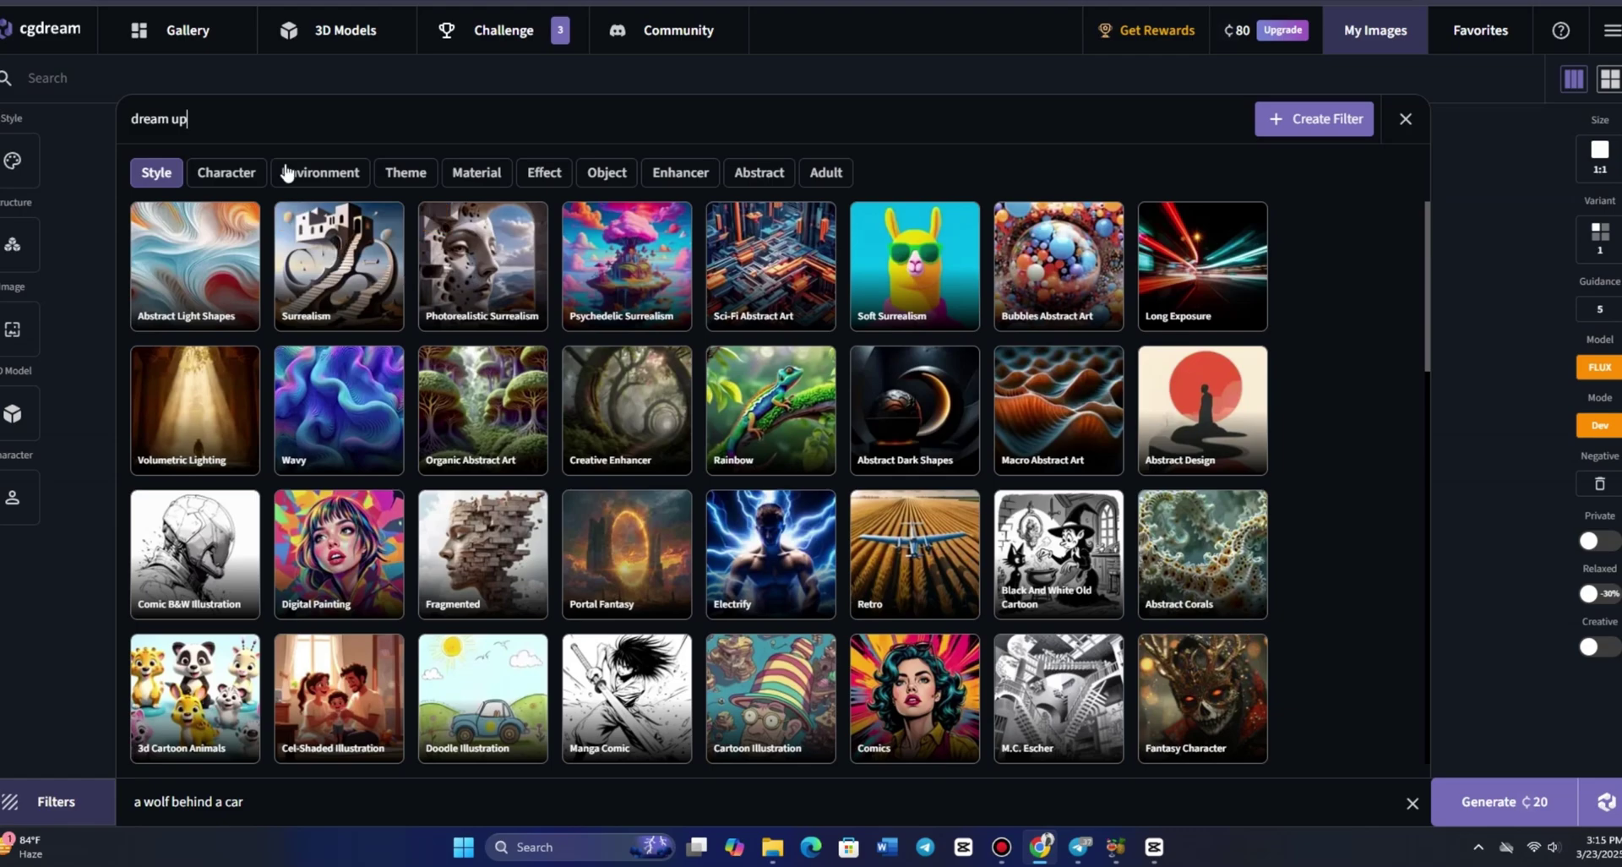
left_click(1200, 549)
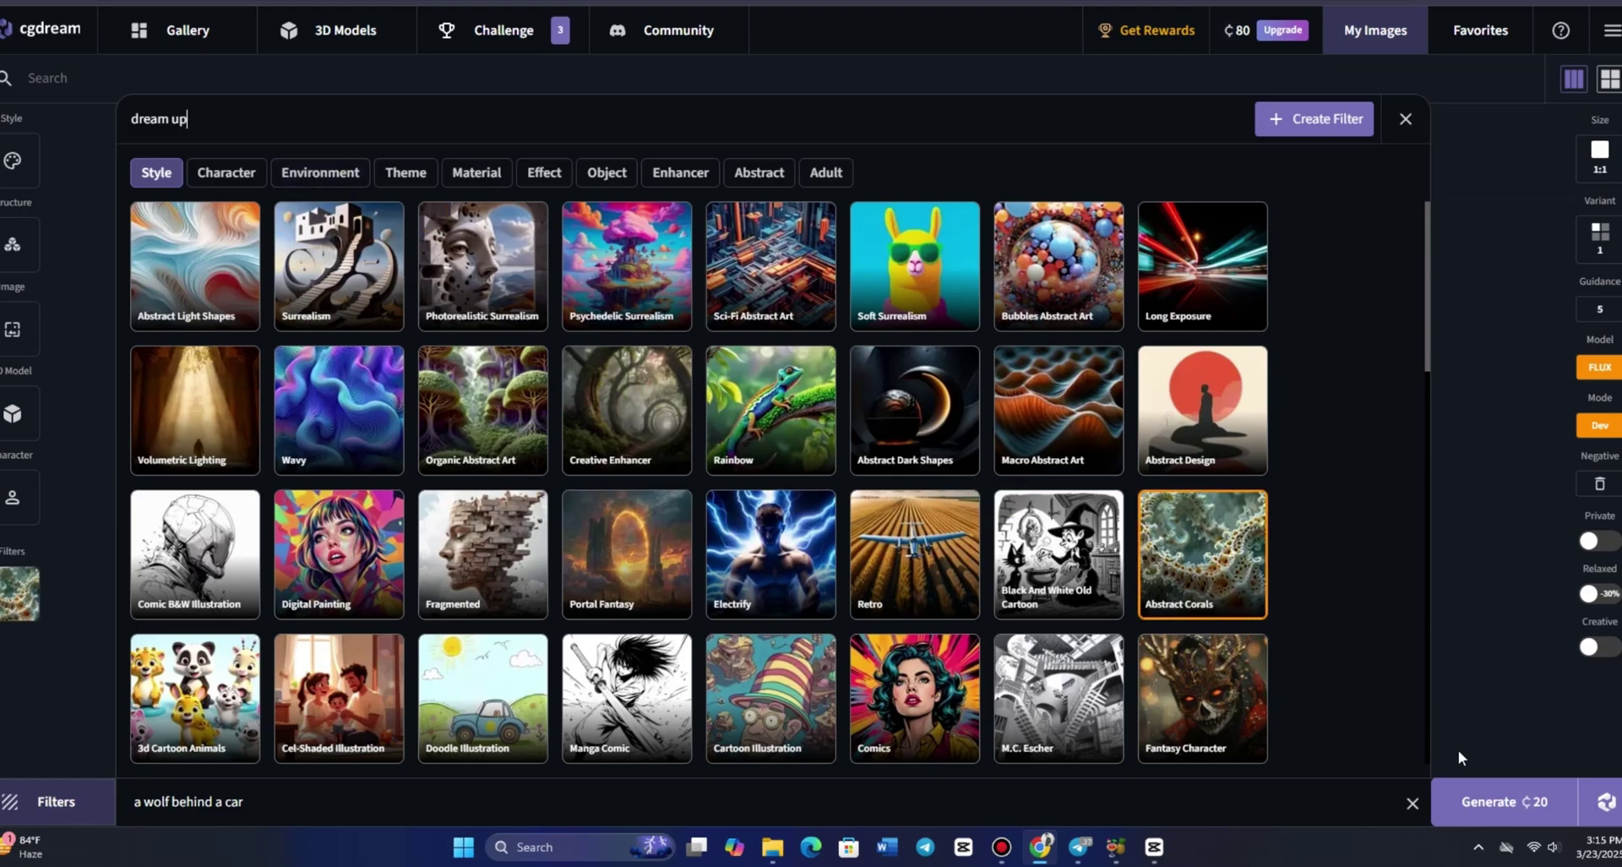
left_click(1503, 811)
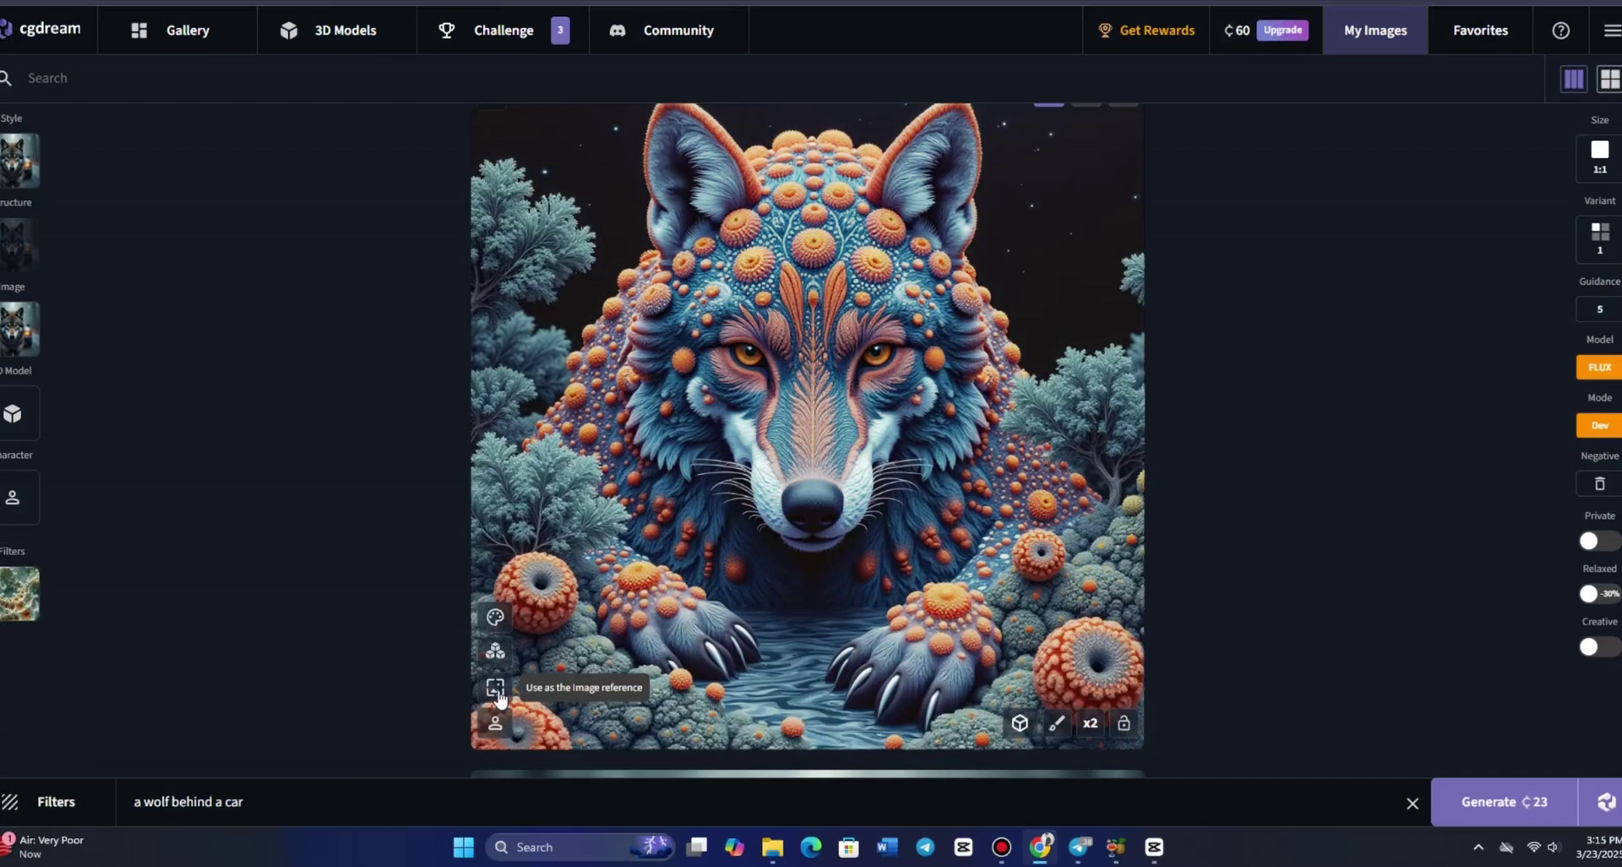
- Set the coral wolf result as the reference image for the next generation
mouse_move(22, 178)
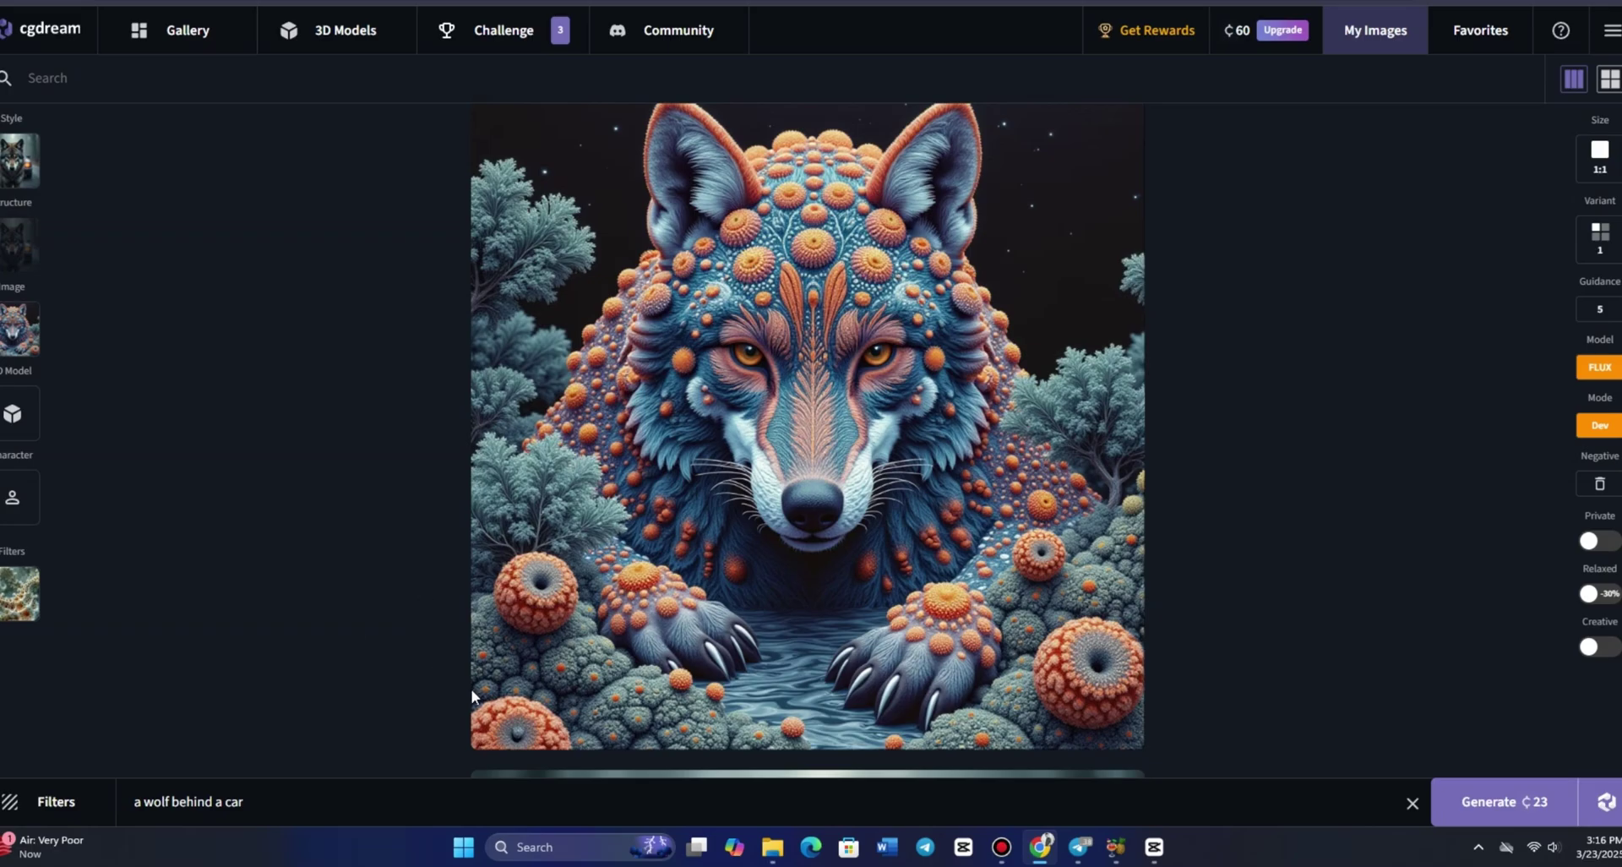
left_click(495, 725)
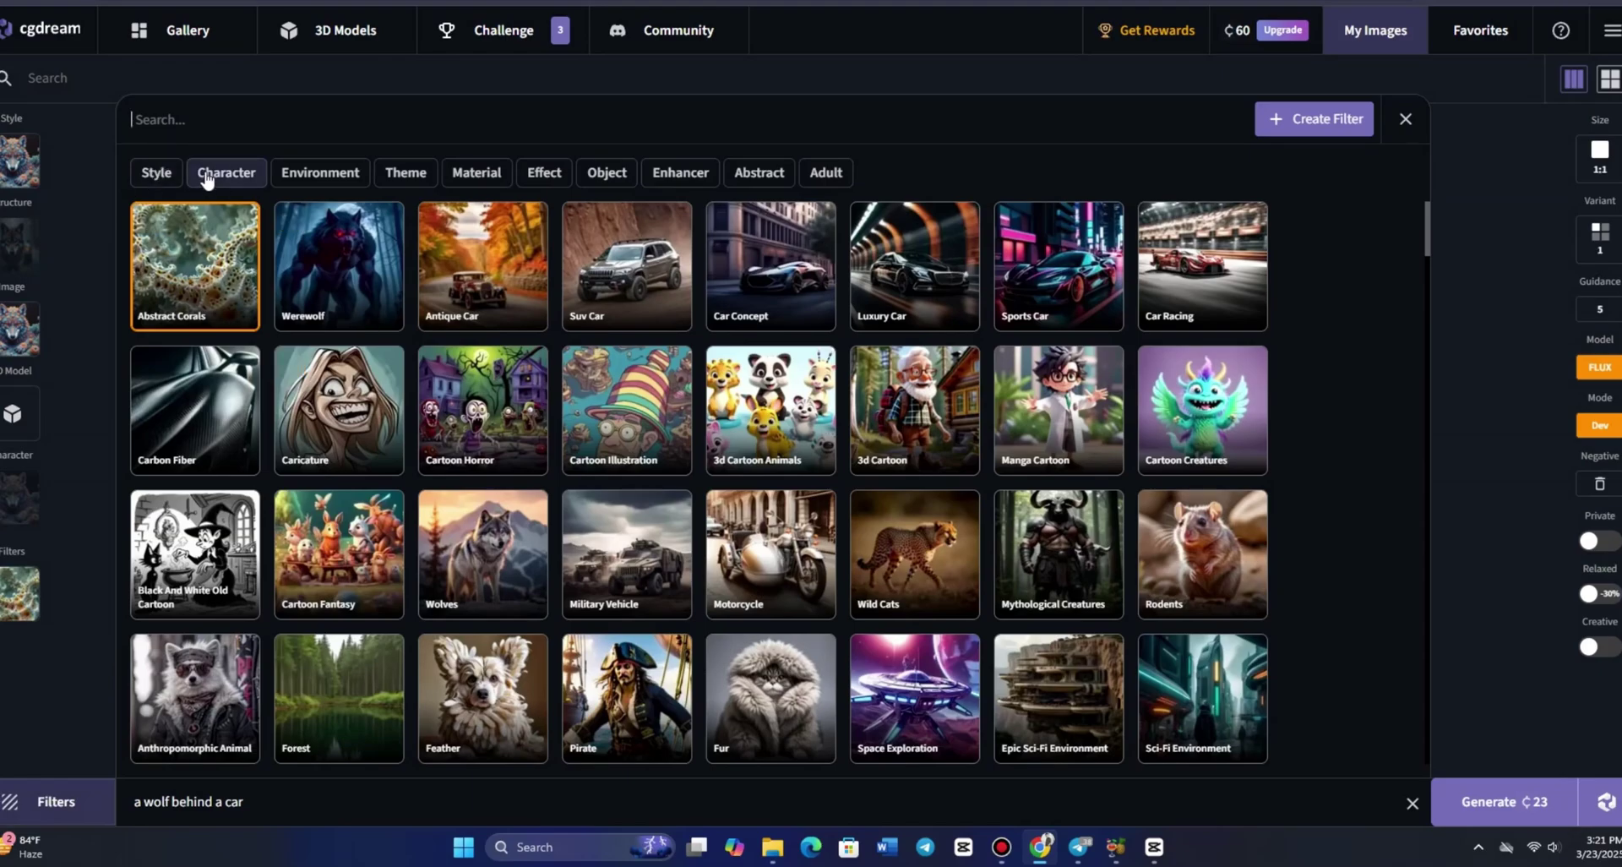
- Add the Man Realistic character filter to Abstract Corals, generate, and open the new image
left_click(214, 179)
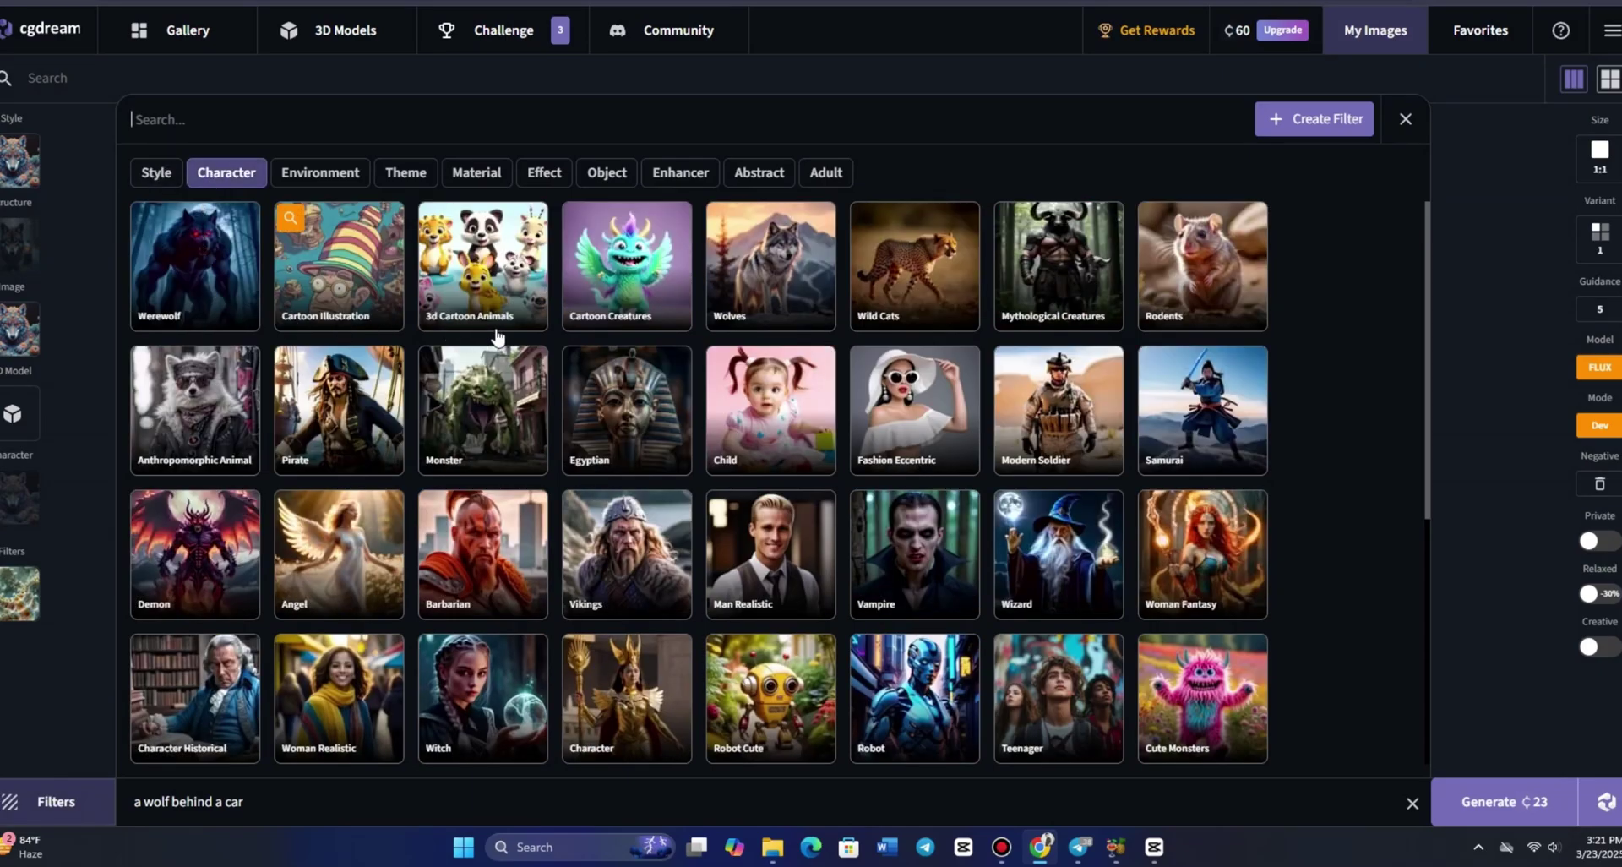
scroll(1159, 385, "down", 3)
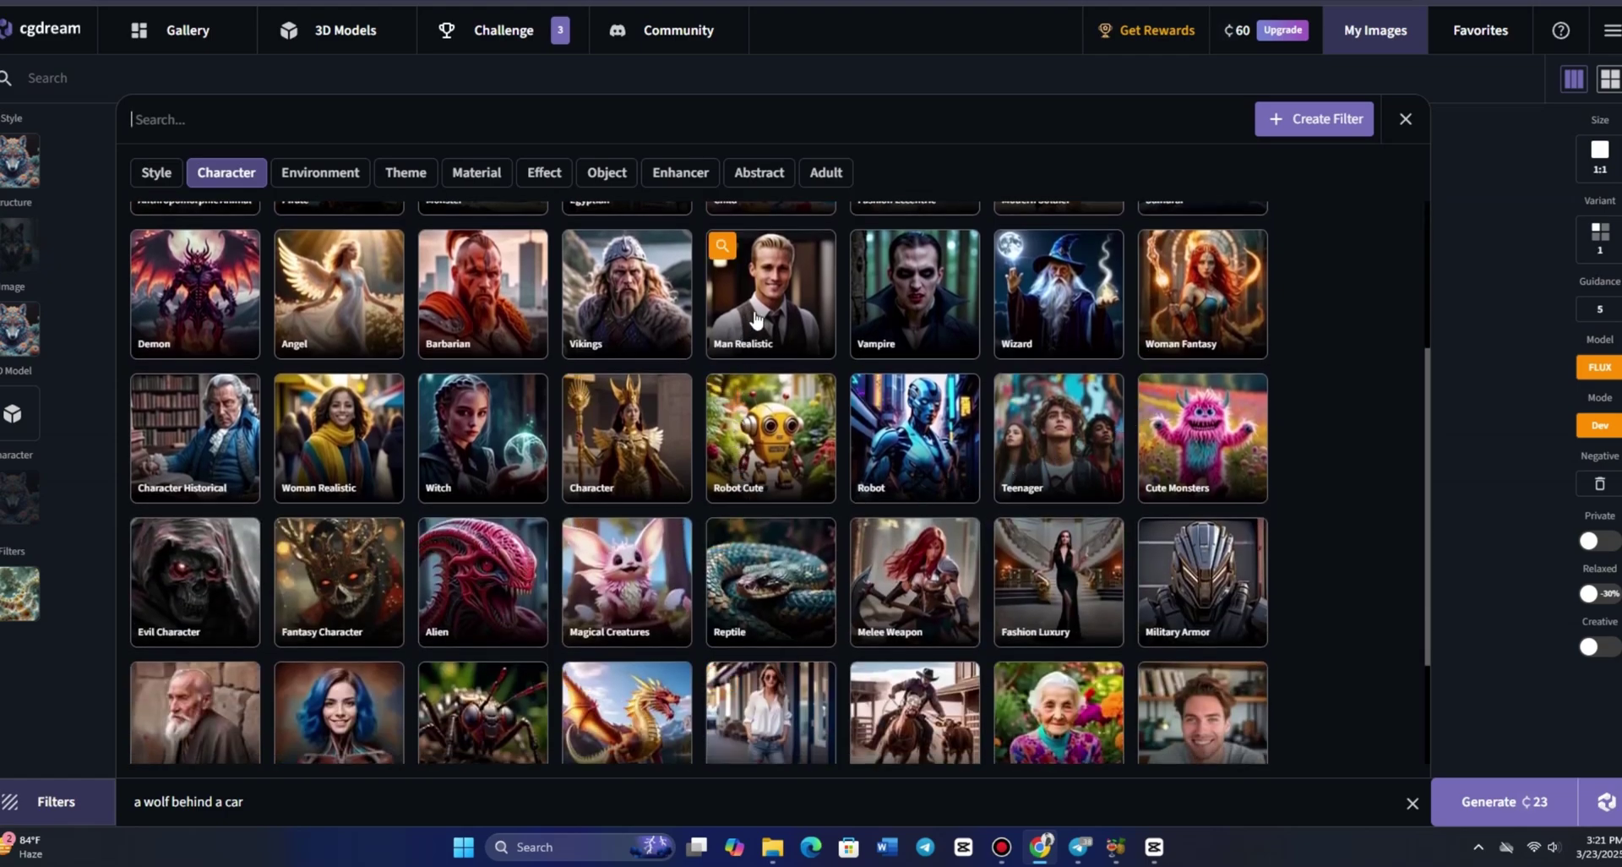
scroll(740, 354, "up", 1)
left_click(767, 368)
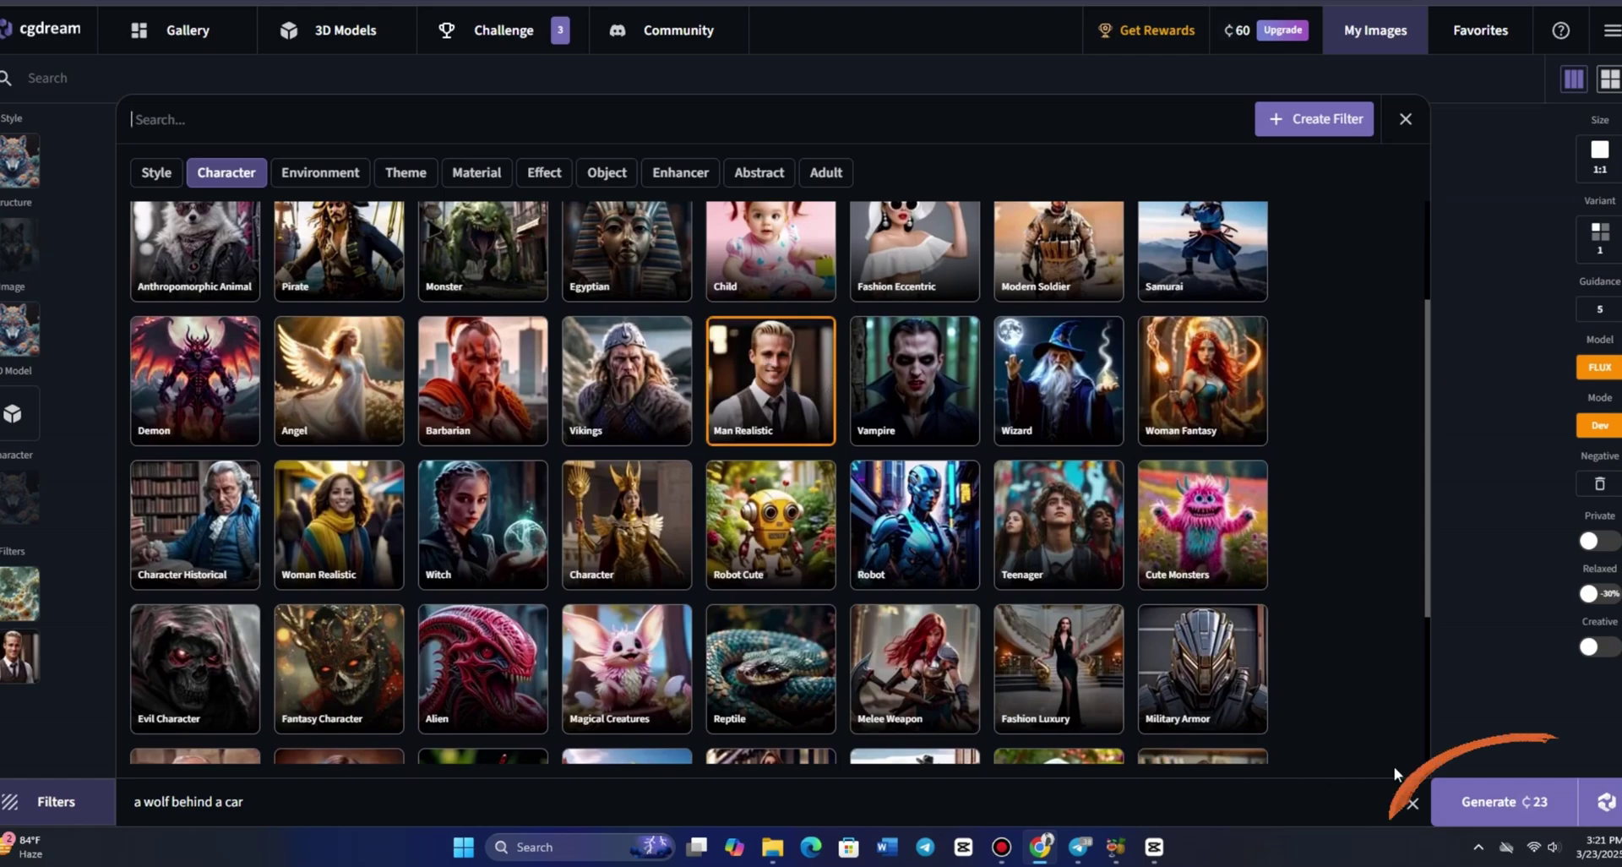
left_click(1488, 801)
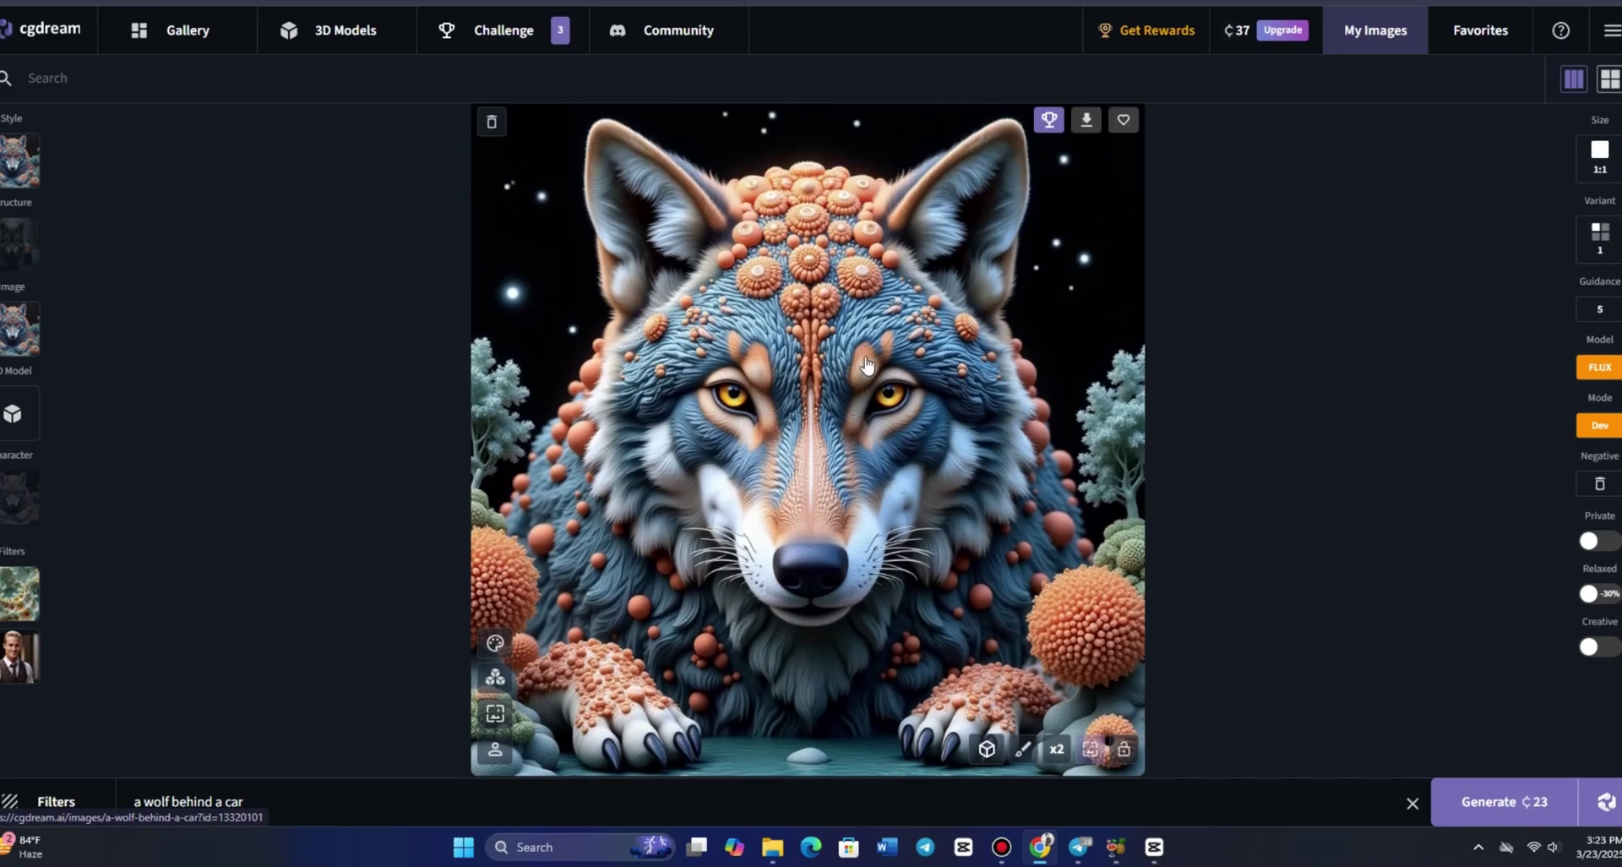
left_click(1027, 437)
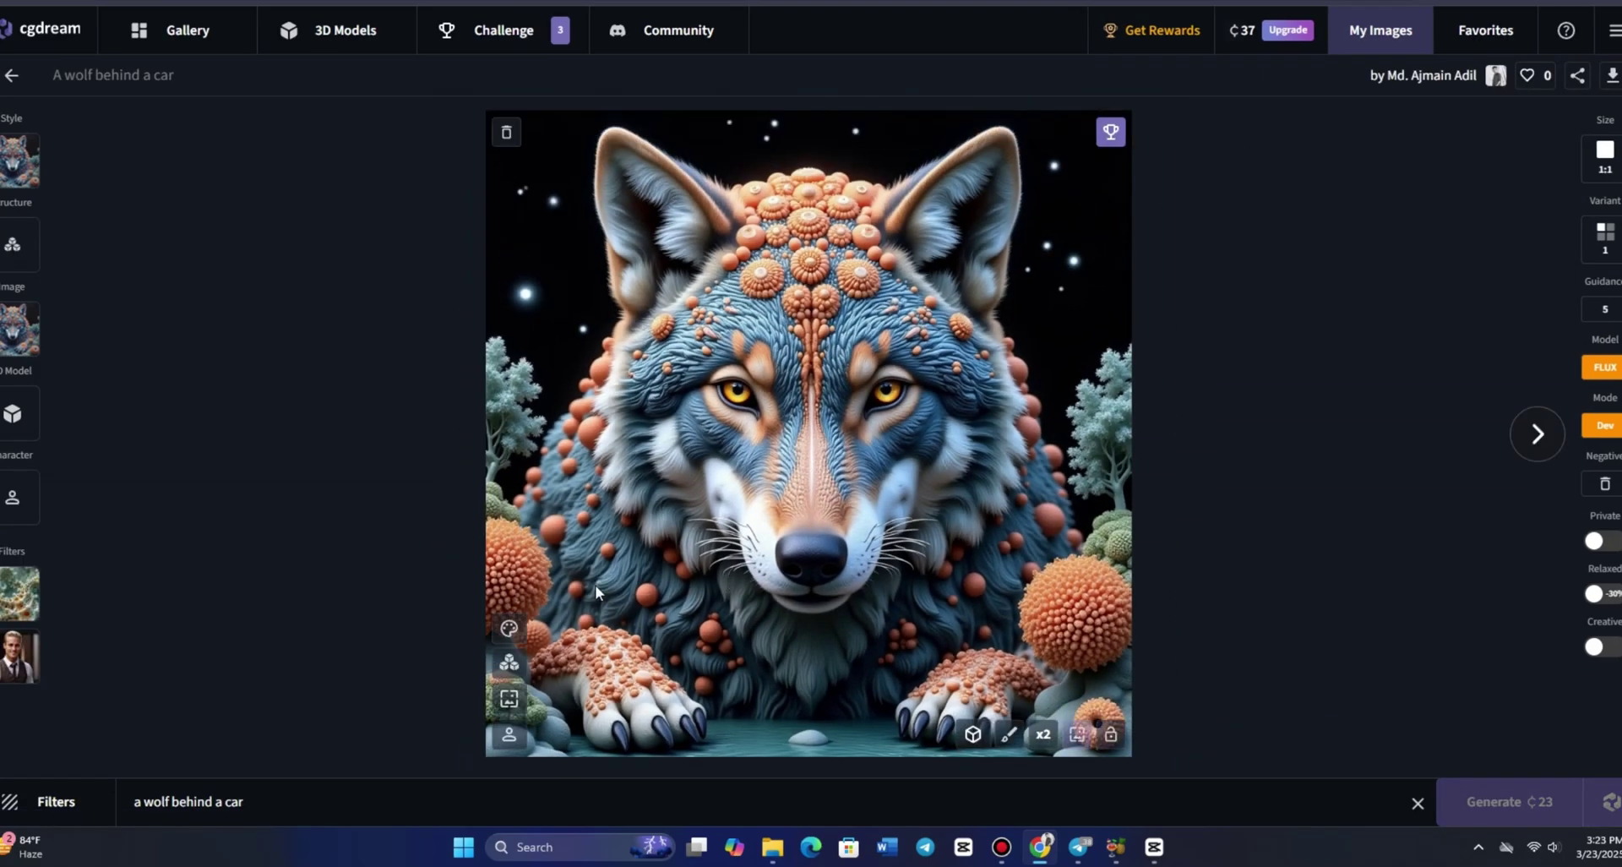
mouse_move(10, 609)
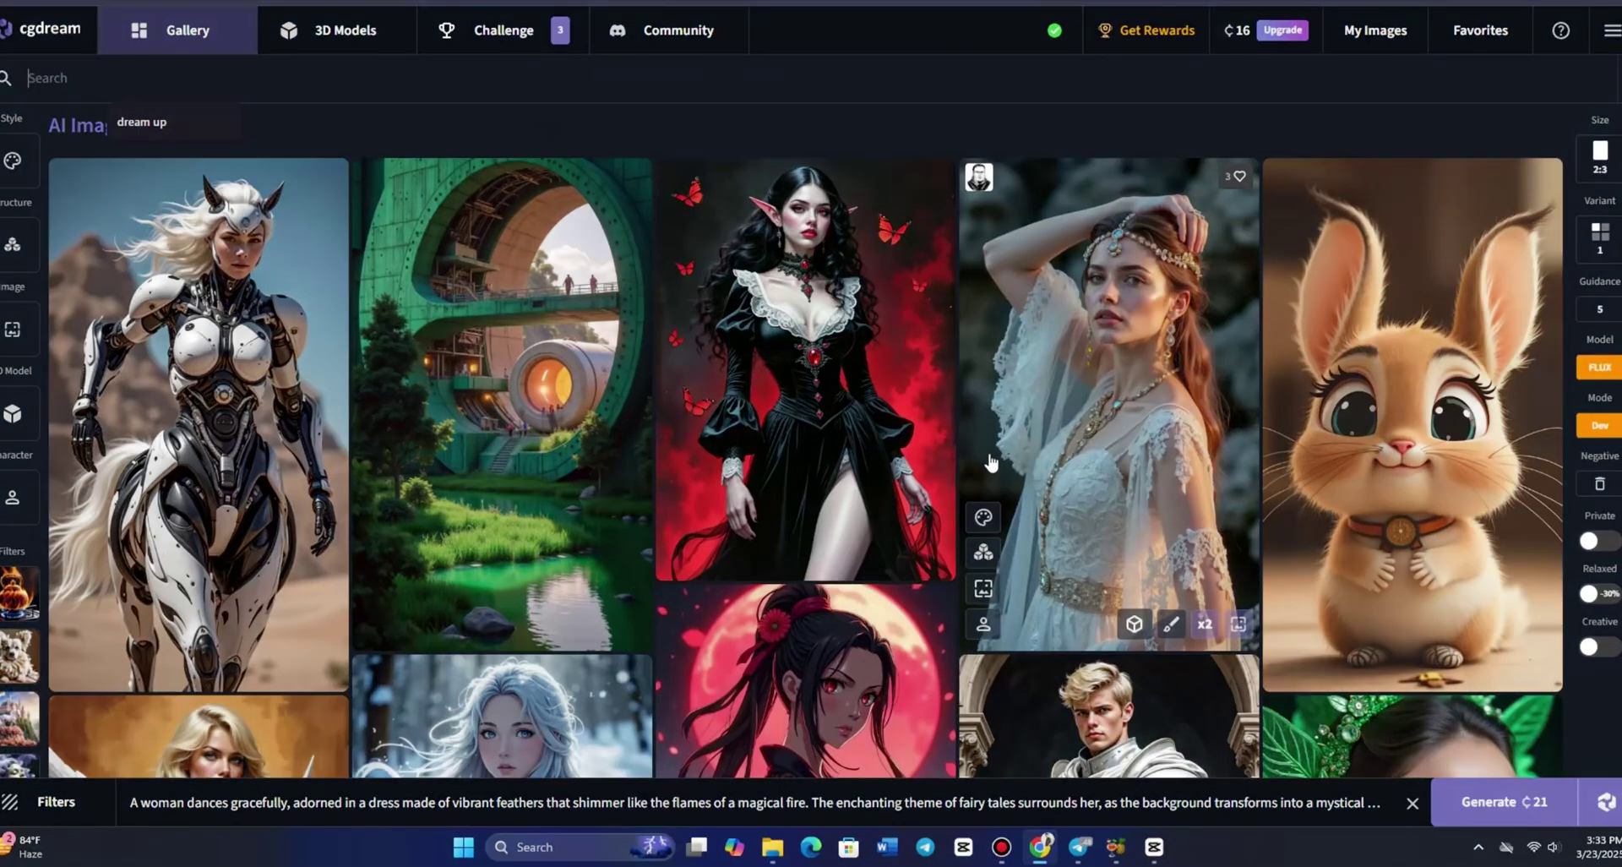
scroll(590, 472, "down", 5)
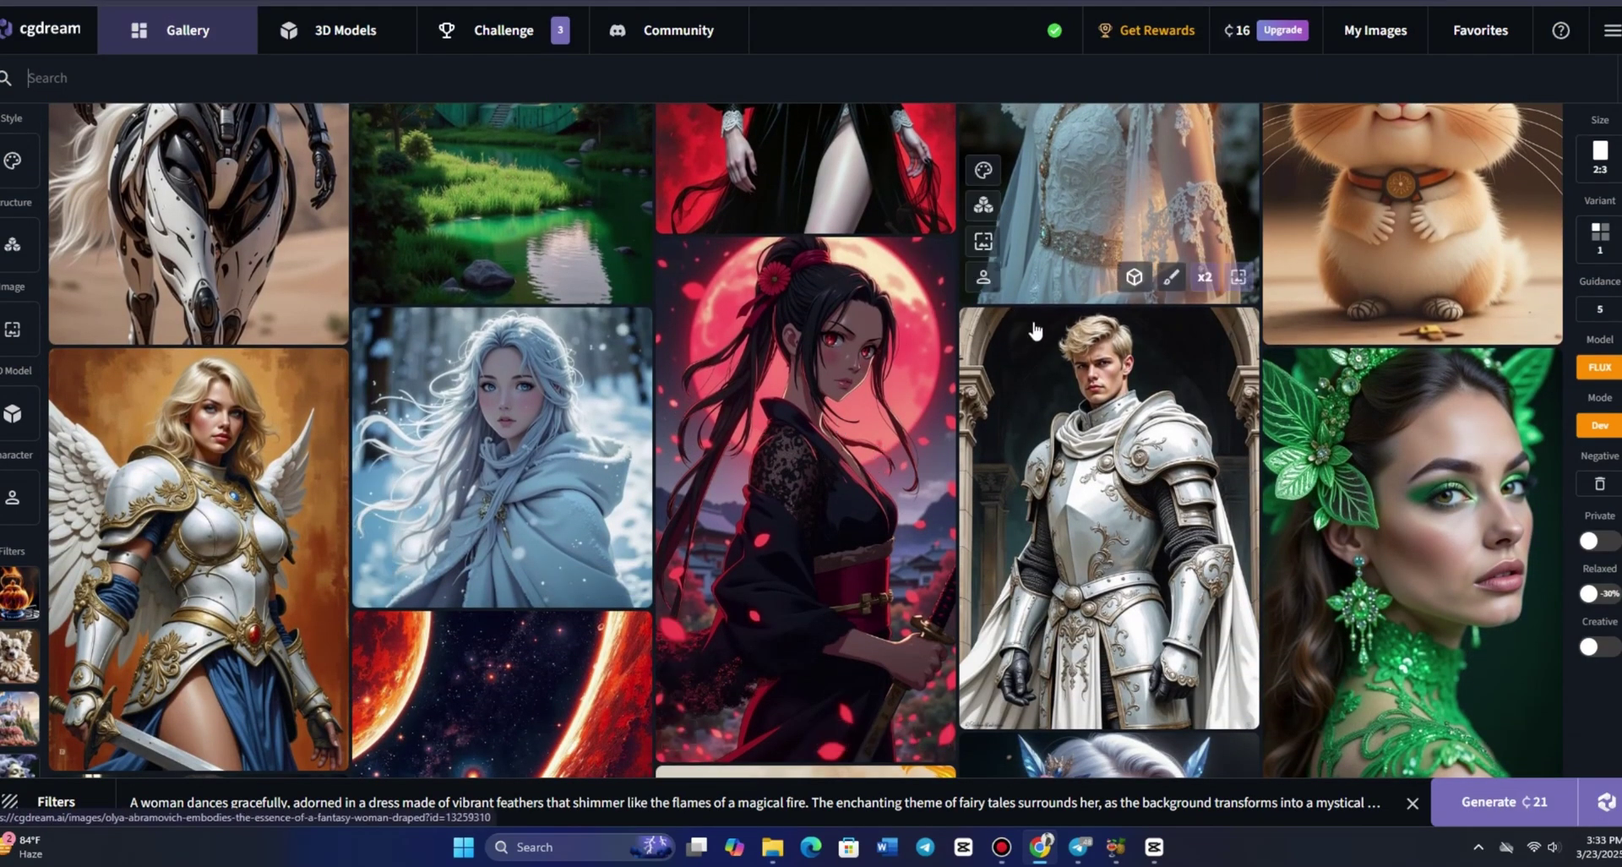
- Upload the man-in-suit screenshot as the structure guide image
scroll(811, 380, "down", 2)
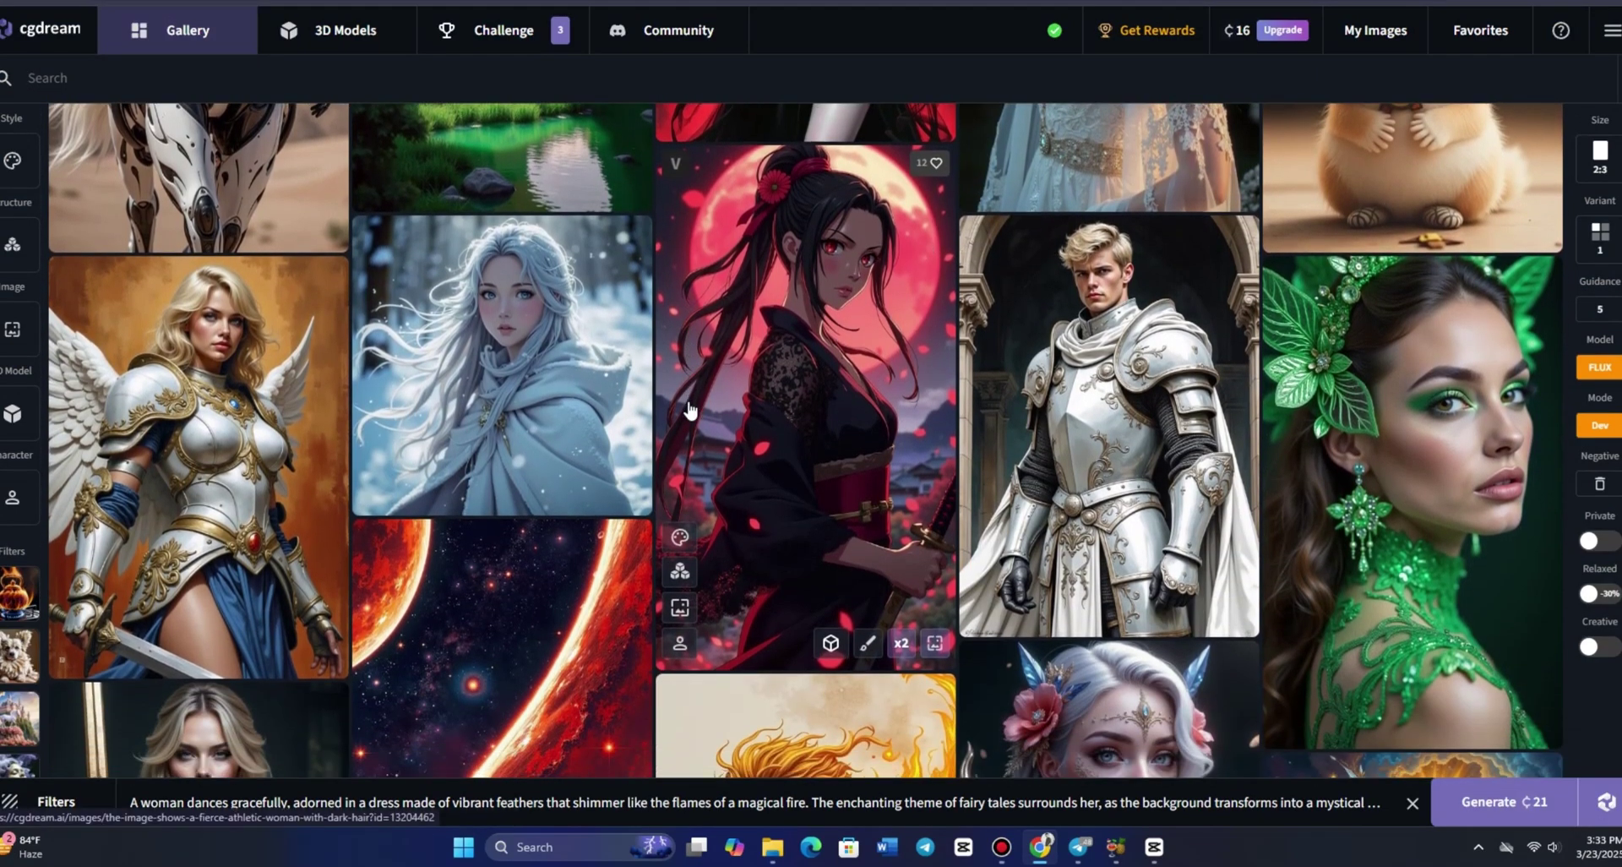
scroll(690, 380, "down", 4)
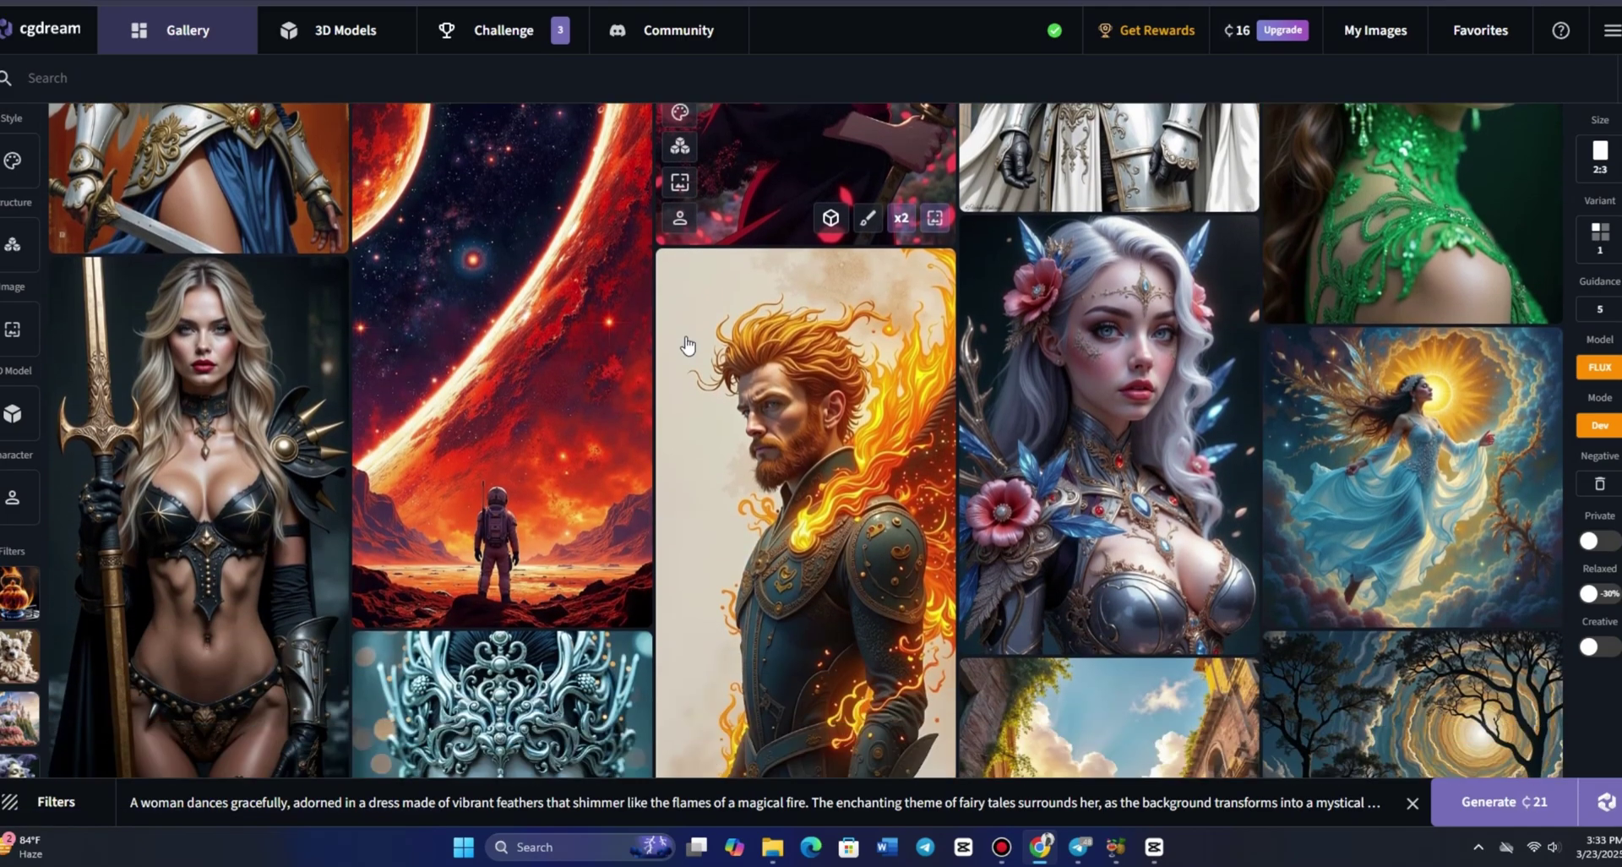
scroll(635, 349, "up", 8)
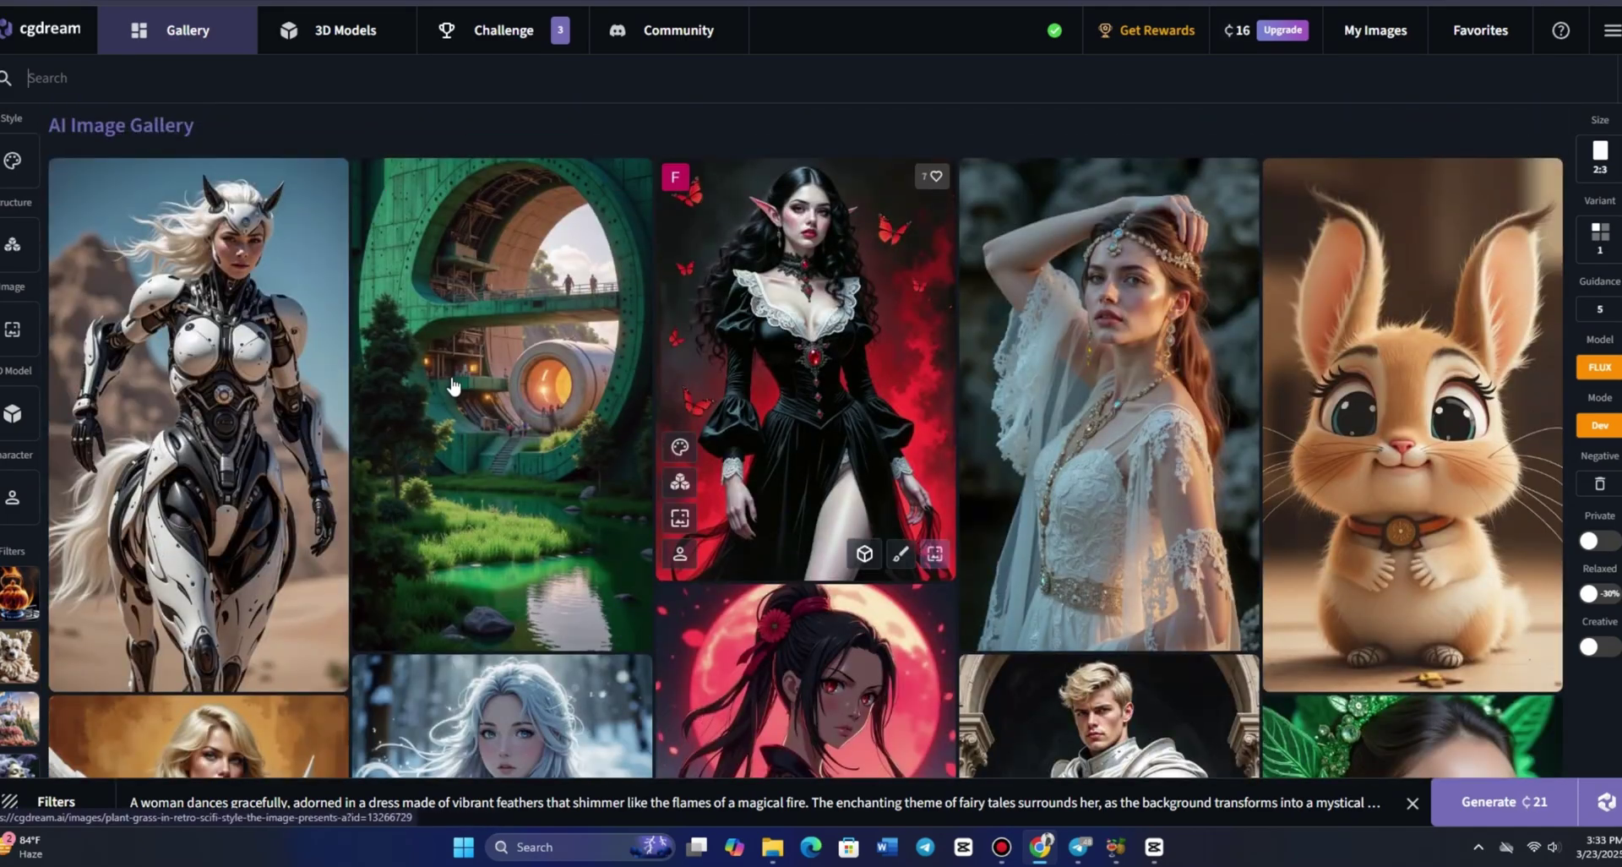
mouse_move(19, 657)
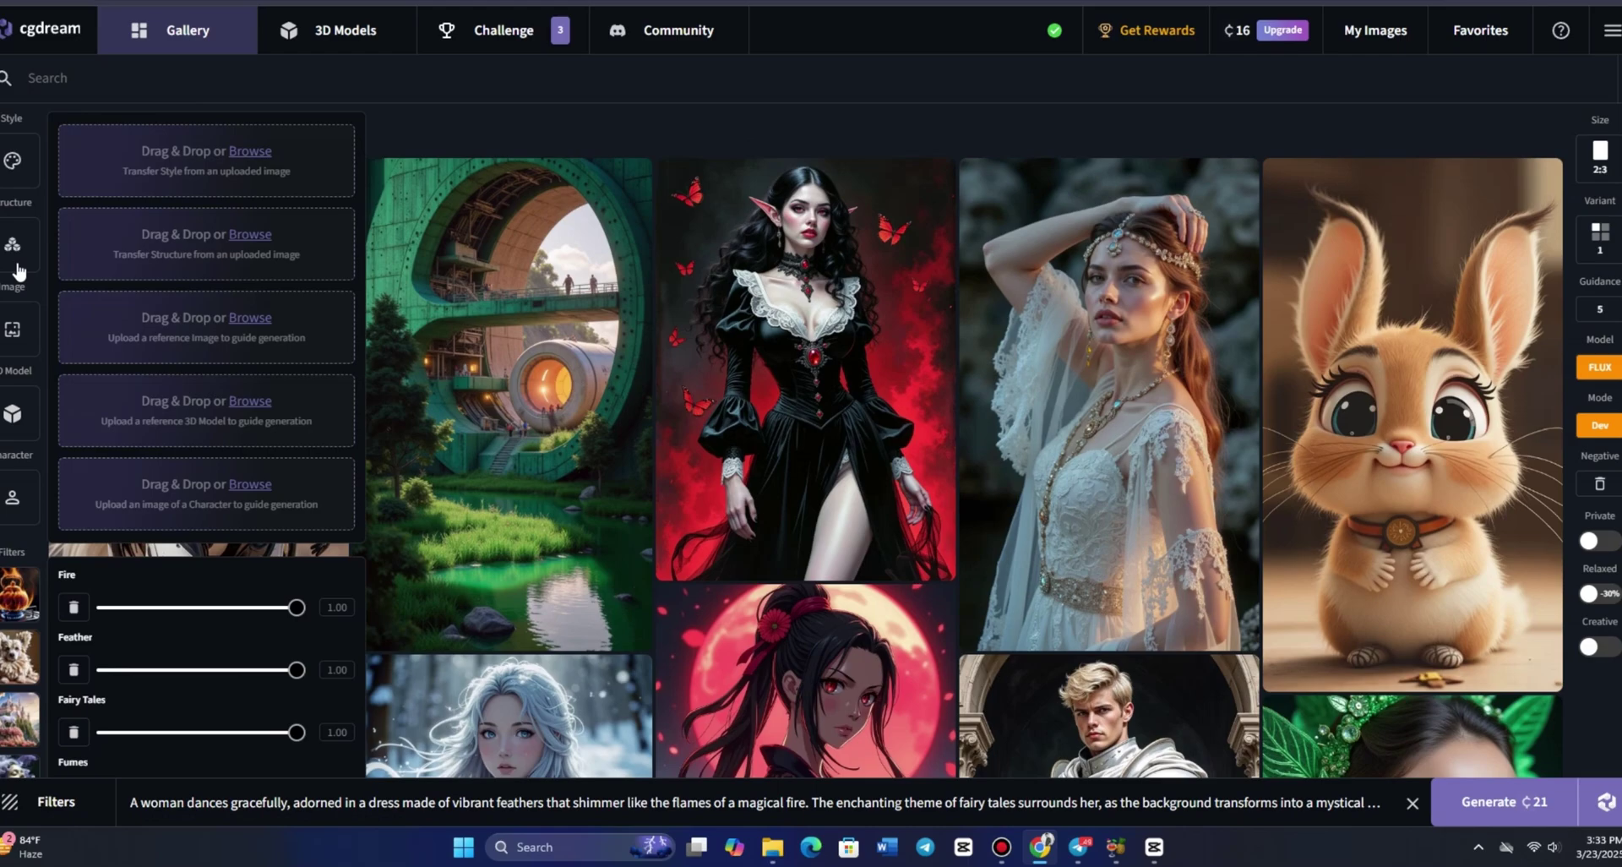
left_click(234, 233)
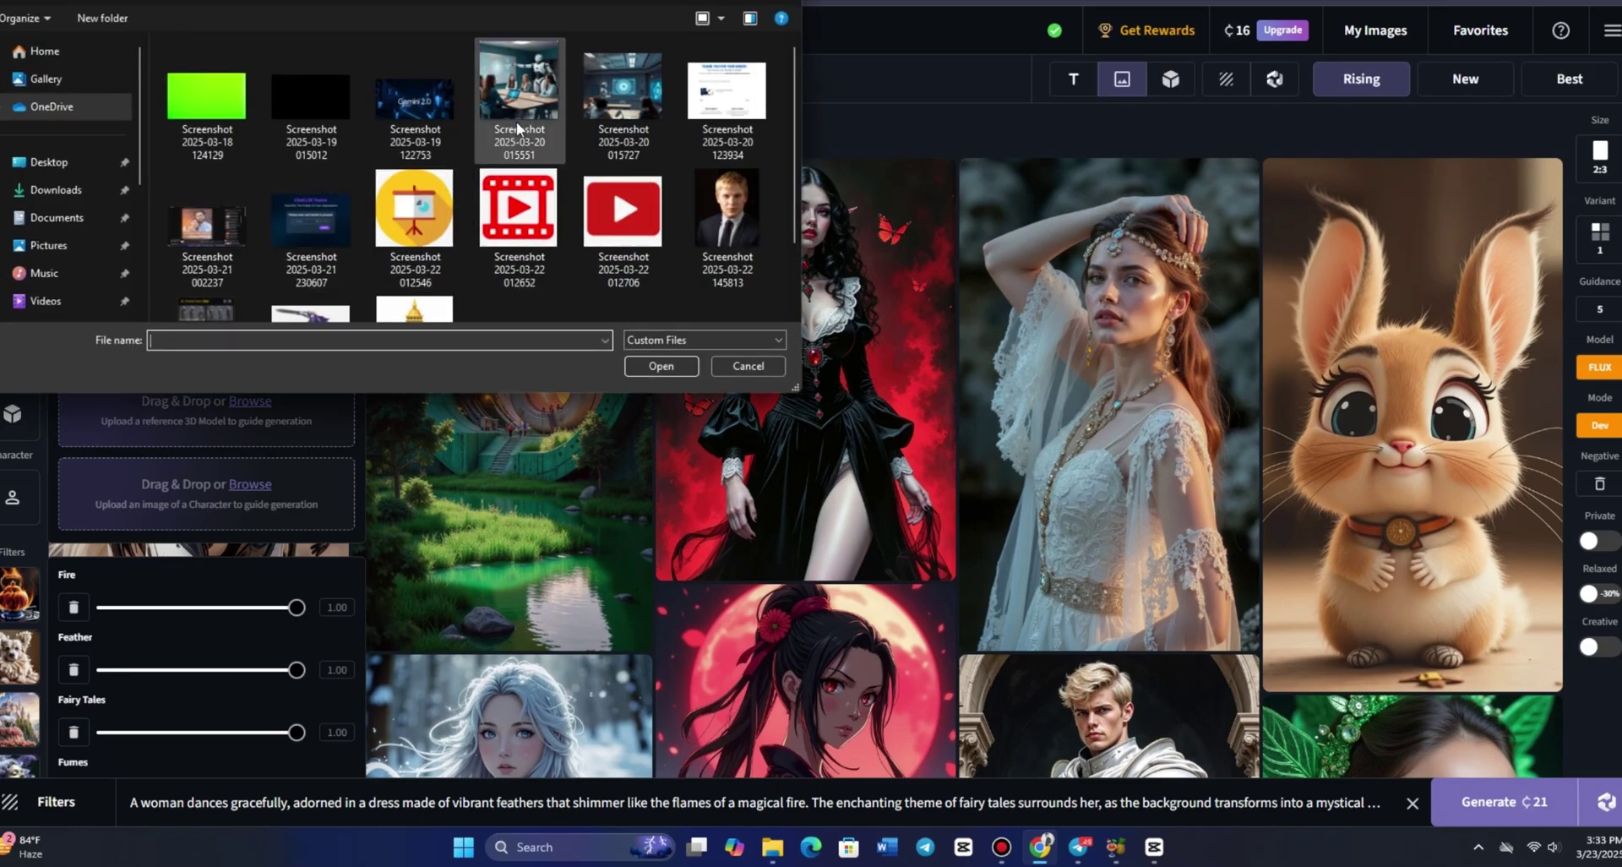
double_click(708, 196)
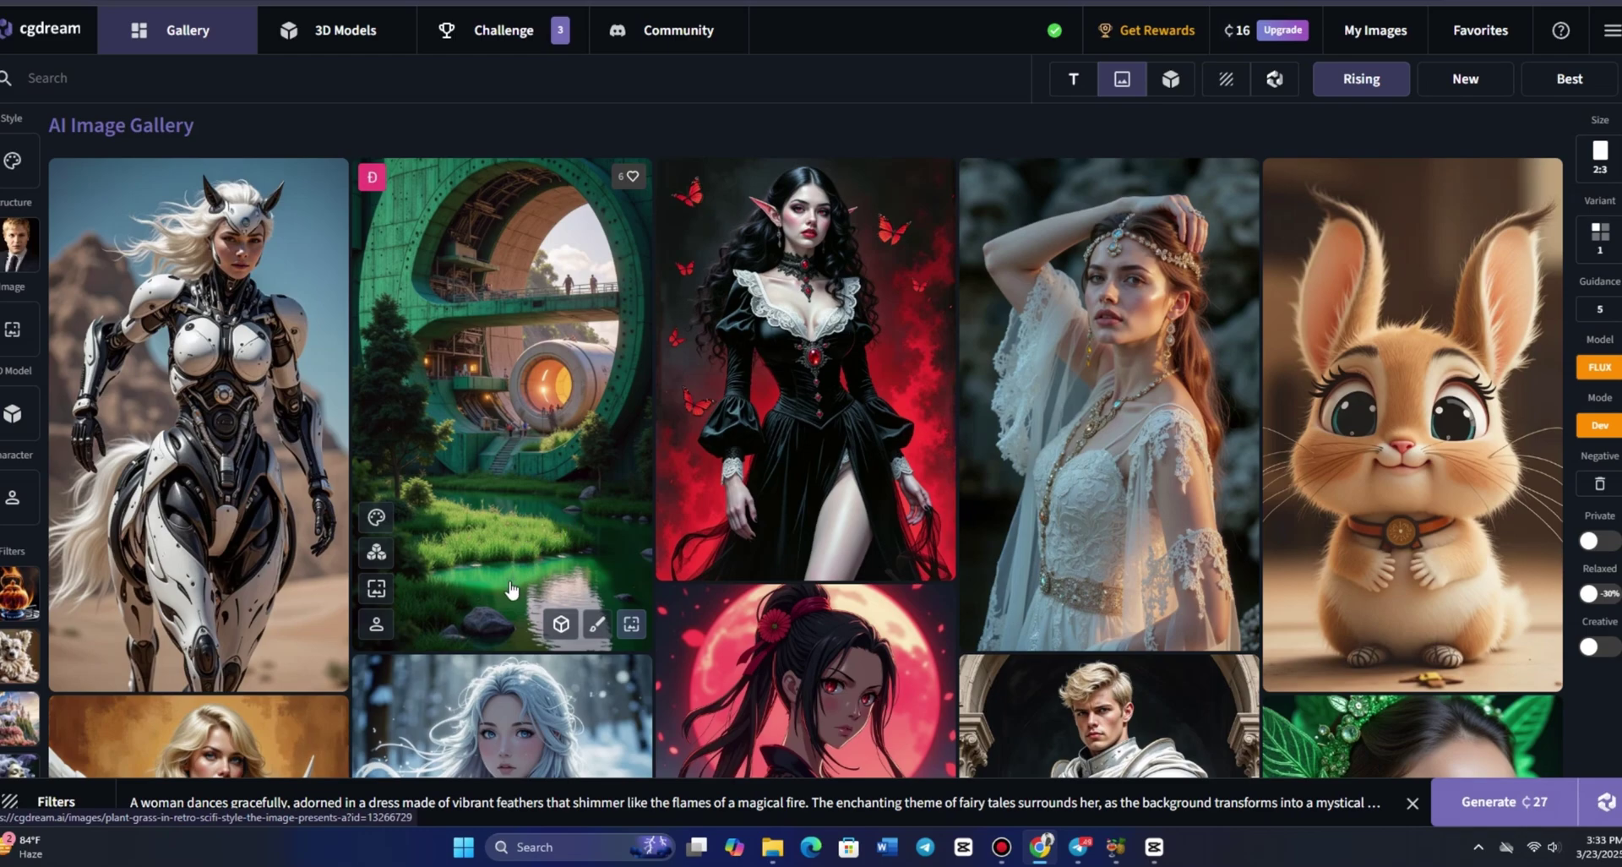
- Clear the old dancing-woman prompt and browse the filter library
mouse_move(13, 243)
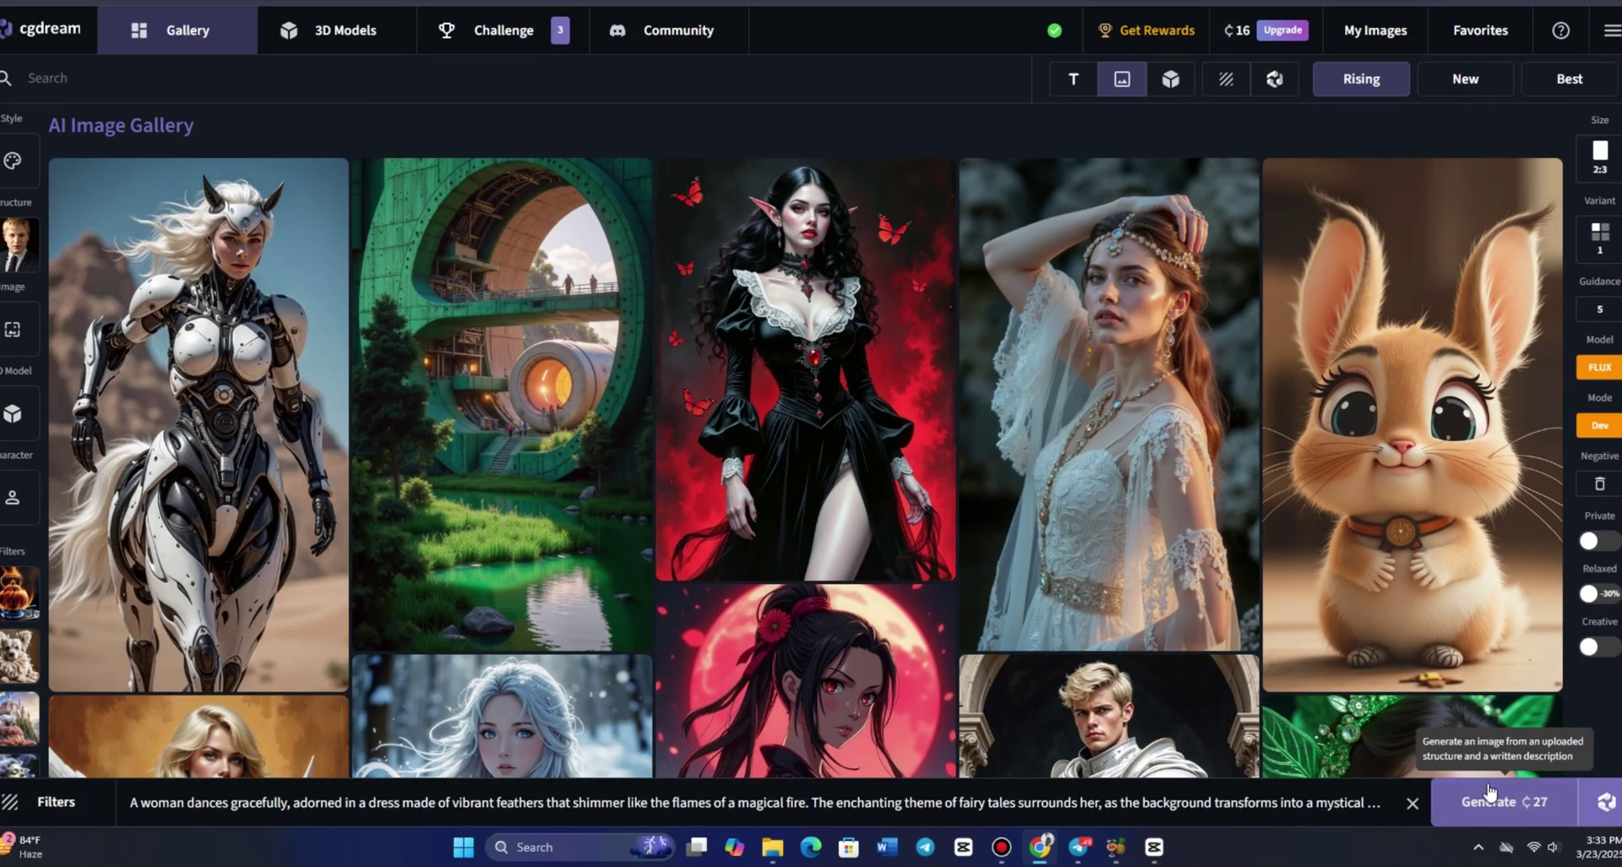
left_click(1411, 803)
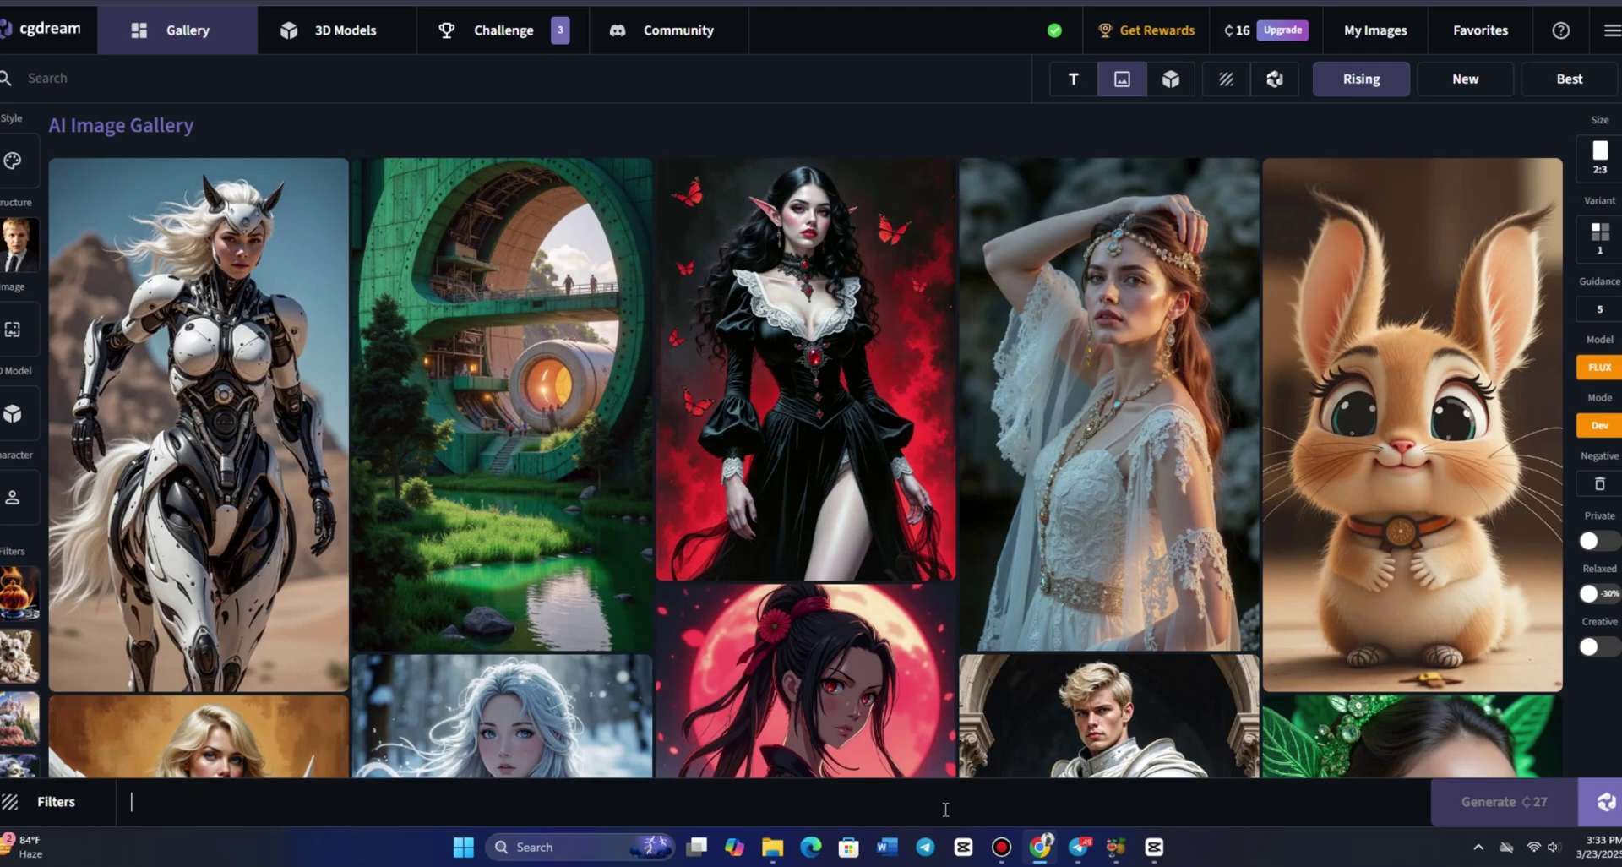
mouse_move(4, 262)
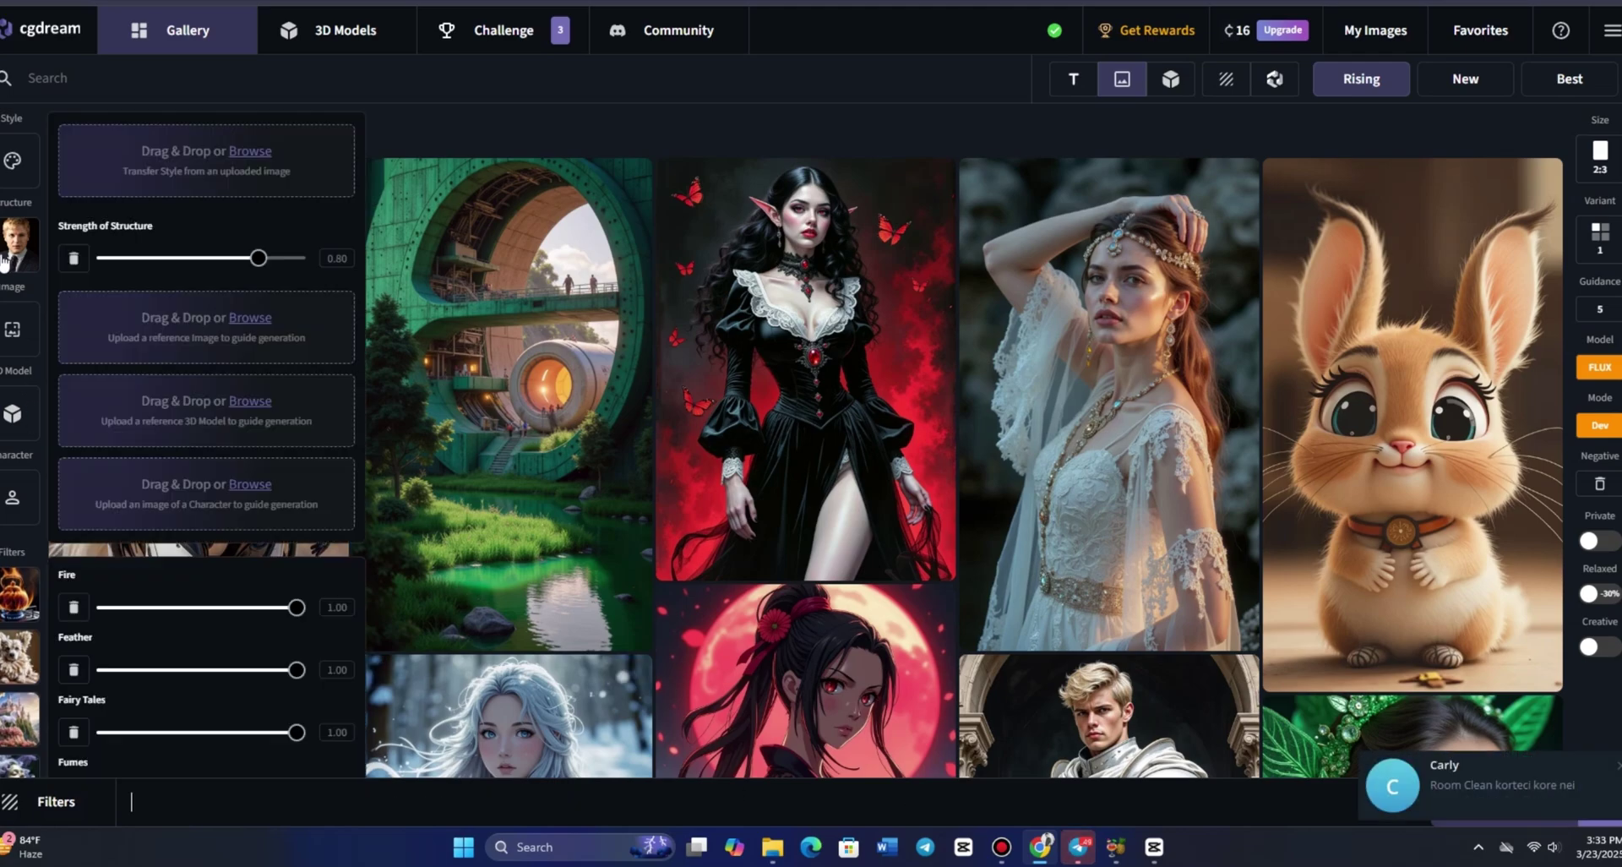
scroll(168, 646, "down", 3)
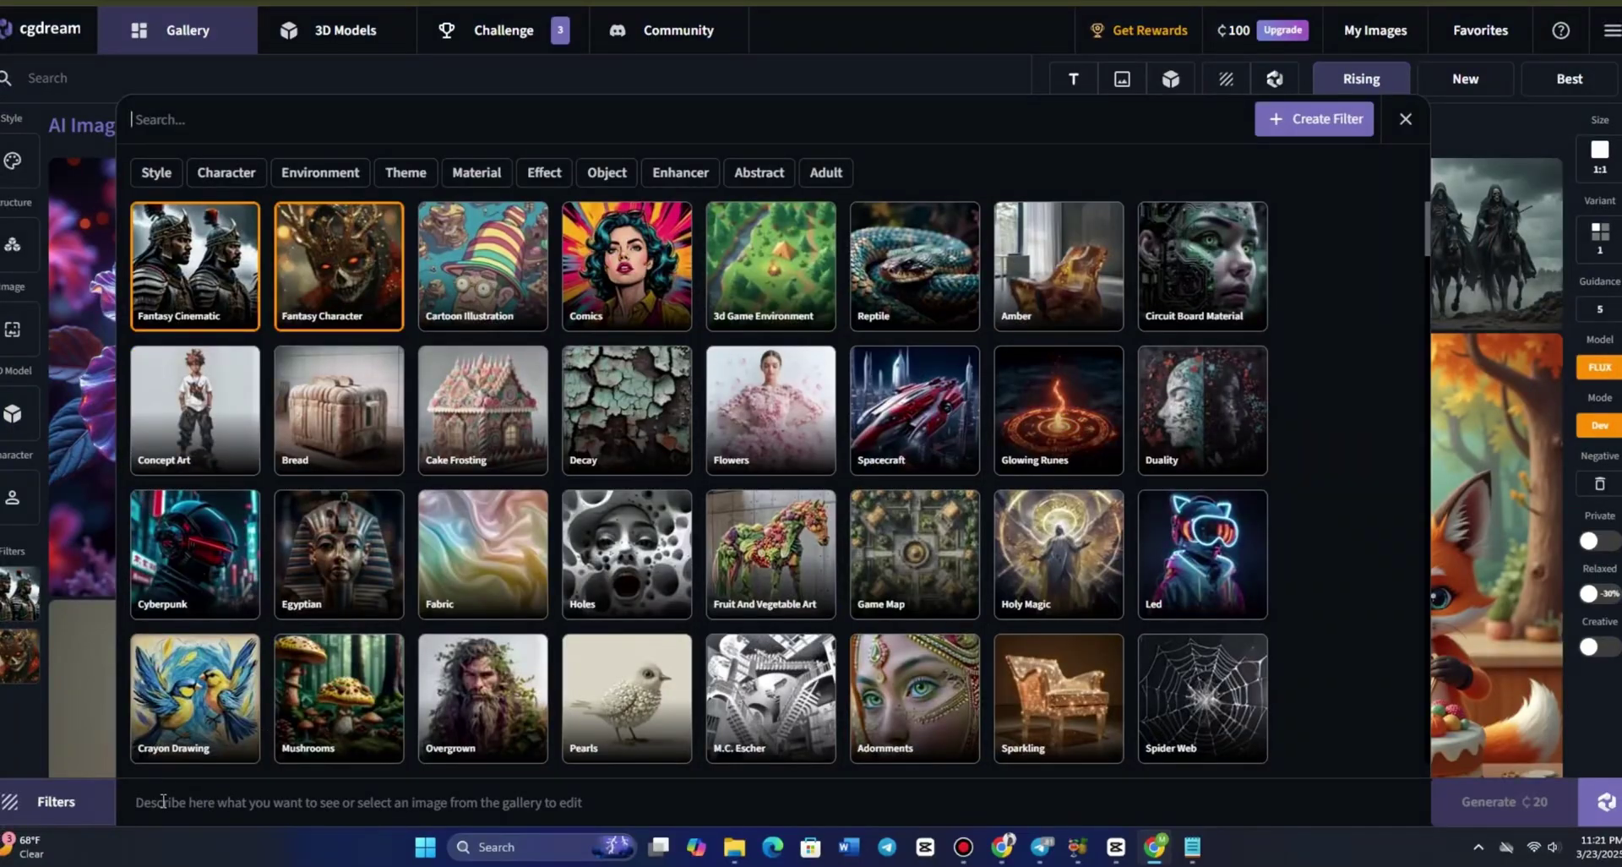
- Generate from the pasted futuristic cyberpunk cityscape prompt and convert the castle city image to 3D
left_click(163, 800)
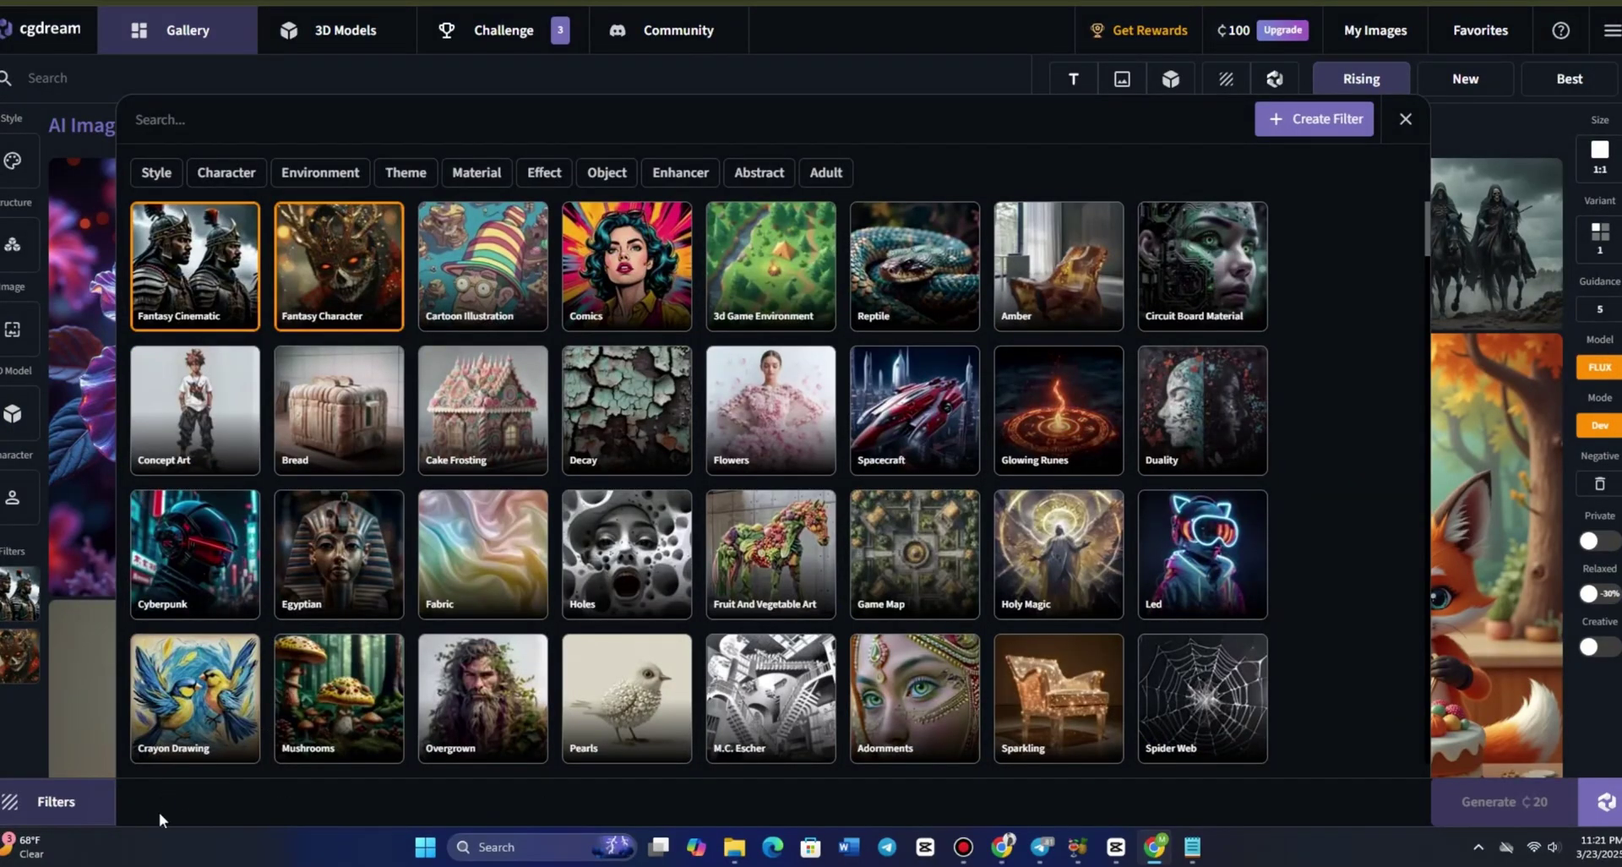
type("futuristic cyberpunk cityscape")
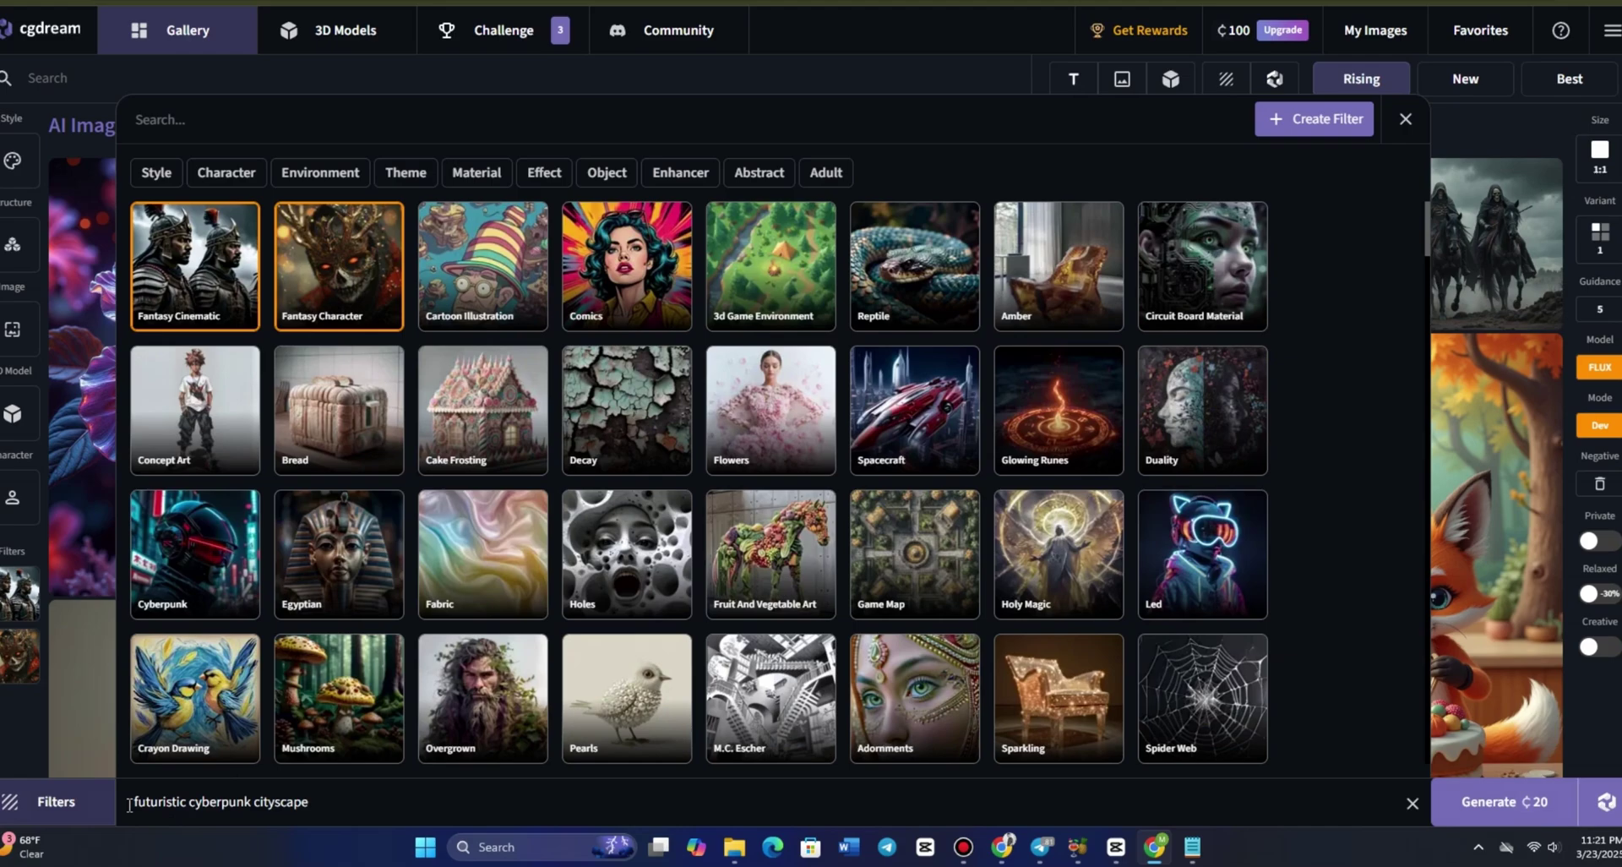
left_click_drag(129, 805, 325, 800)
left_click(327, 800)
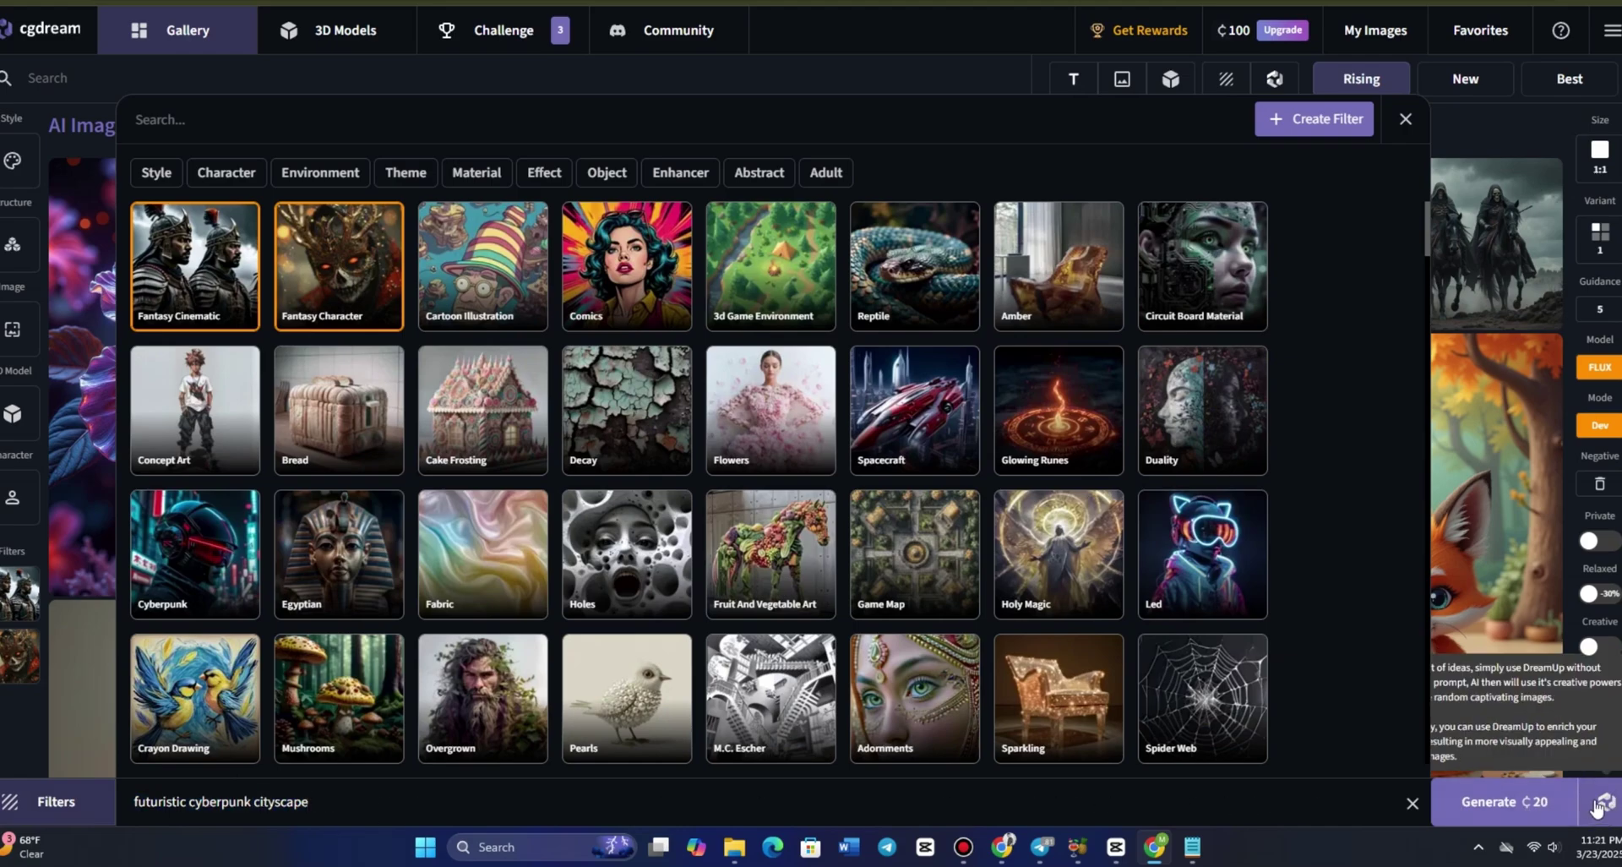
left_click(1596, 807)
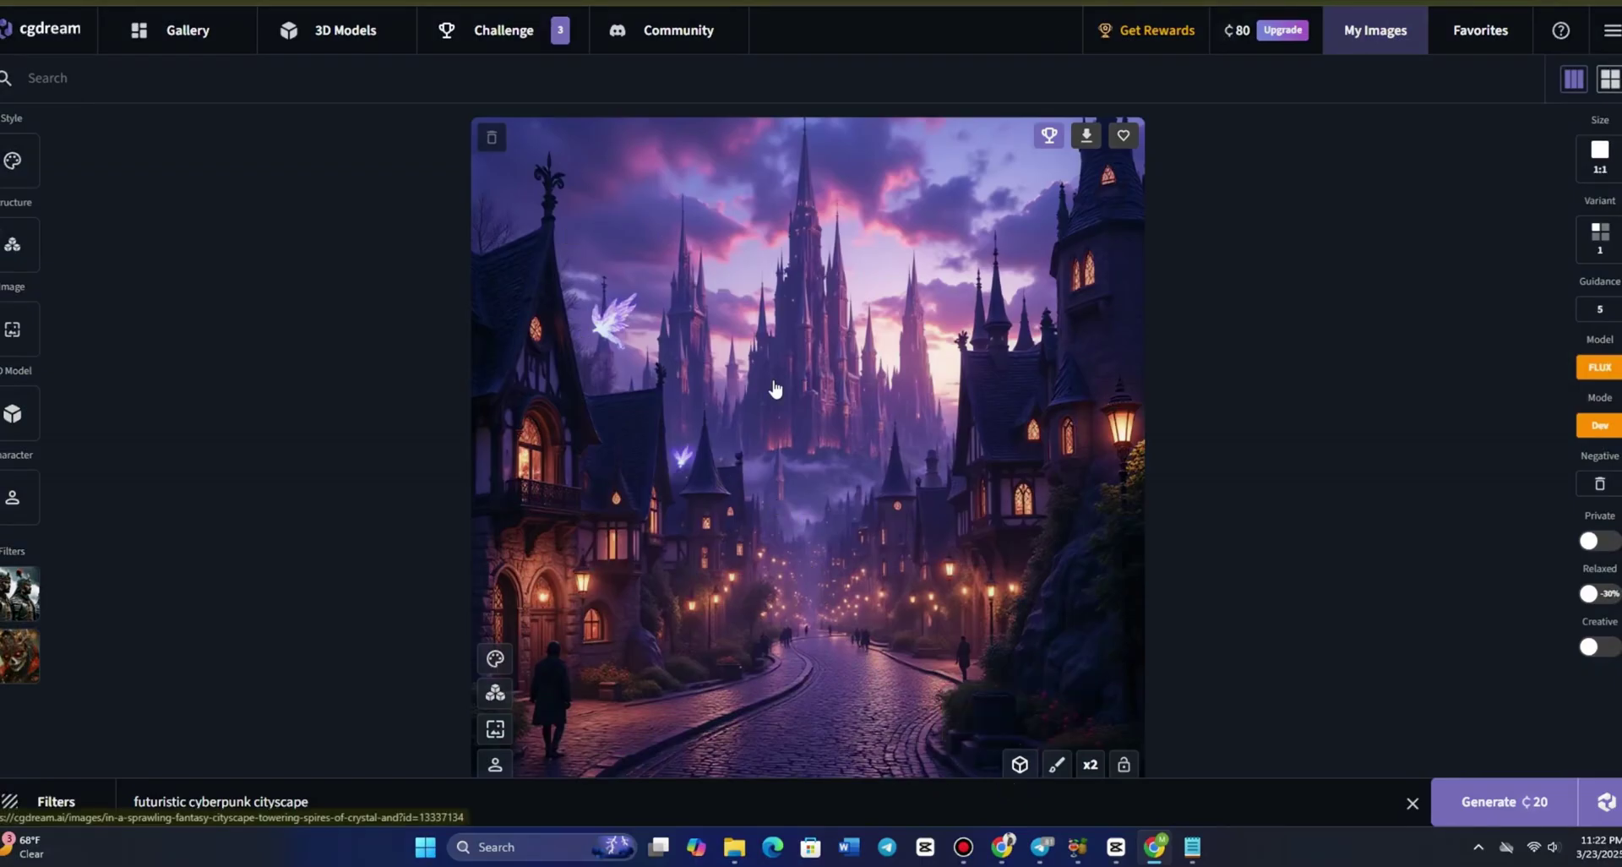
left_click(799, 495)
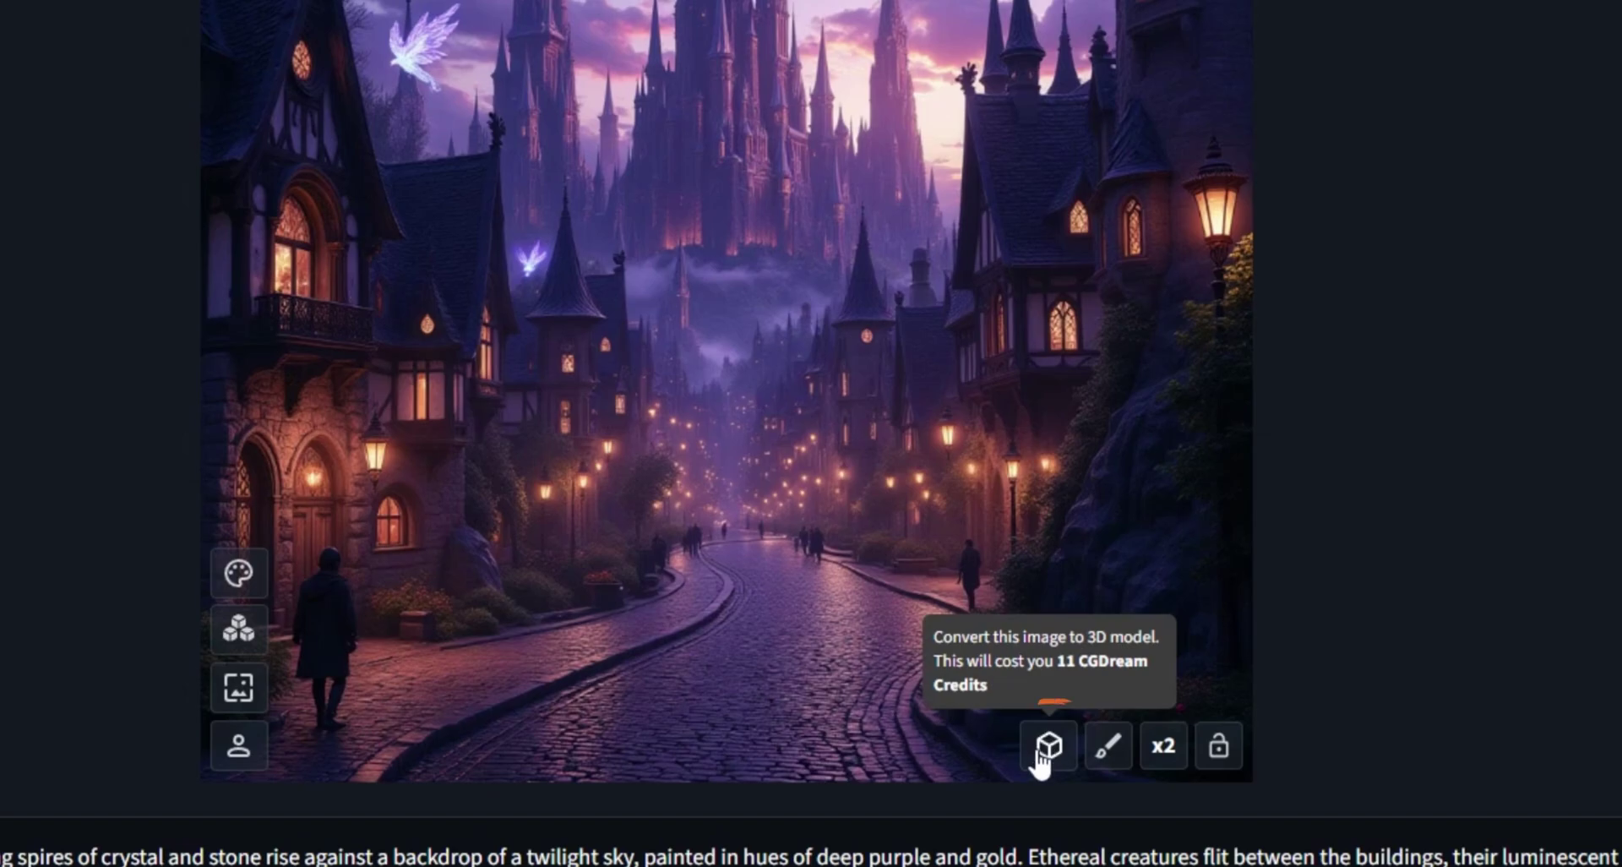
left_click(1006, 735)
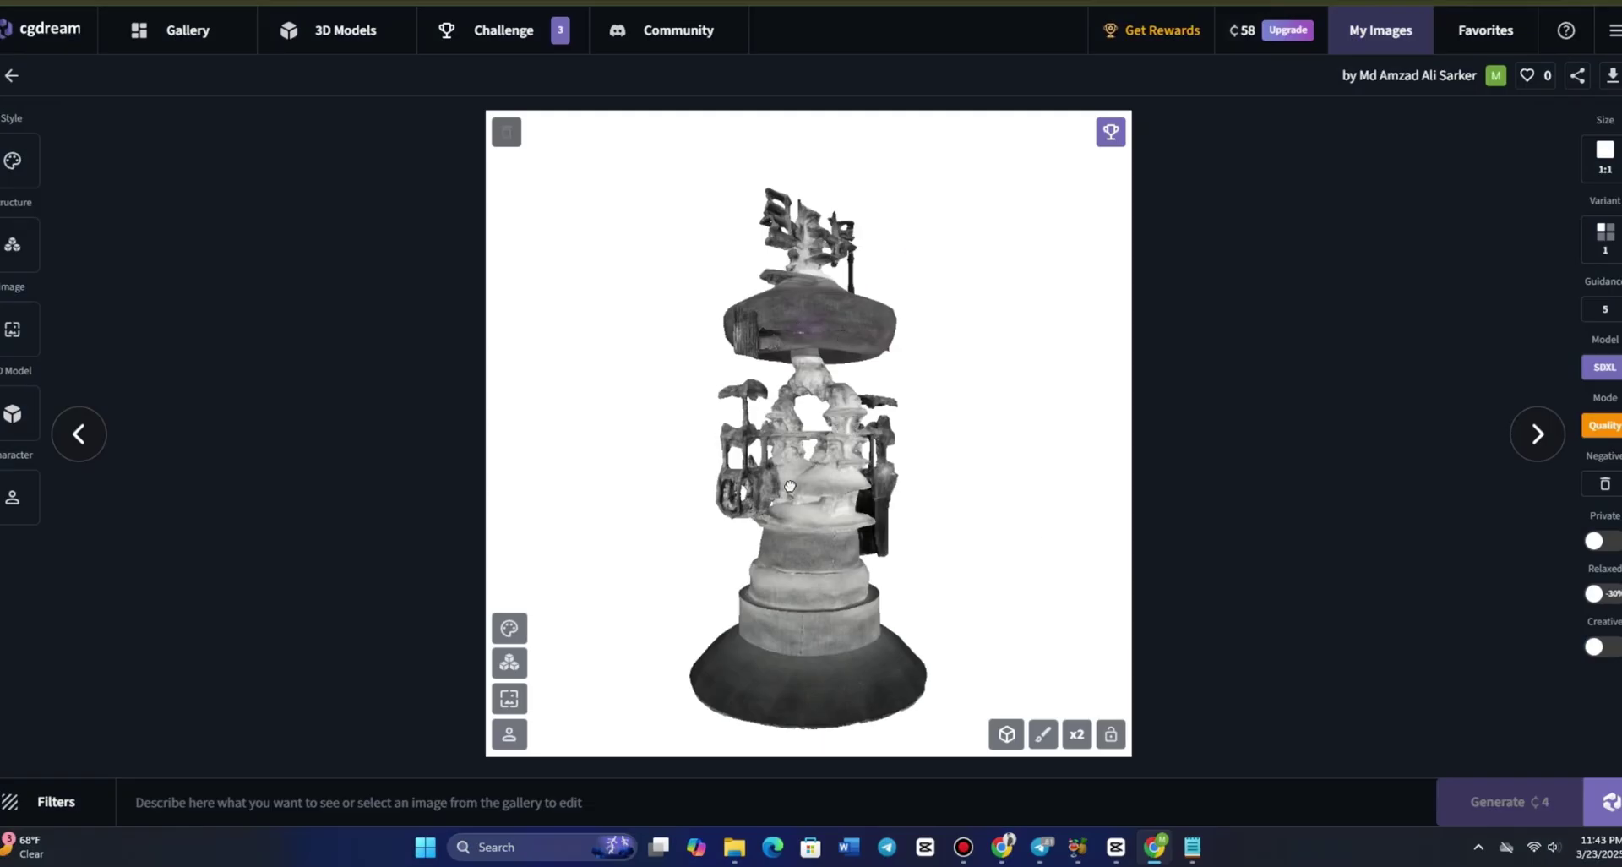
- Zoom in and out on the 3D model, then move to the next image
scroll(863, 490, "up", 3)
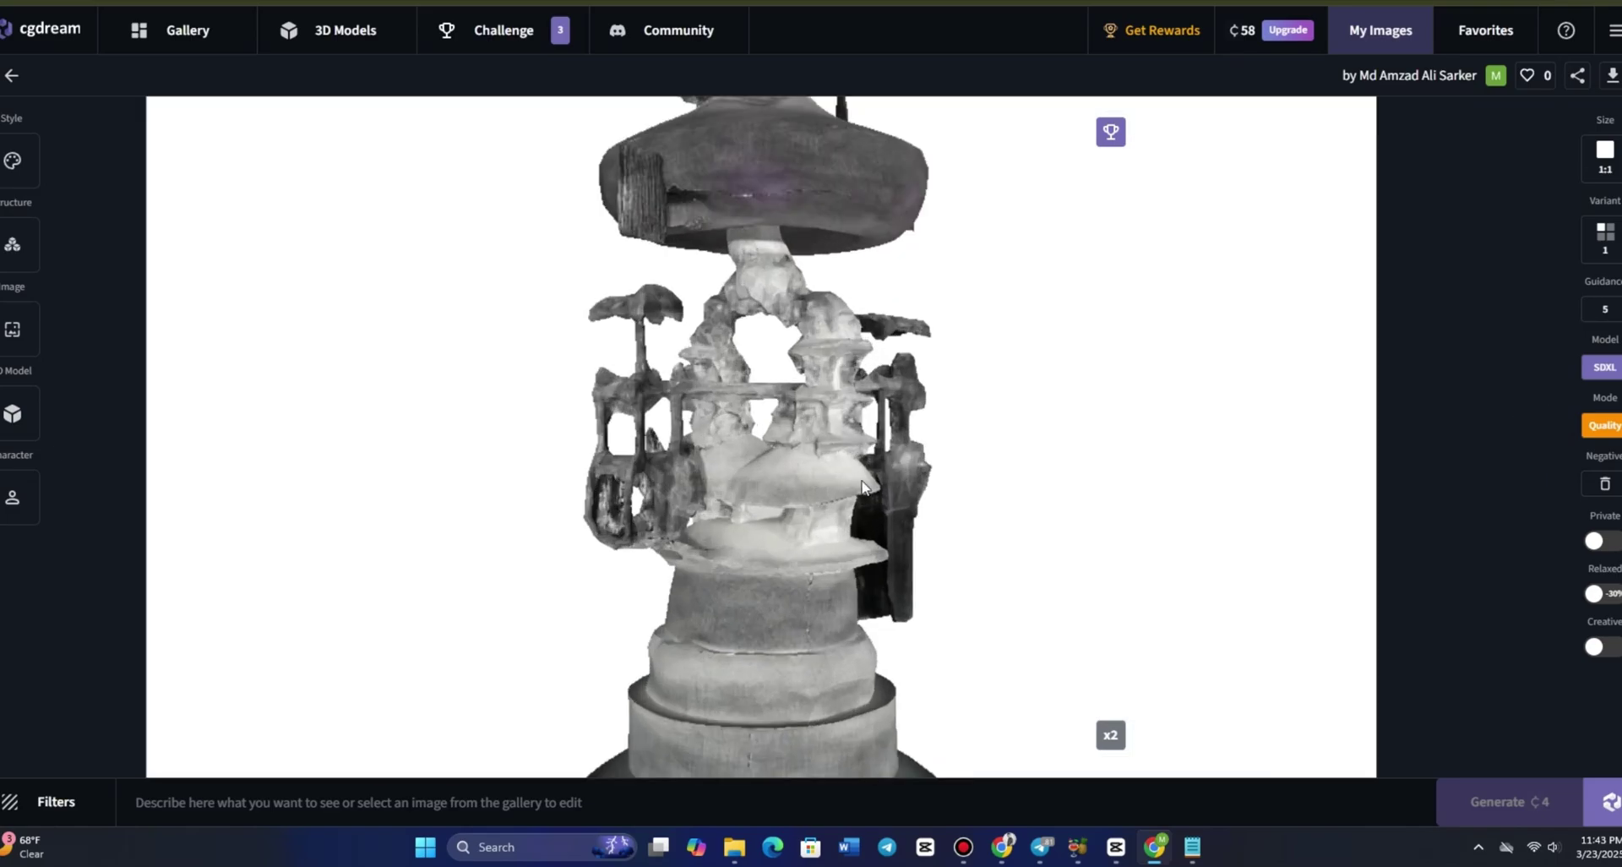
scroll(861, 480, "up", 3)
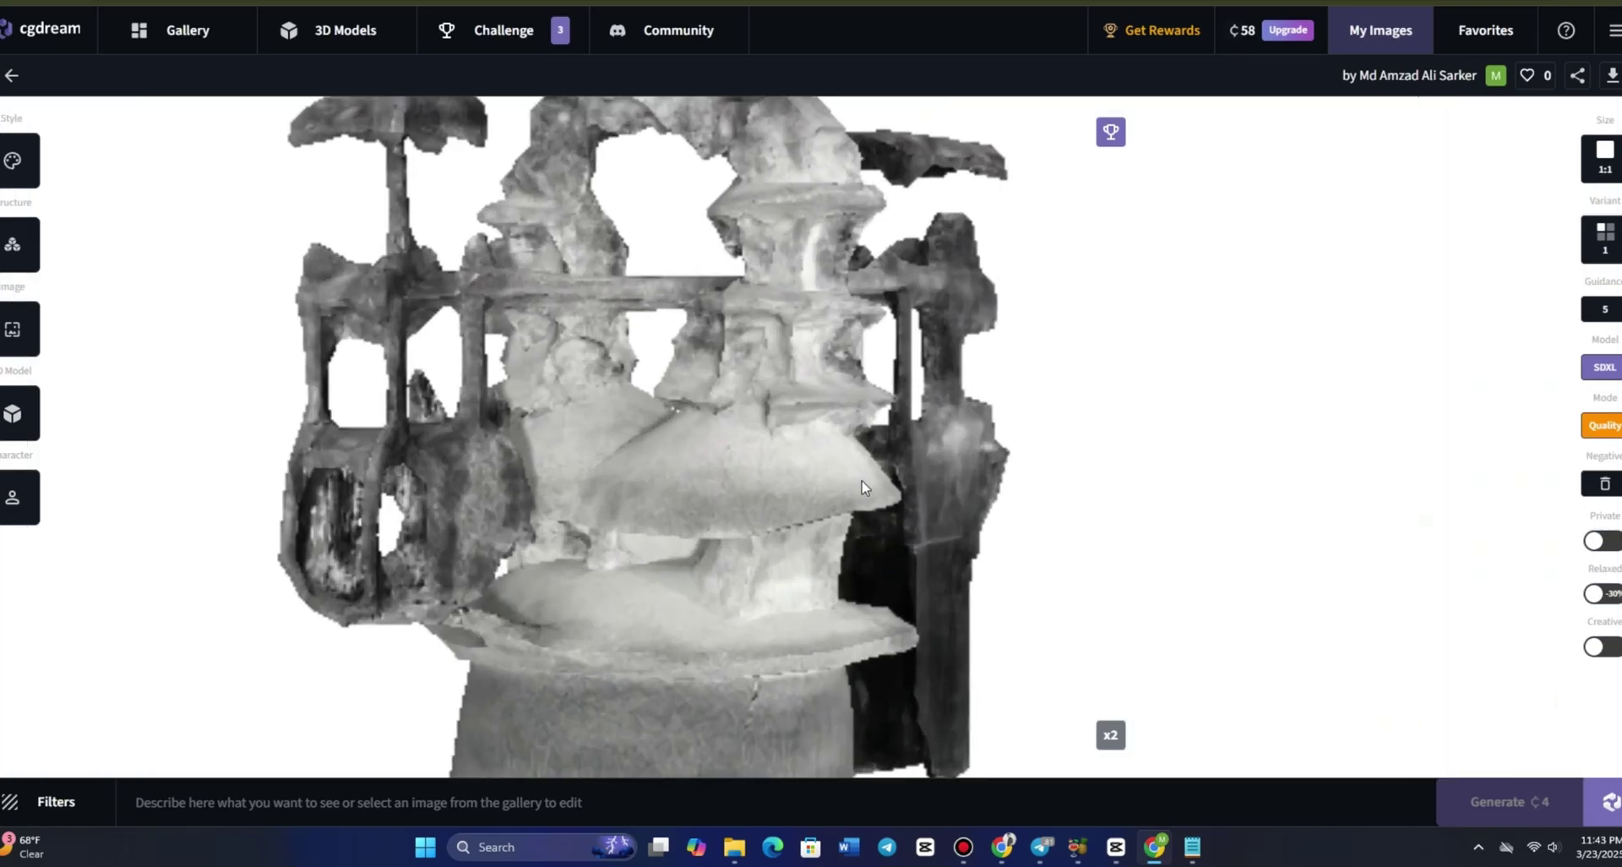
scroll(740, 469, "down", 6)
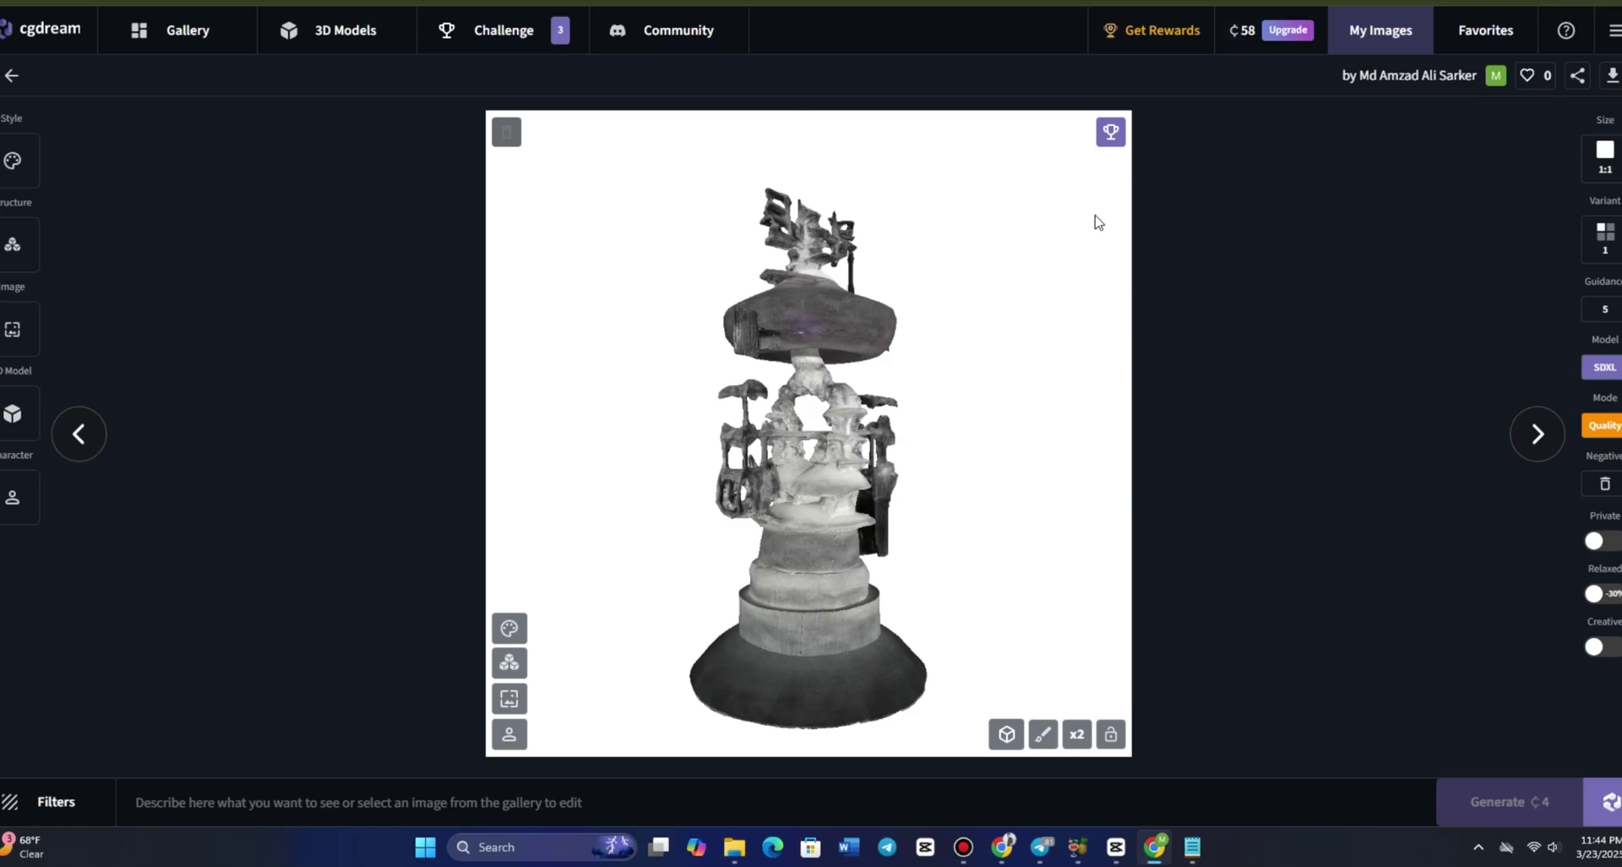
left_click(1535, 436)
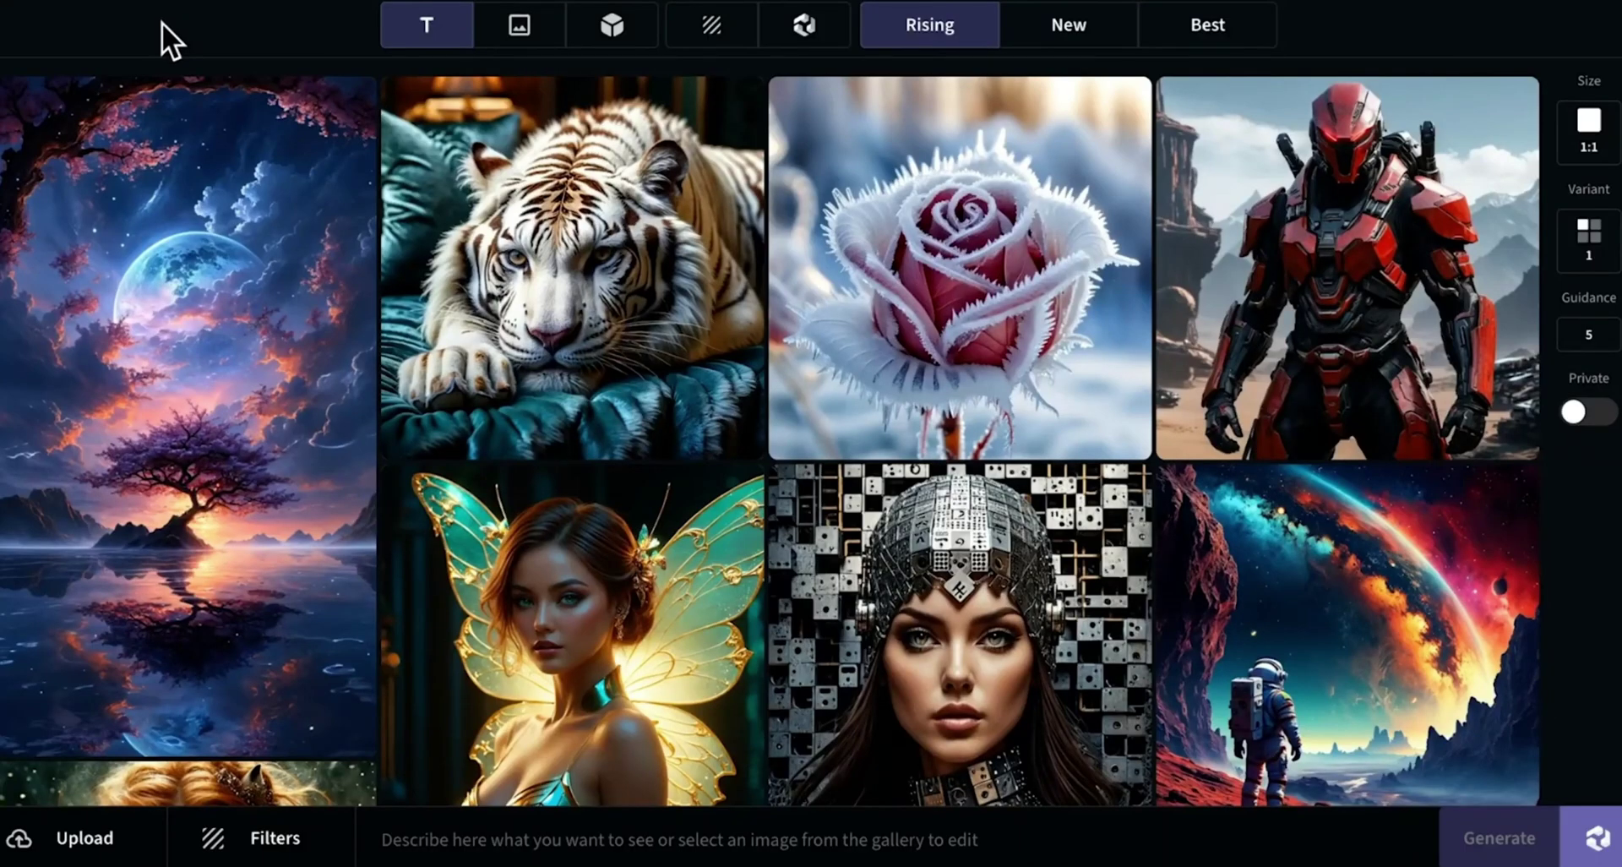
- Upload image.png from _assets and begin the prompt 'A cyborg with green eyes'
left_click(85, 839)
left_click(978, 456)
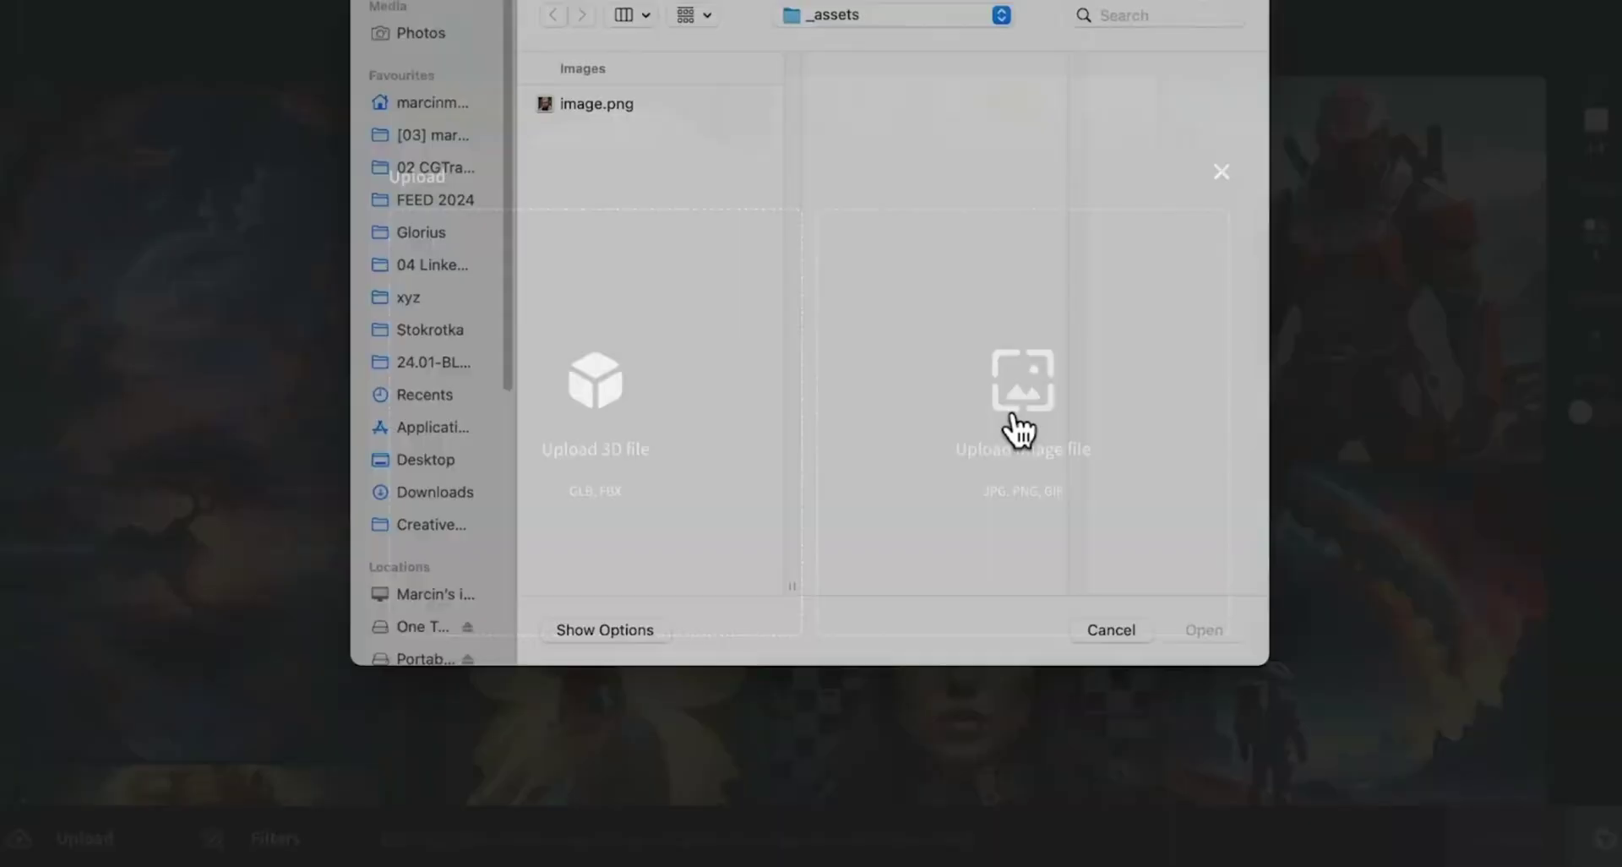
left_click(620, 132)
left_click(1202, 656)
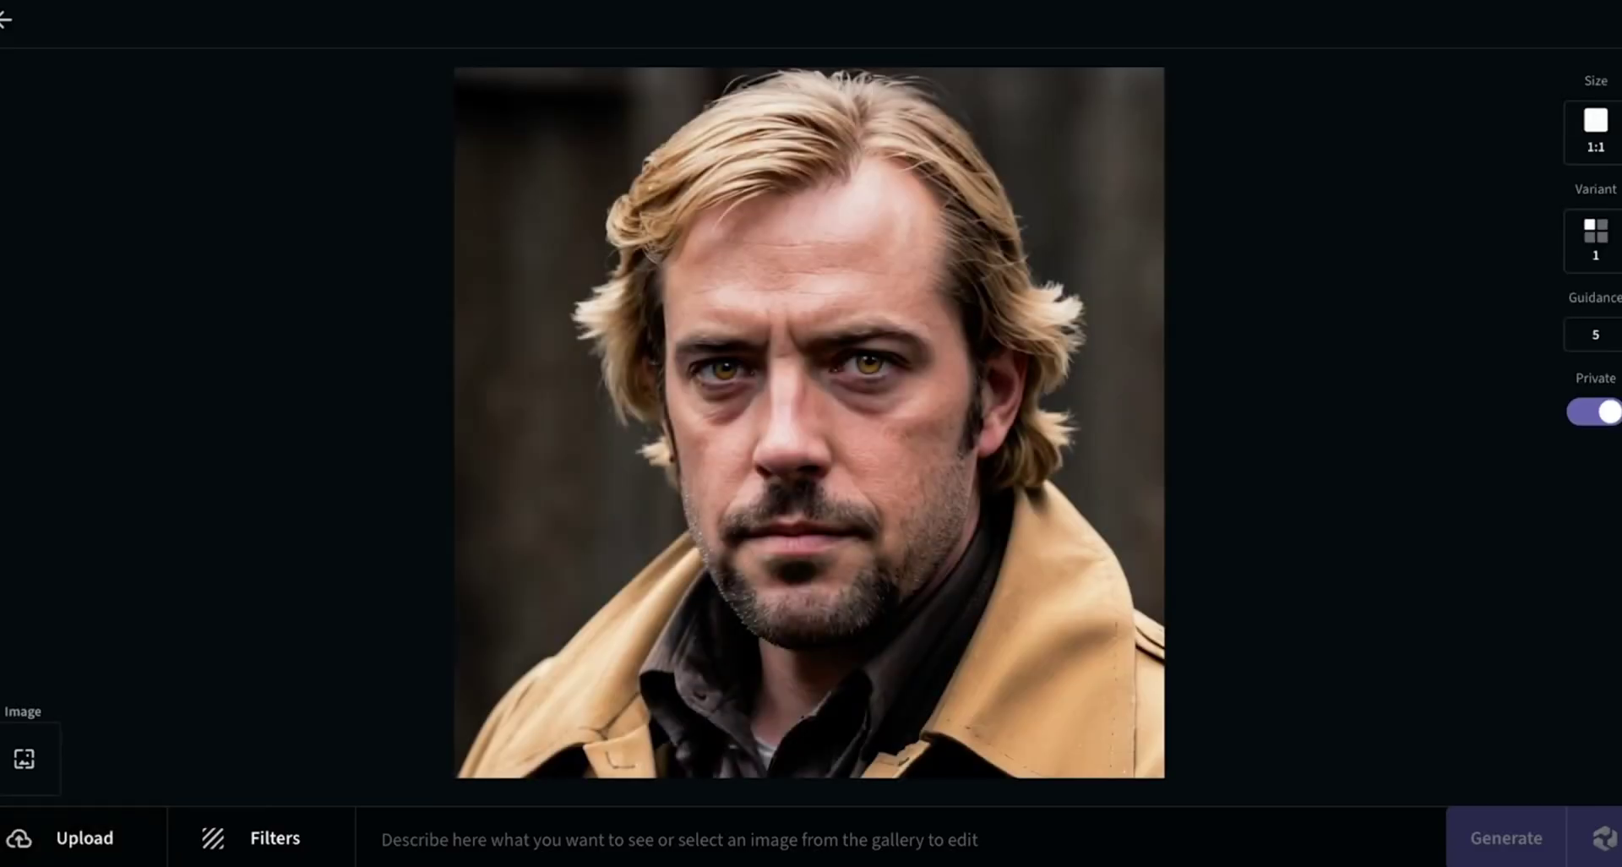
left_click(436, 836)
type("A cyborg with green eyes")
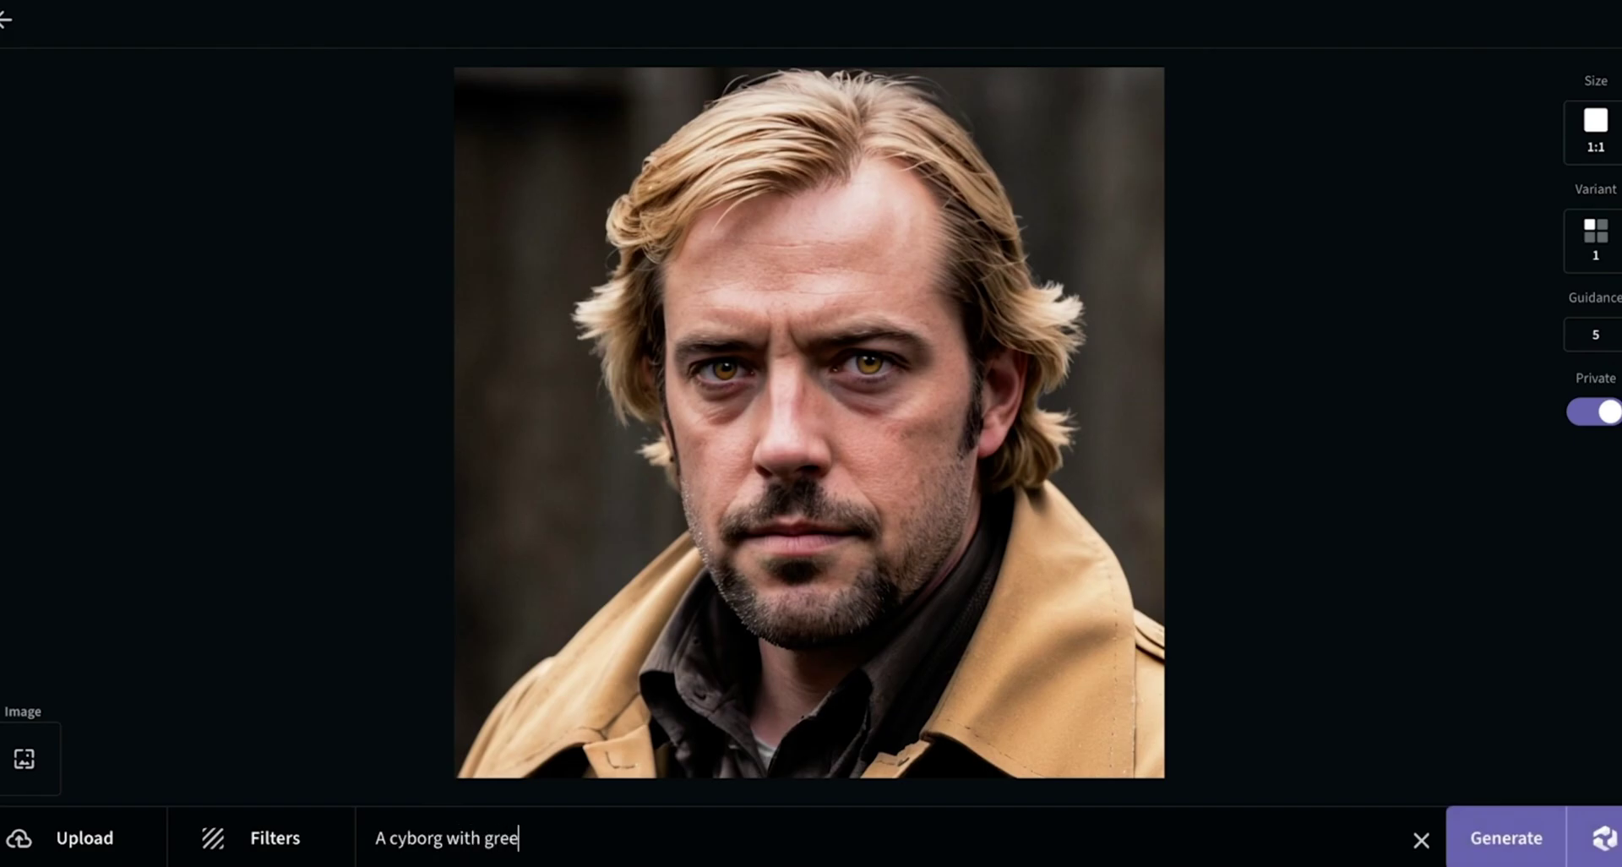
- Add the Sci-Fi Character and Robot filters to the cyborg with green eyes prompt
left_click(261, 838)
left_click(623, 369)
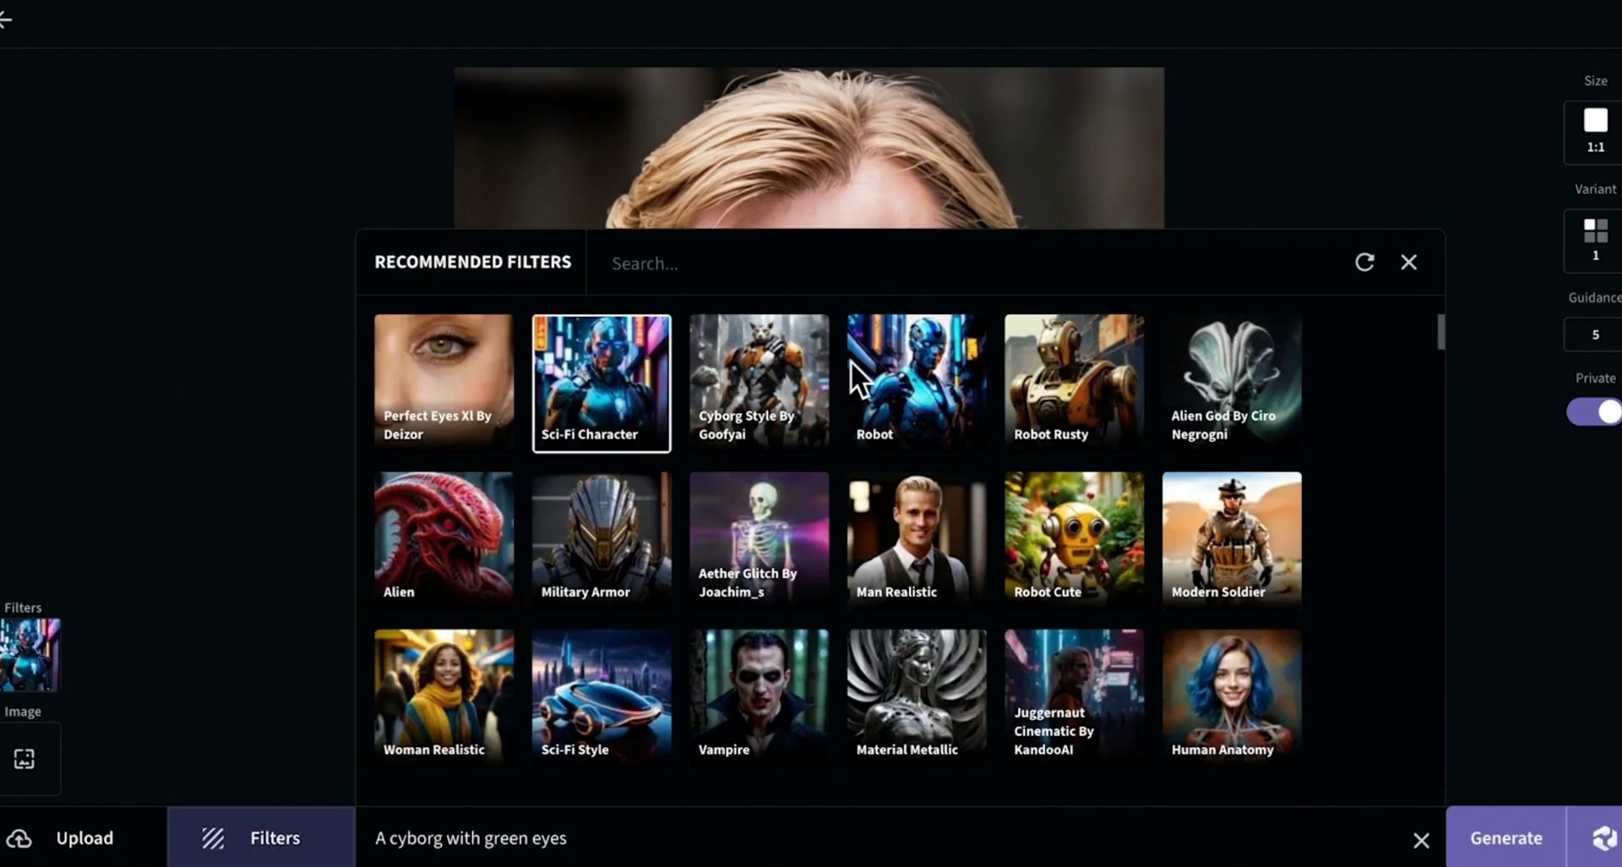
left_click(930, 380)
left_click(1408, 262)
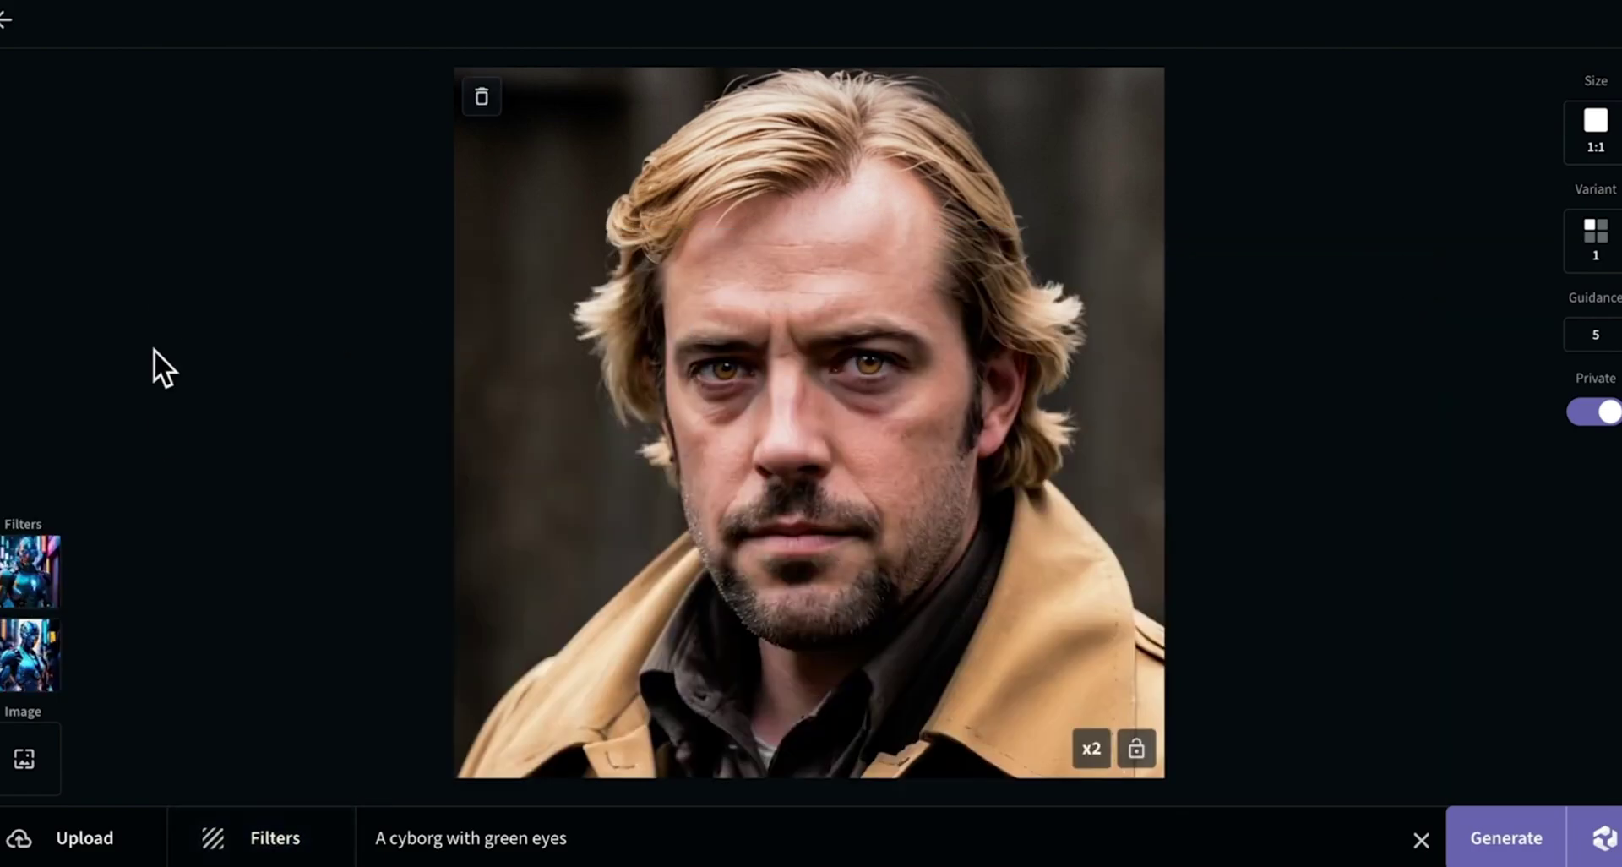
- Raise the Robot filter strength to 0.65 and show the Image Resemblance slider at 0.50
left_click(39, 651)
mouse_move(487, 554)
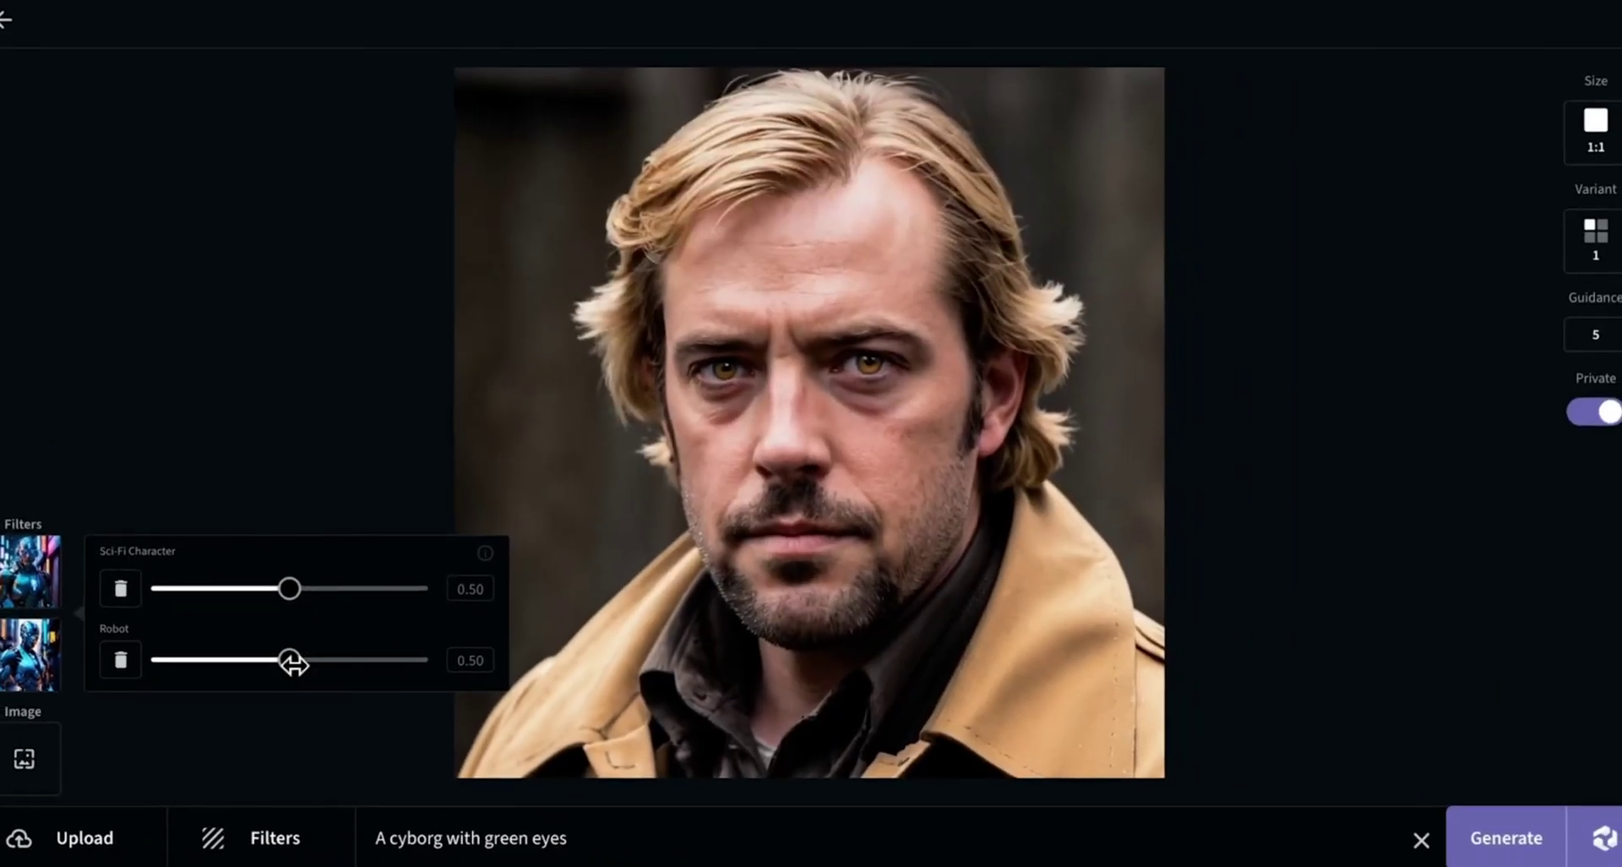
left_click_drag(502, 508, 584, 511)
left_click(26, 754)
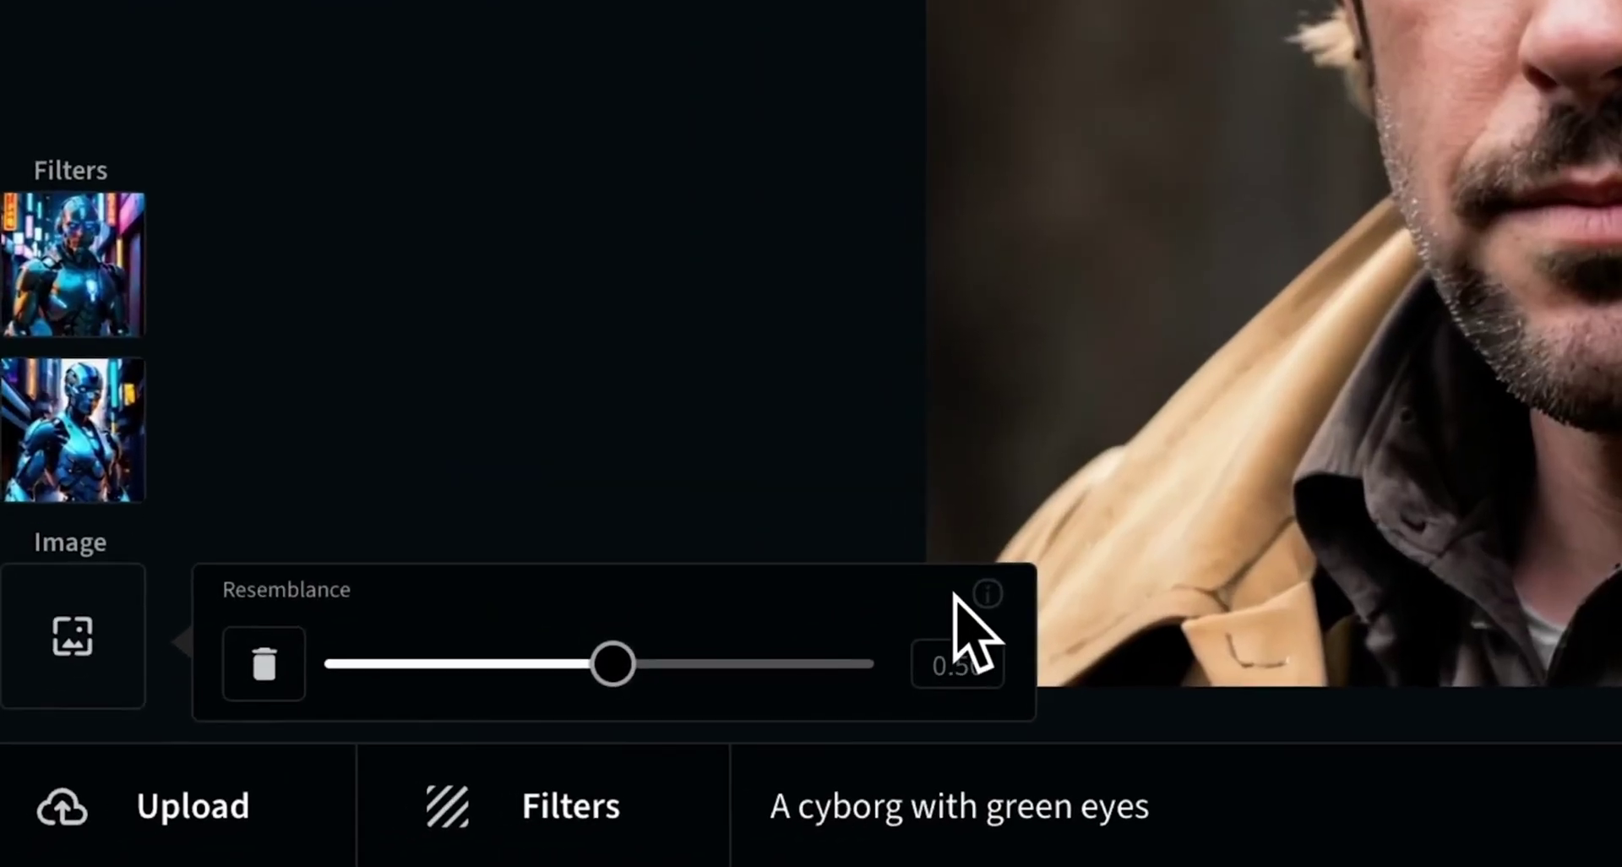
mouse_move(484, 733)
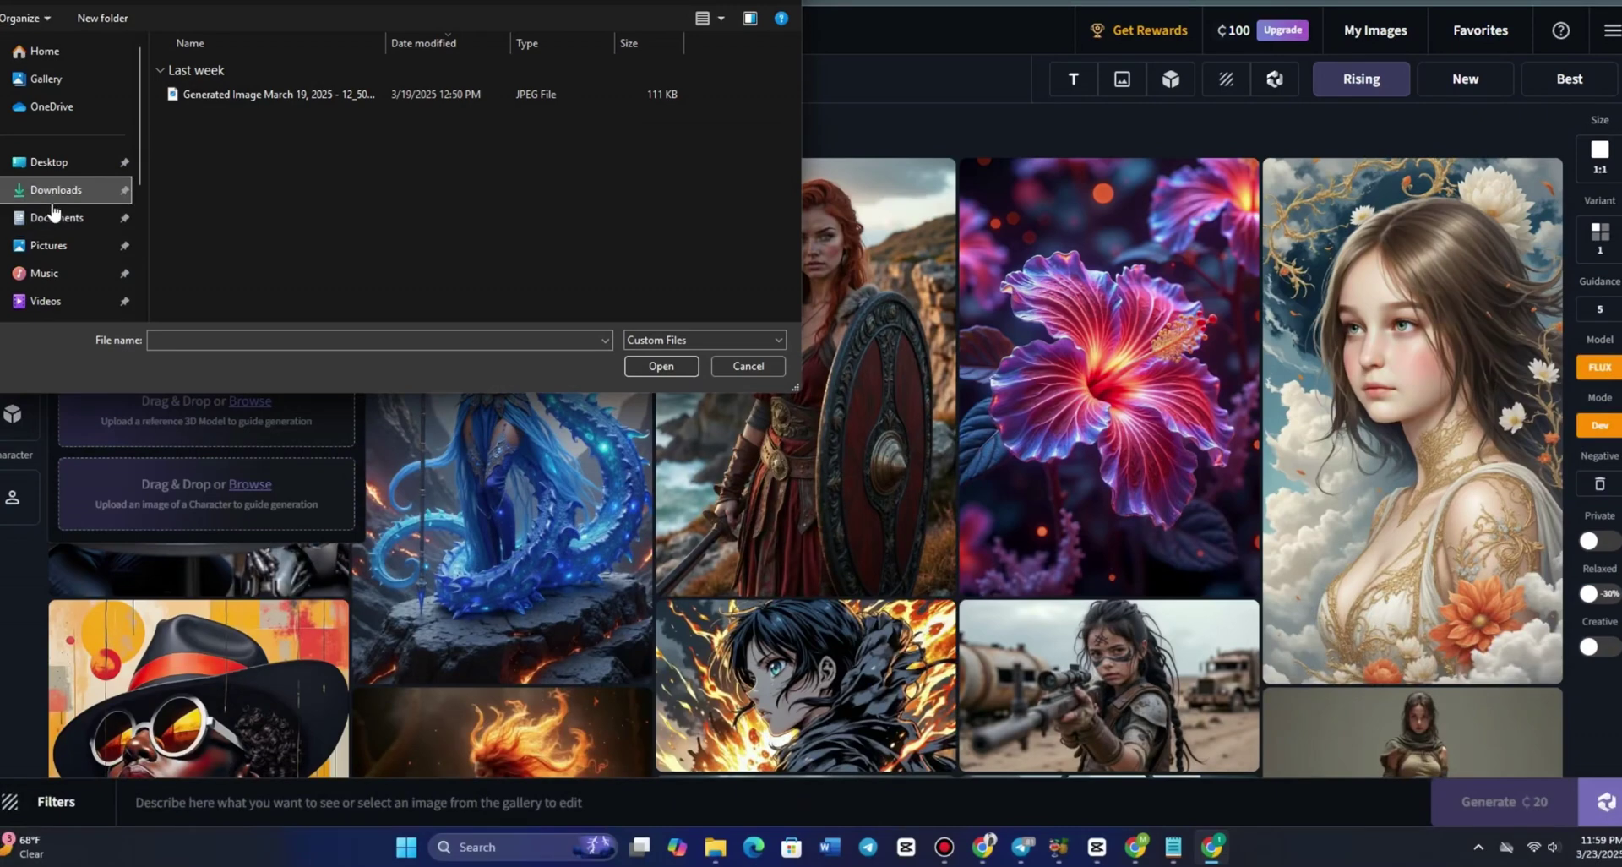
- Dismiss the file dialog, paste the medieval knight prompt and generate the castle portrait
scroll(68, 211, "down", 4)
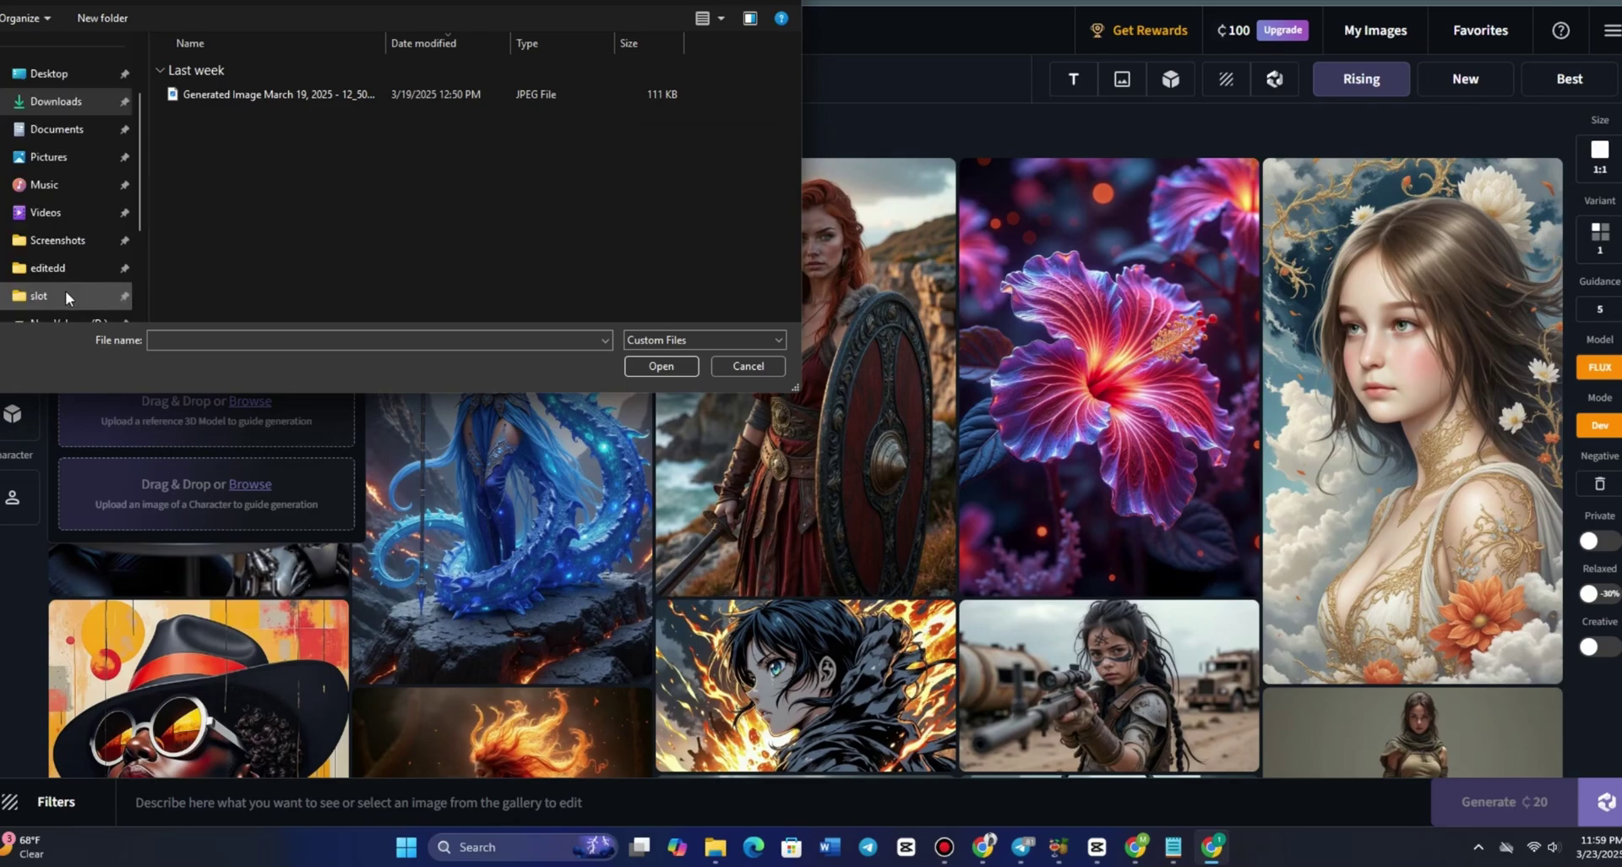
left_click(60, 157)
key("Escape")
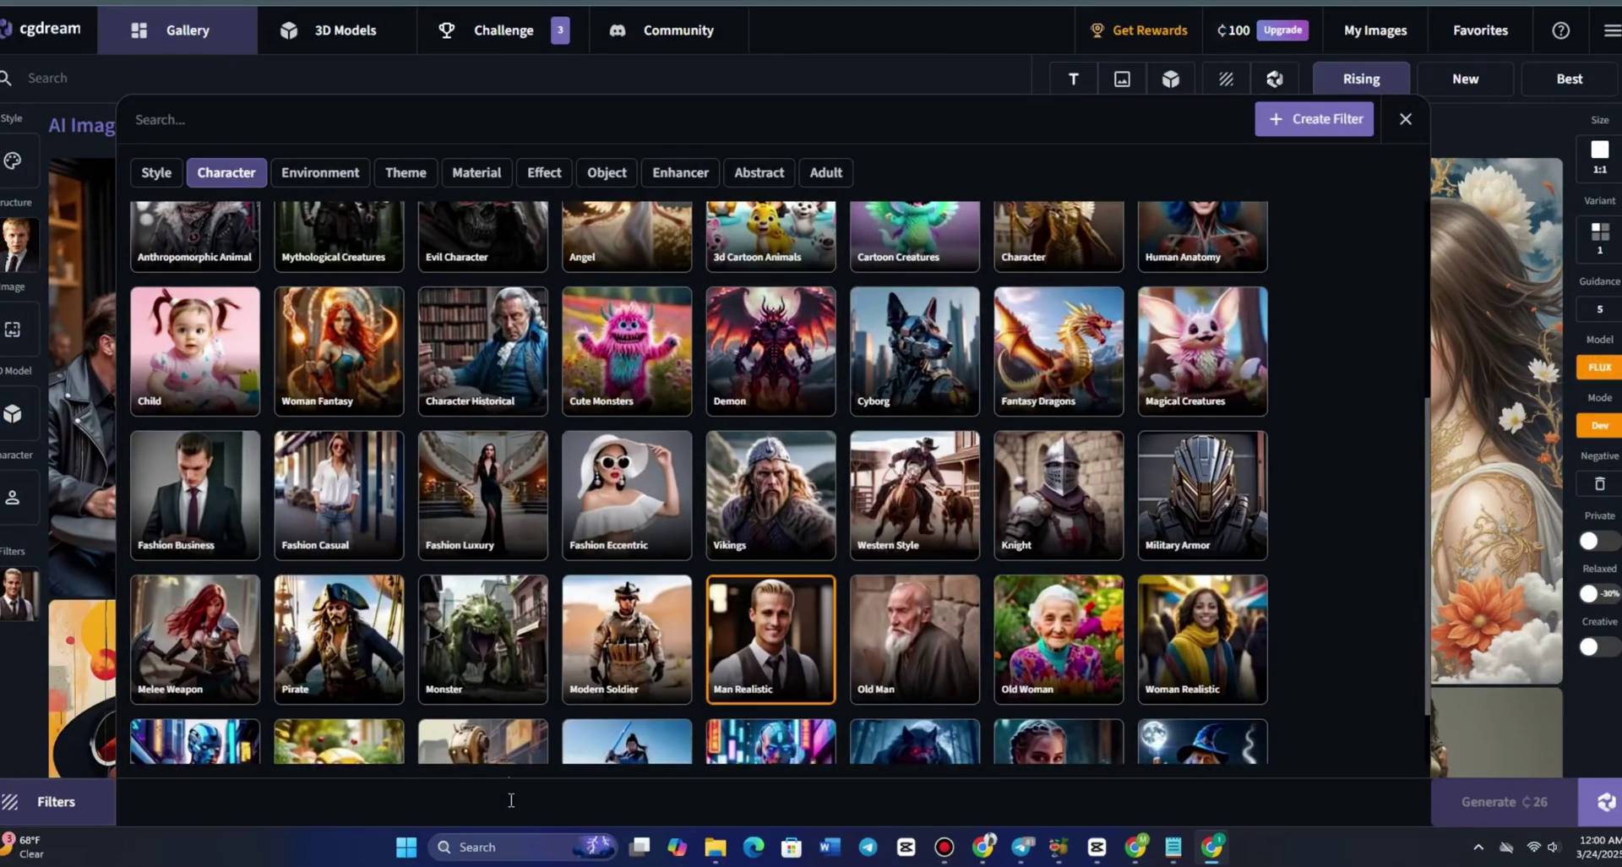
type("a medieval knight in shining armor standing in a grand castle")
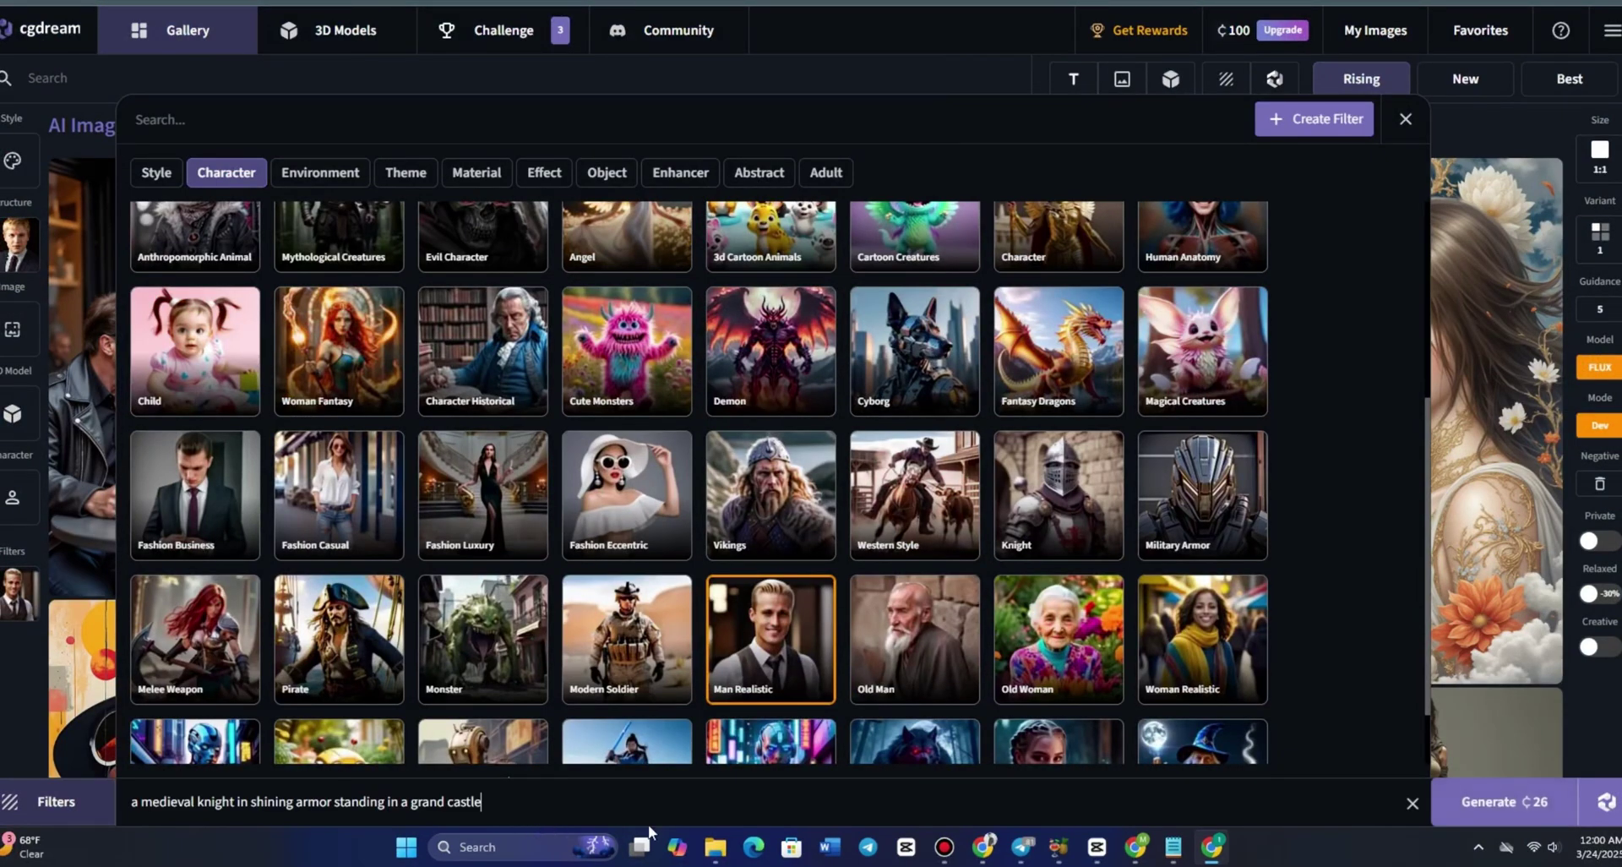
left_click(1496, 802)
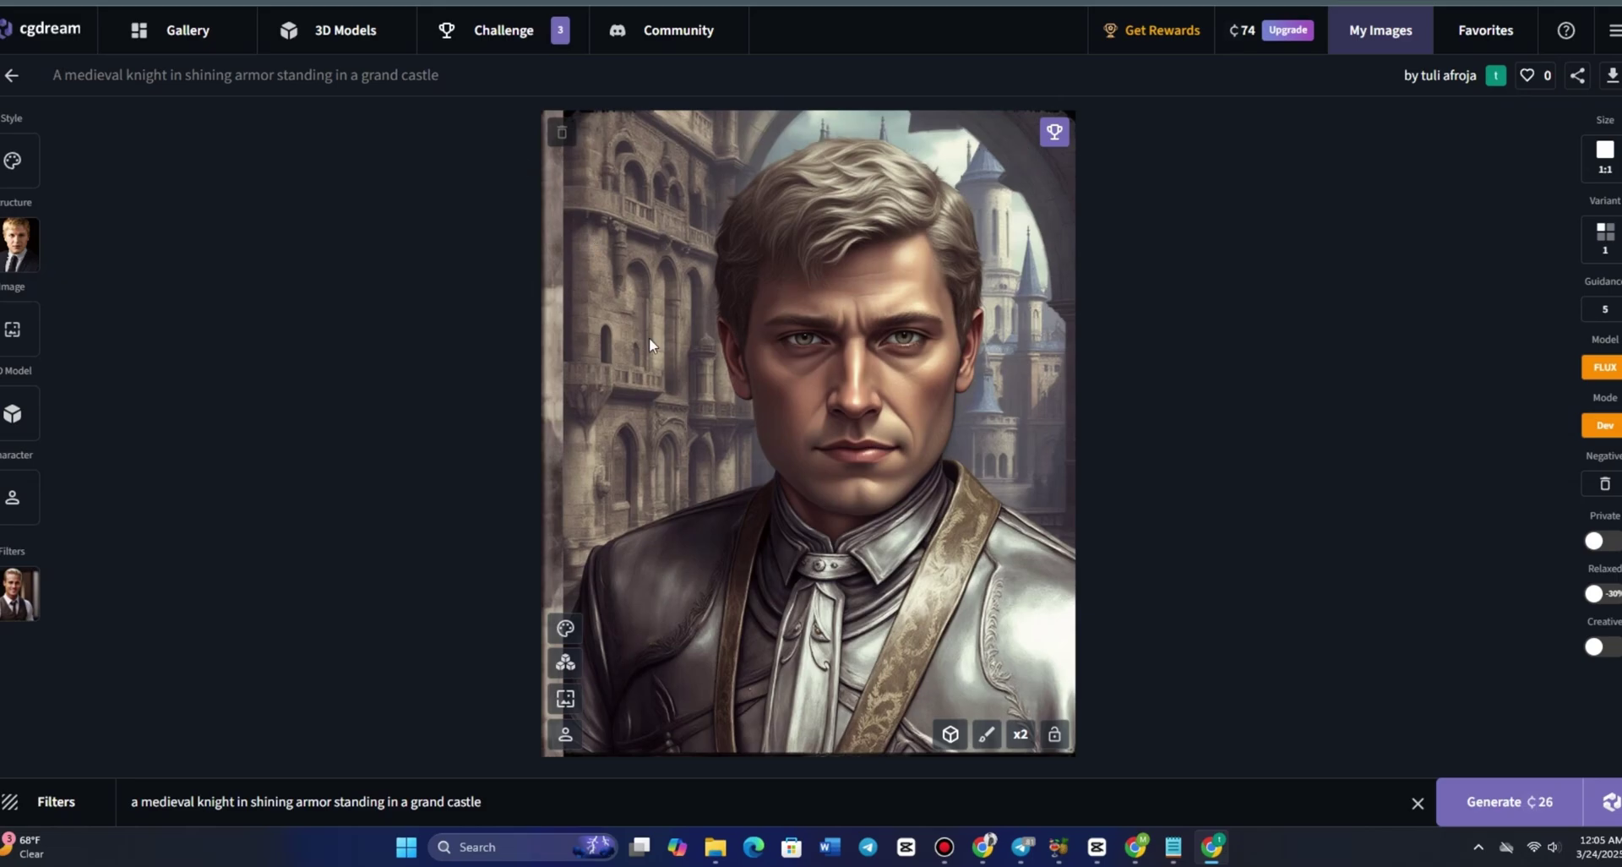
- Inspect the knight portrait up close, remove the Man Realistic filter and regenerate
left_click(875, 479)
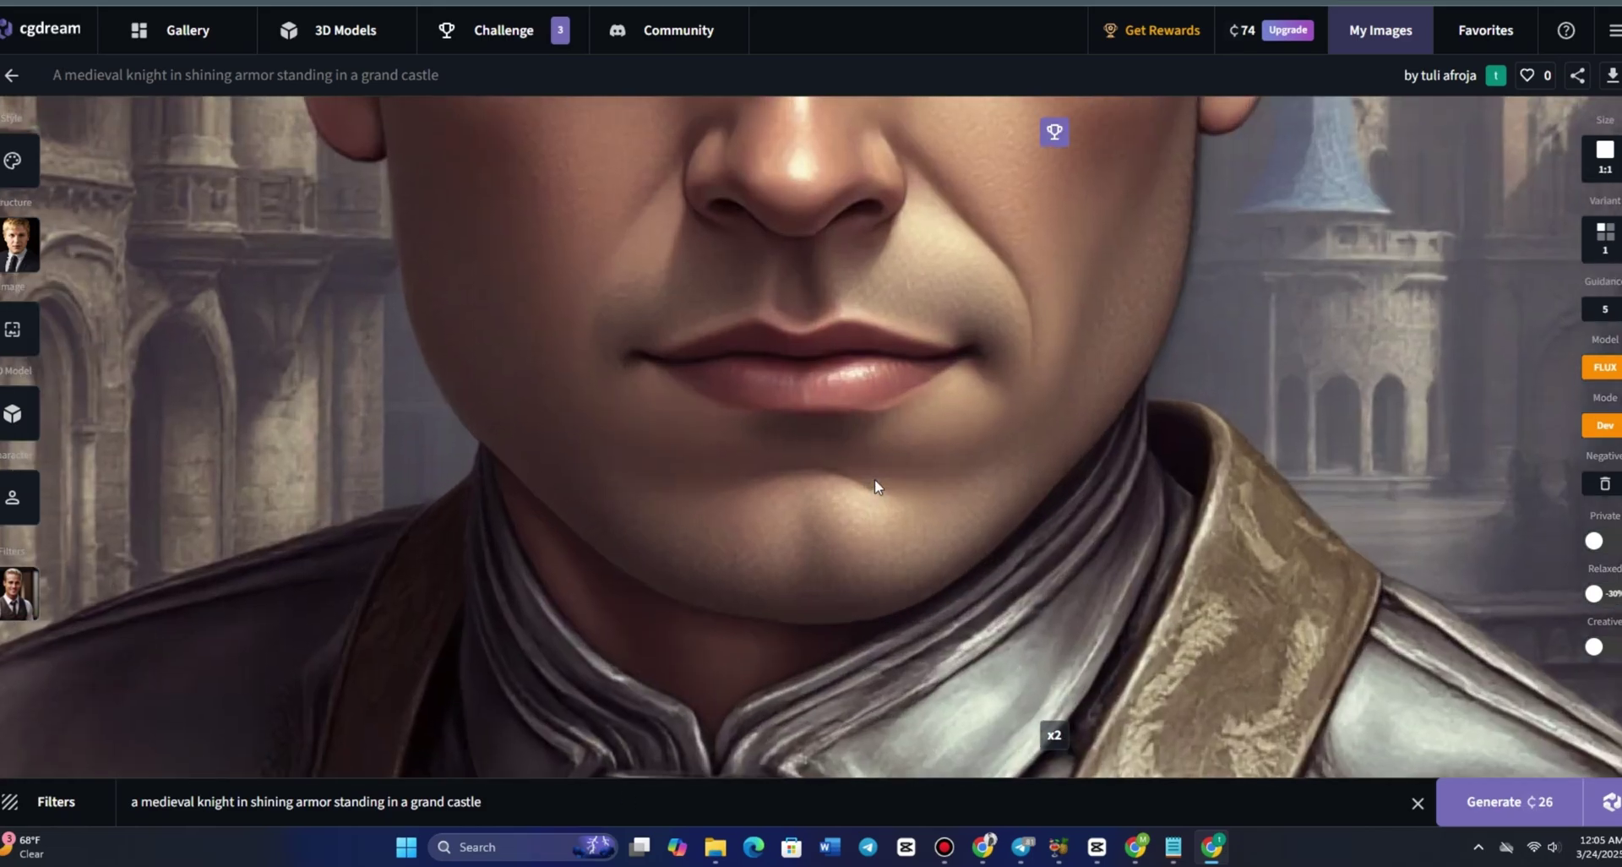
scroll(853, 417, "down", 5)
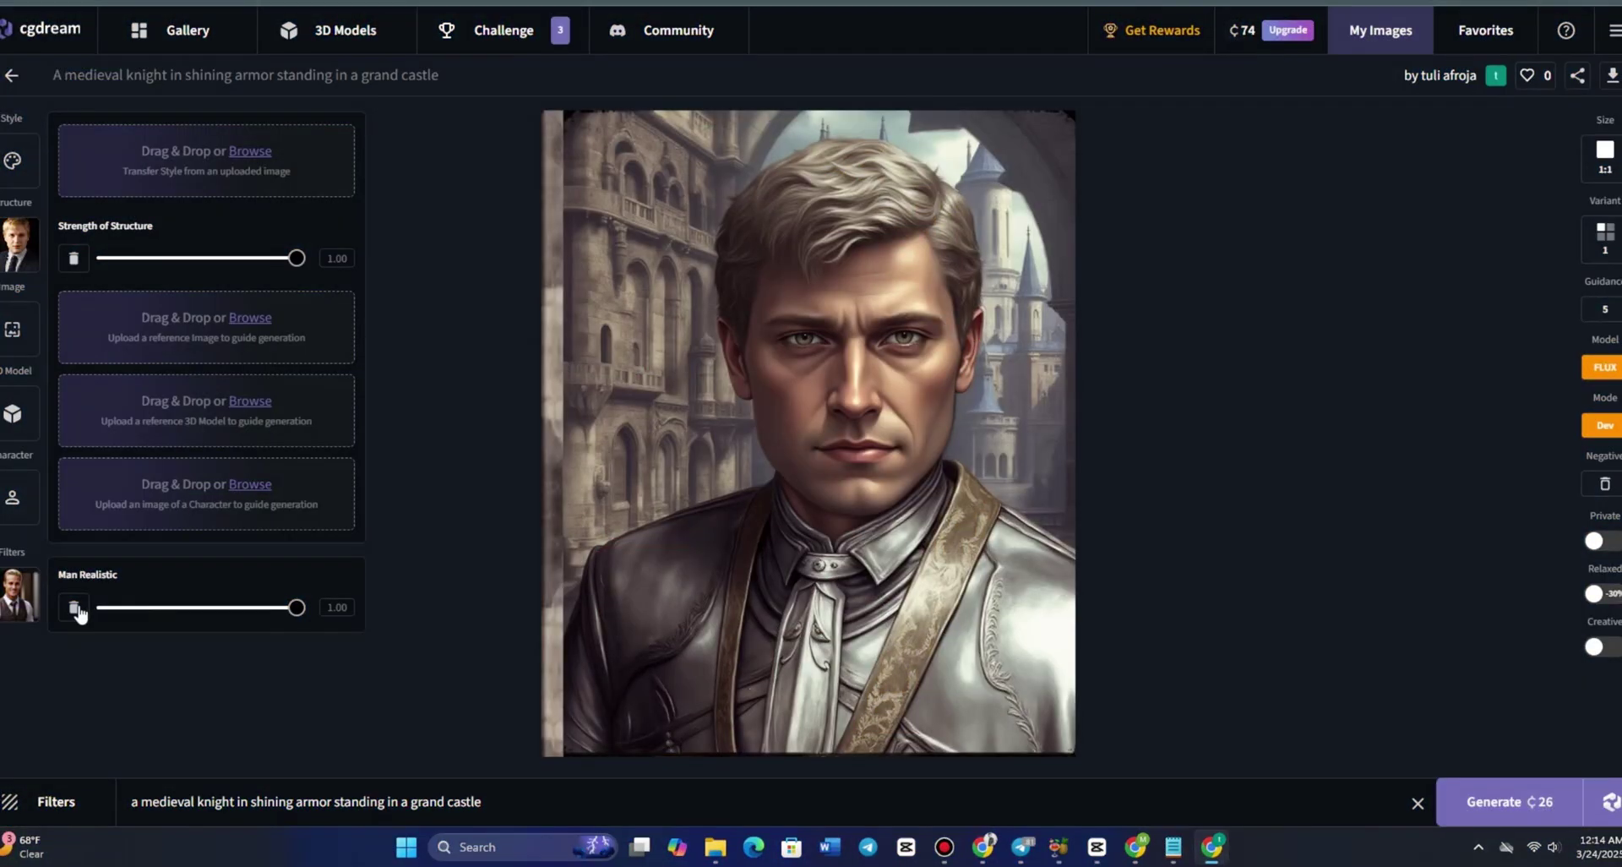
left_click(75, 607)
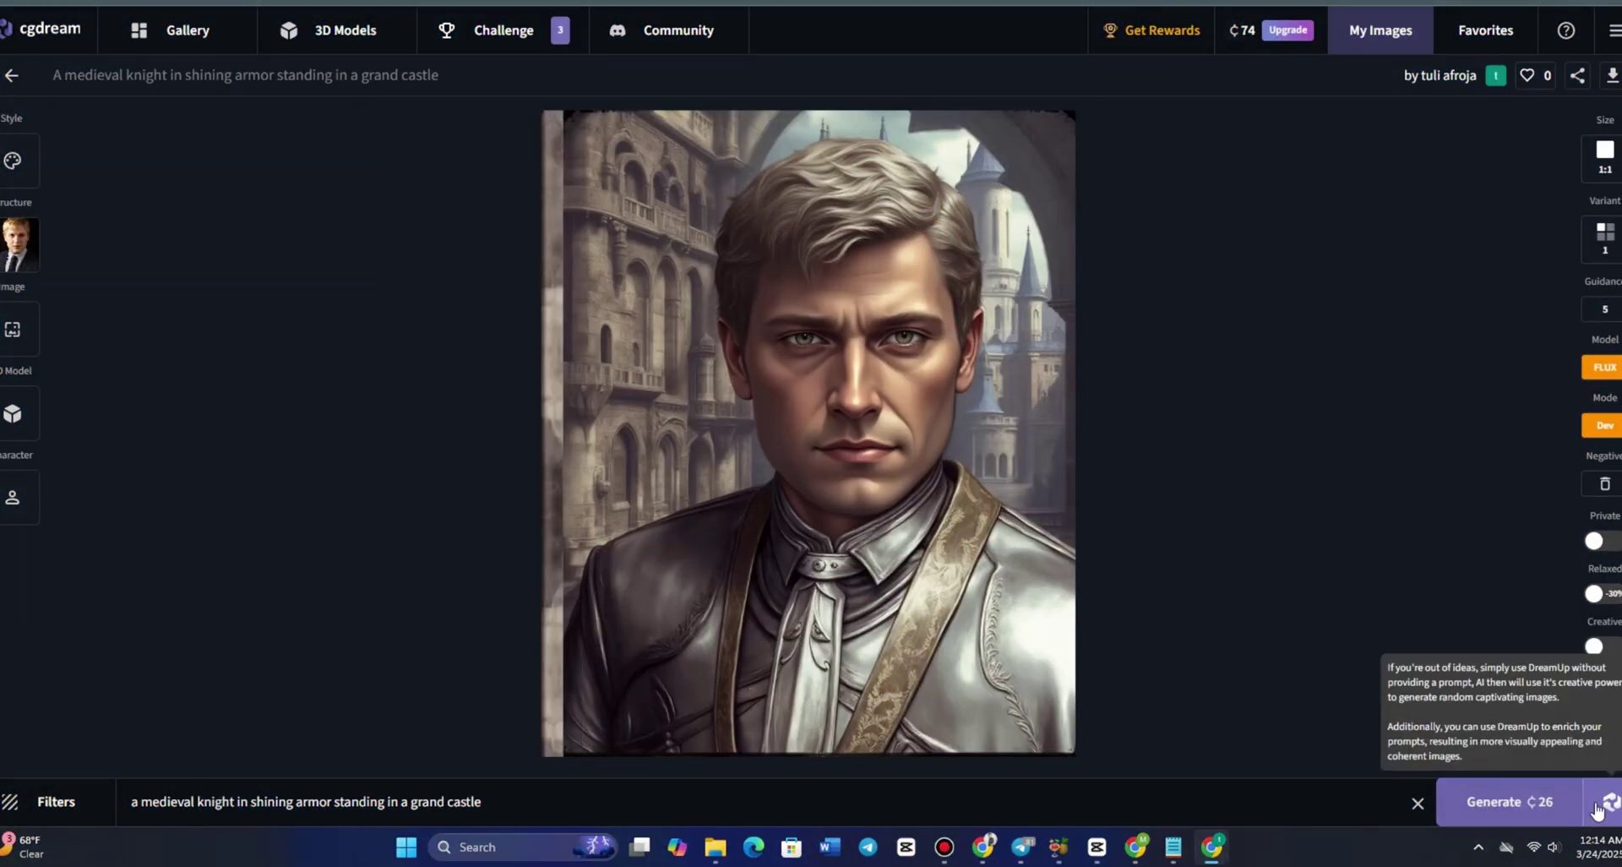
left_click(1510, 801)
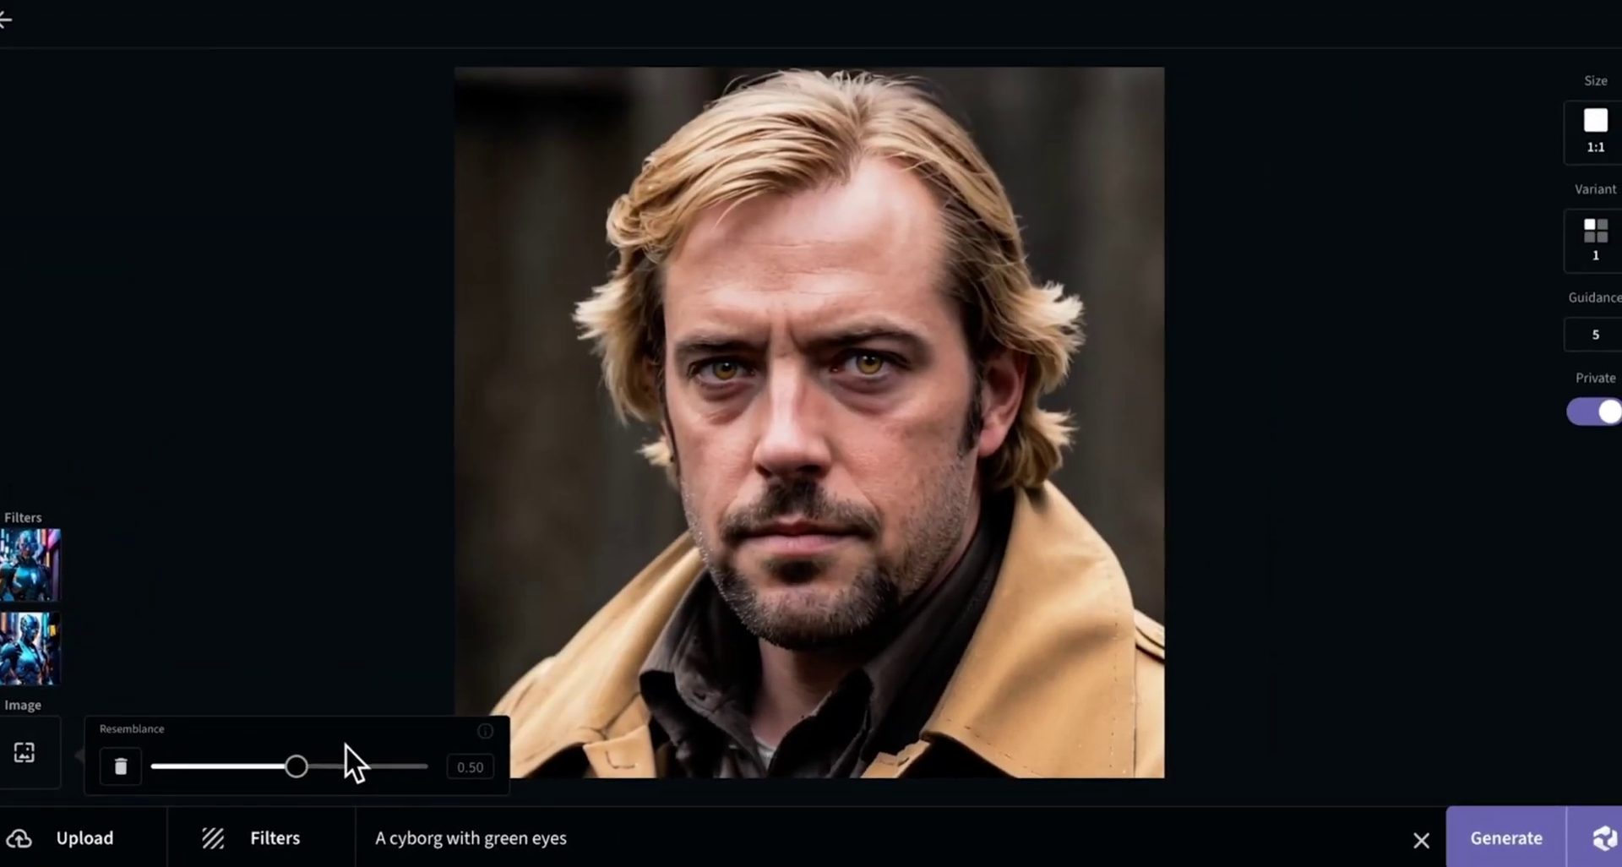
- Regenerate the cyborg at 0.40 resemblance, then replace the prompt with 'An elderly man'
left_click_drag(618, 661, 572, 661)
left_click(1536, 853)
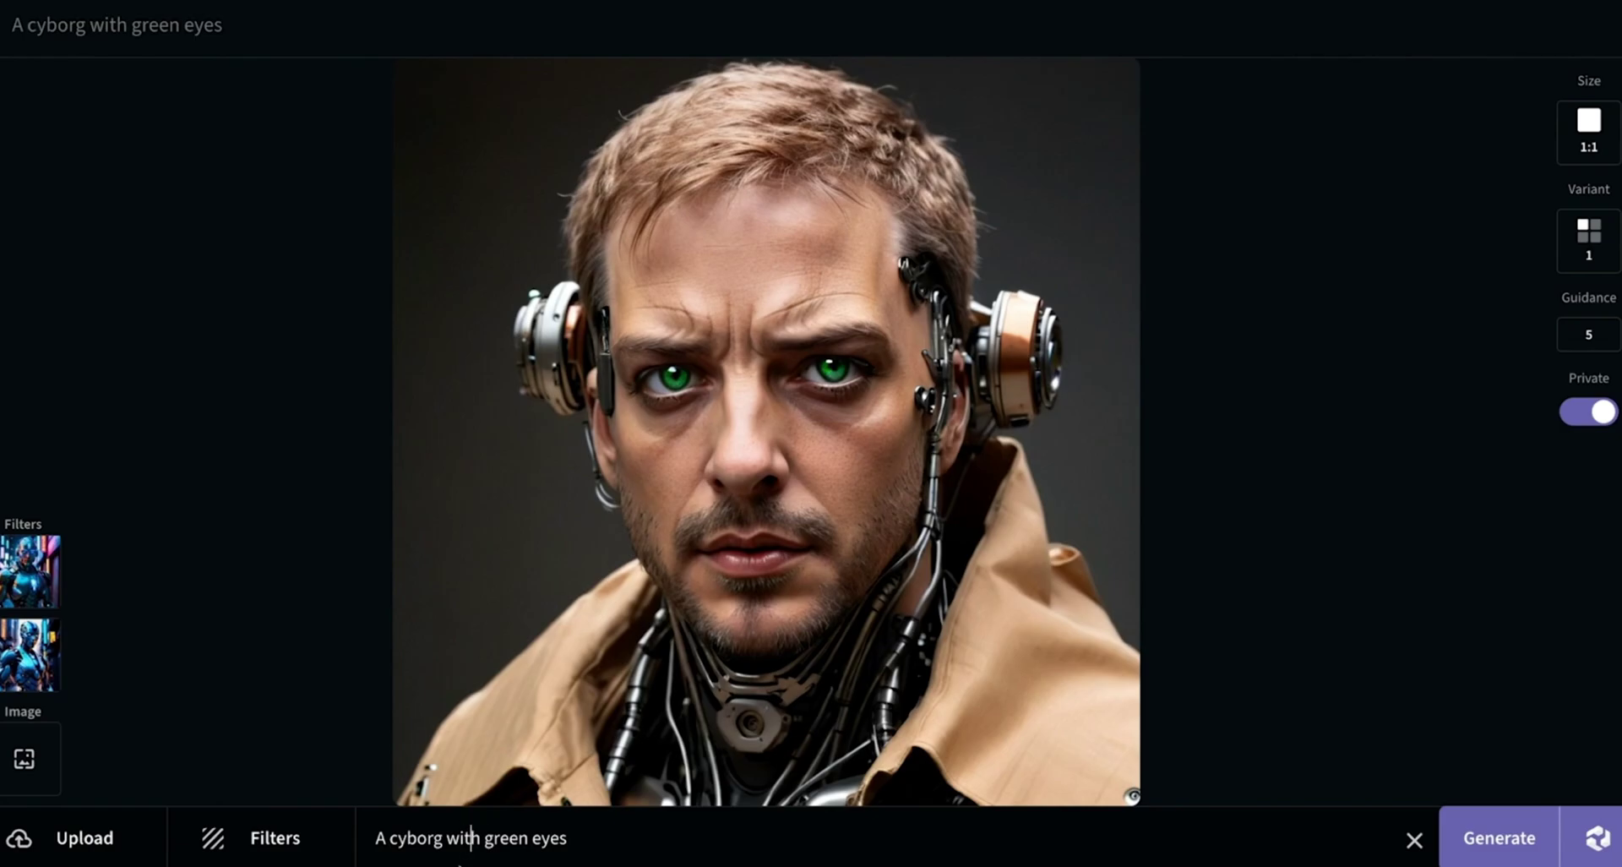
triple_click(460, 839)
type("An elderly man")
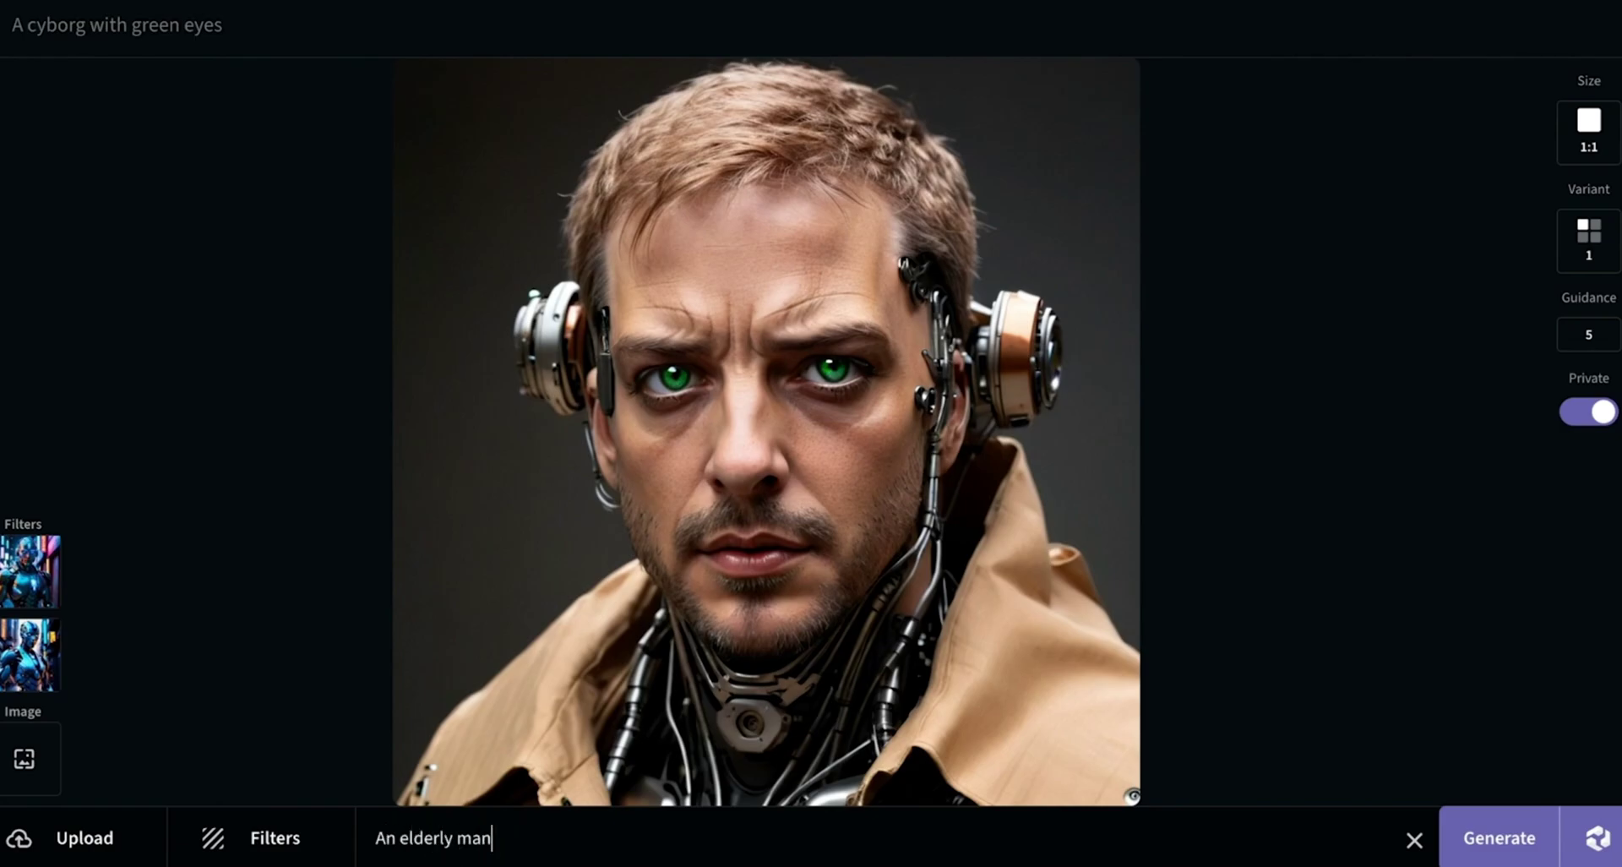
- Swap the cyborg filters for the Old Man filter and generate the elderly man image
mouse_move(62, 669)
left_click(119, 667)
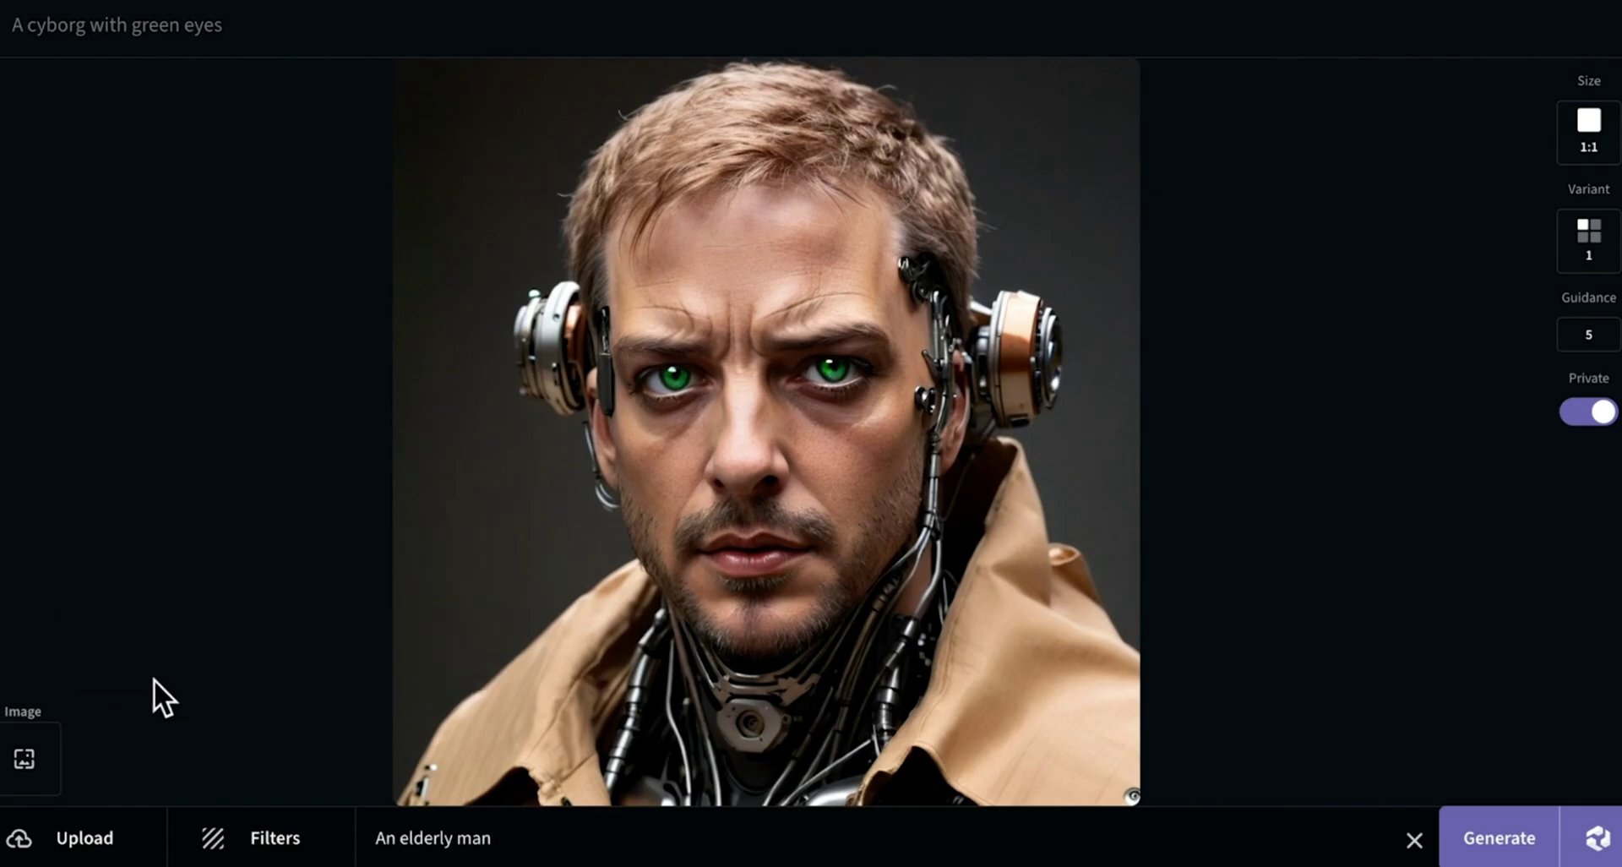
left_click(264, 839)
left_click(447, 389)
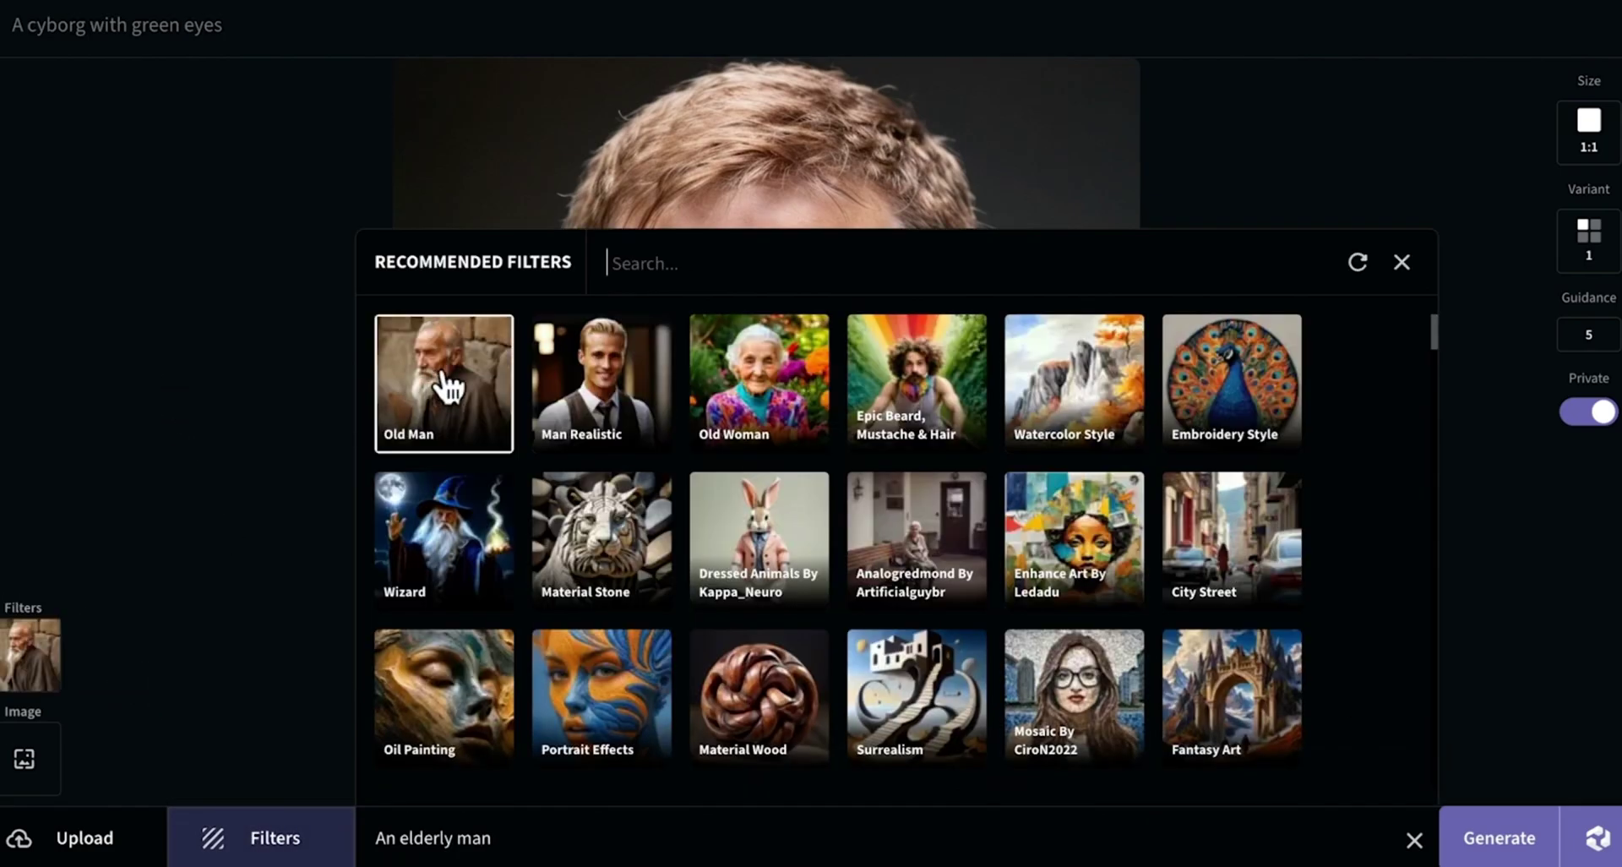
left_click(1401, 262)
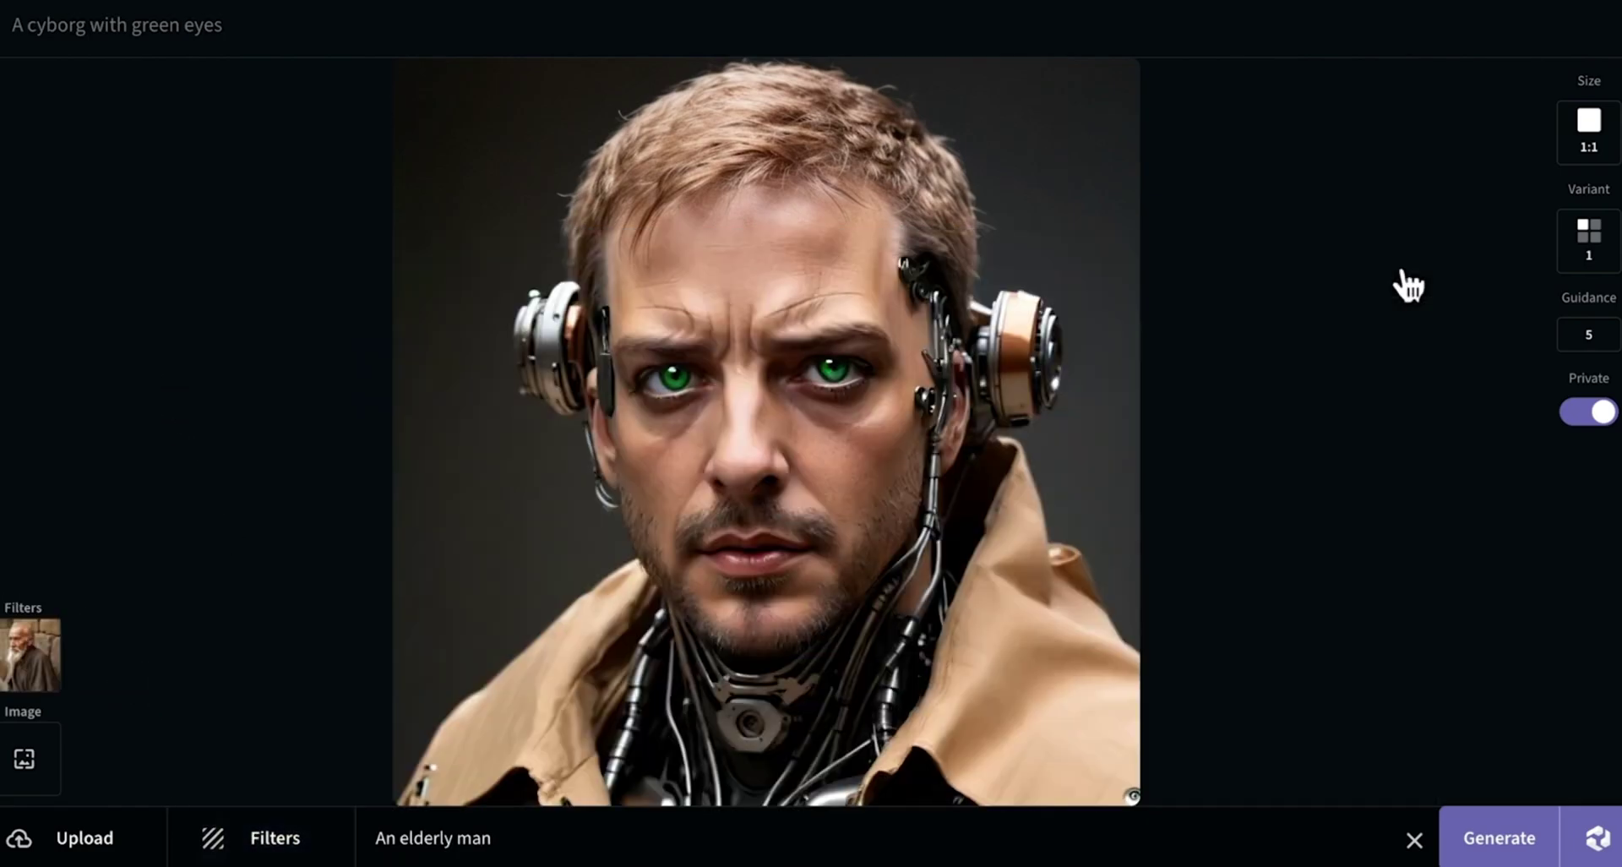
left_click(1495, 844)
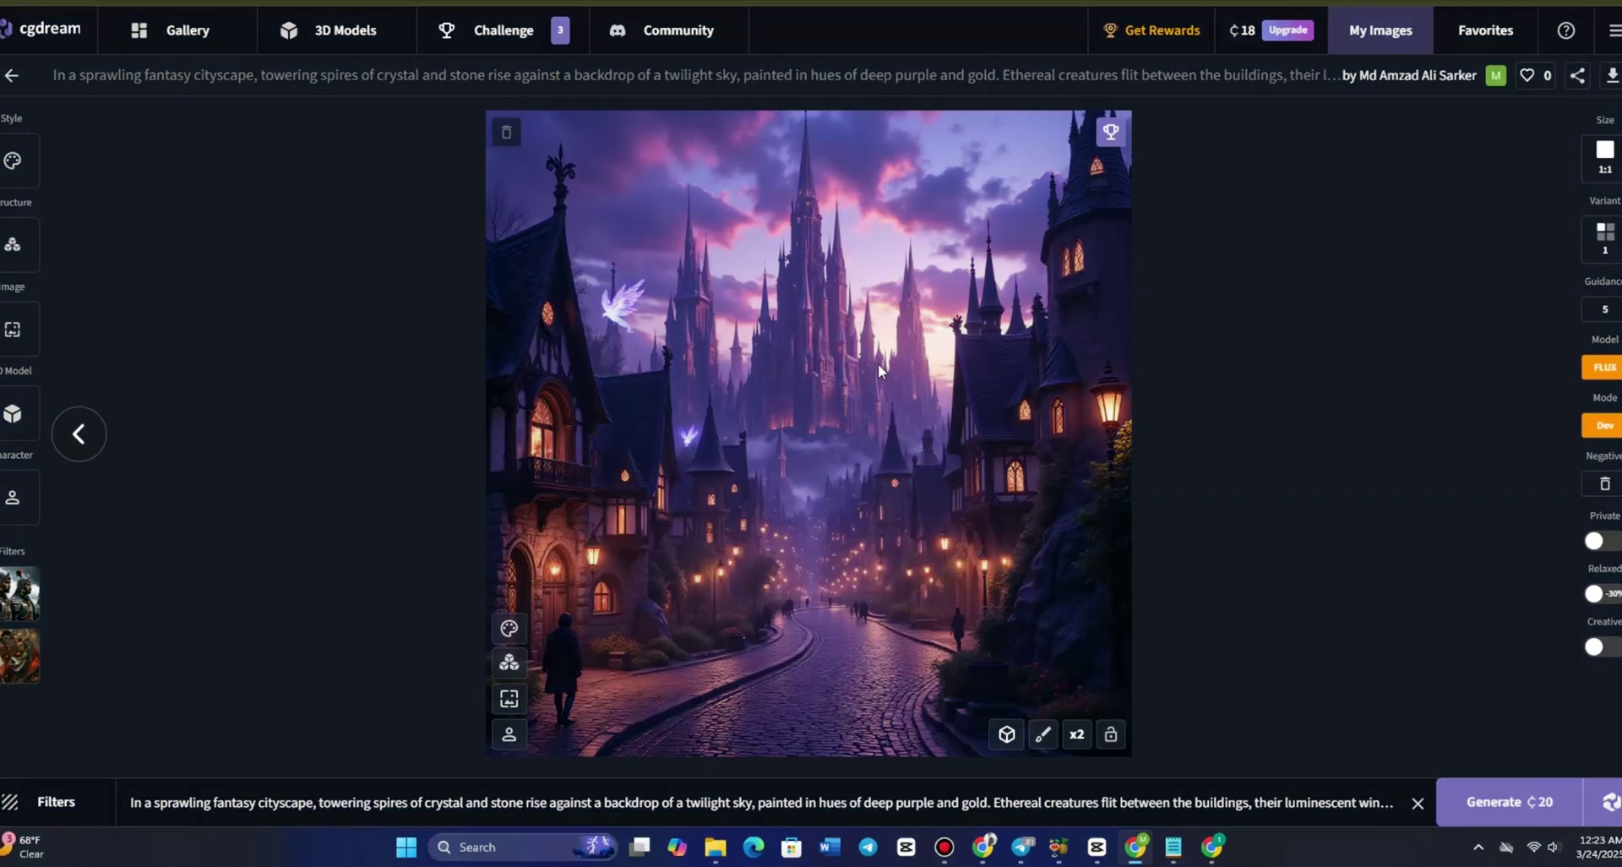
- Open inpainting on the fantasy cityscape and brush a mask over the glowing fairy
left_click(1041, 733)
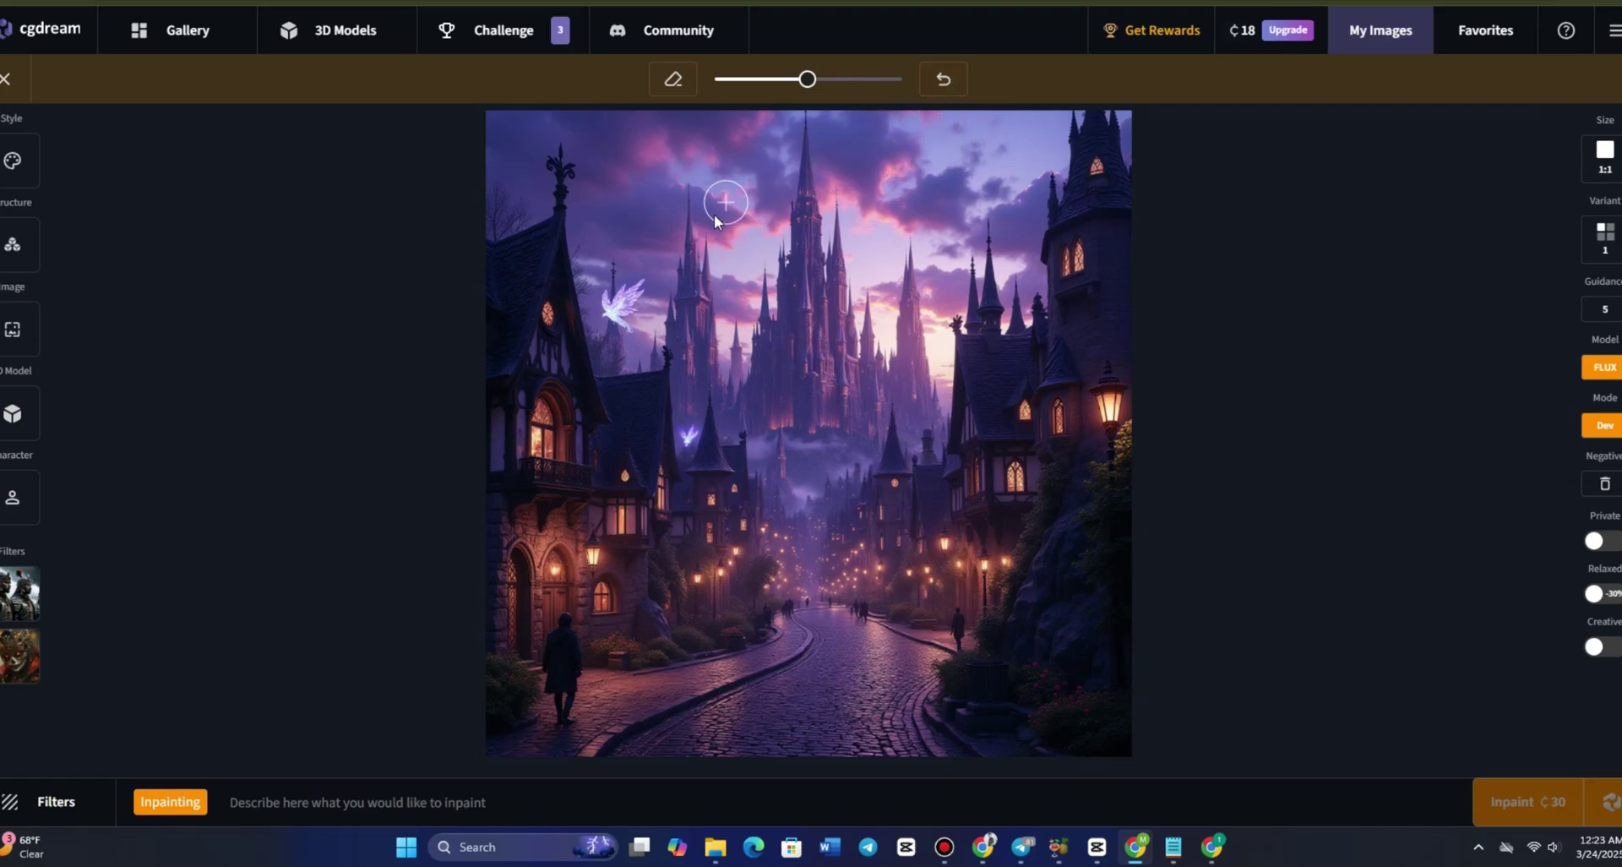
mouse_move(594, 302)
left_mouse_down()
mouse_move(639, 311)
mouse_move(635, 348)
mouse_move(608, 323)
mouse_move(633, 311)
mouse_move(626, 328)
mouse_move(615, 296)
left_mouse_up()
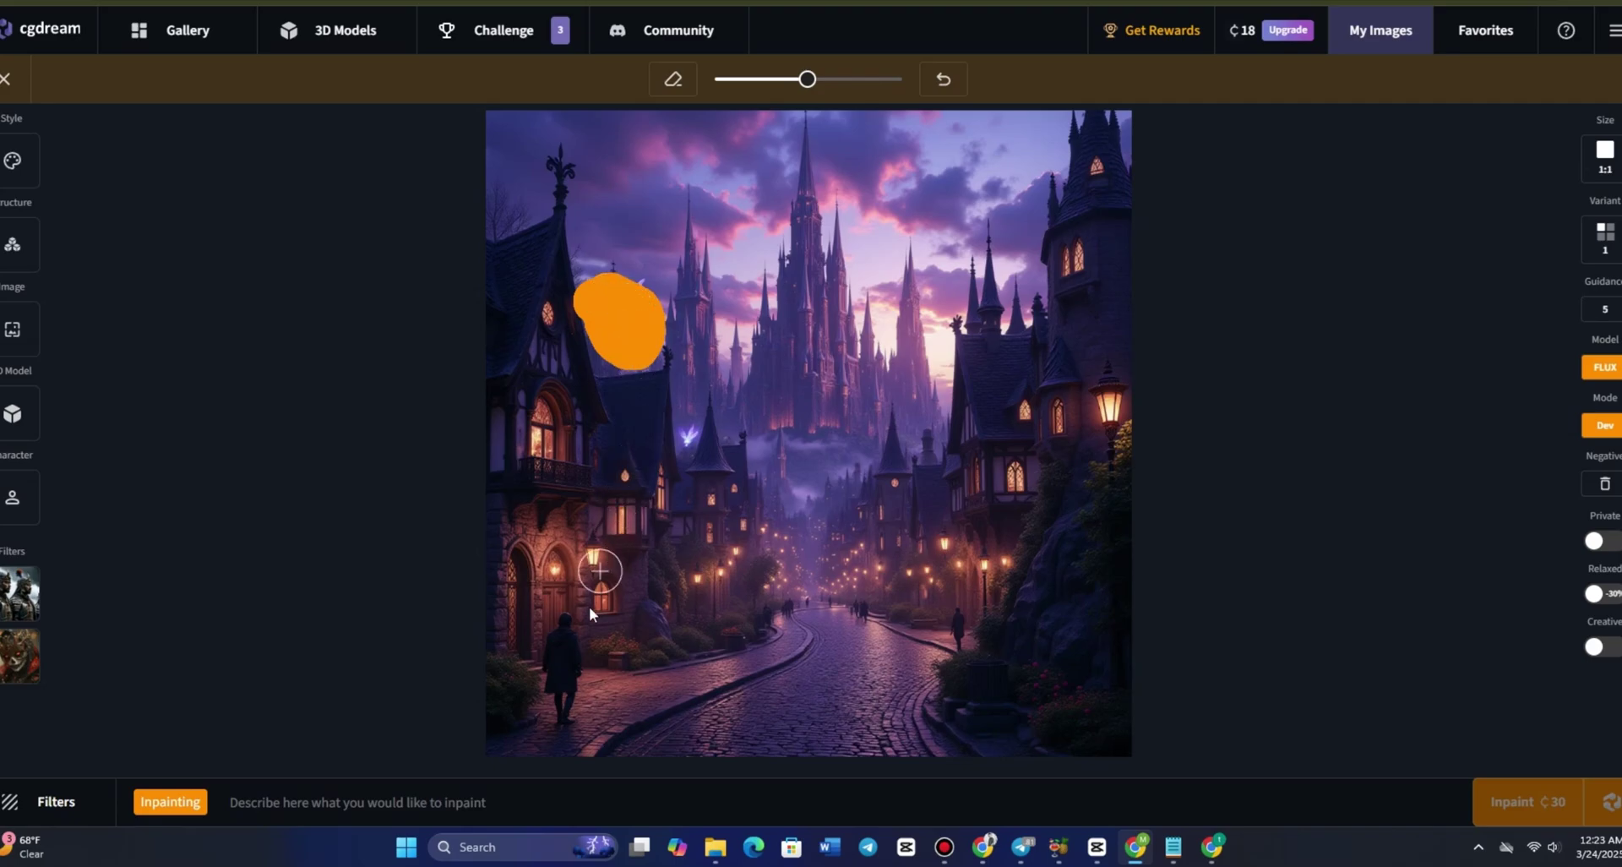
mouse_move(564, 621)
left_mouse_down()
mouse_move(566, 714)
mouse_move(552, 657)
mouse_move(571, 712)
mouse_move(570, 631)
mouse_move(570, 725)
mouse_move(549, 659)
left_mouse_up()
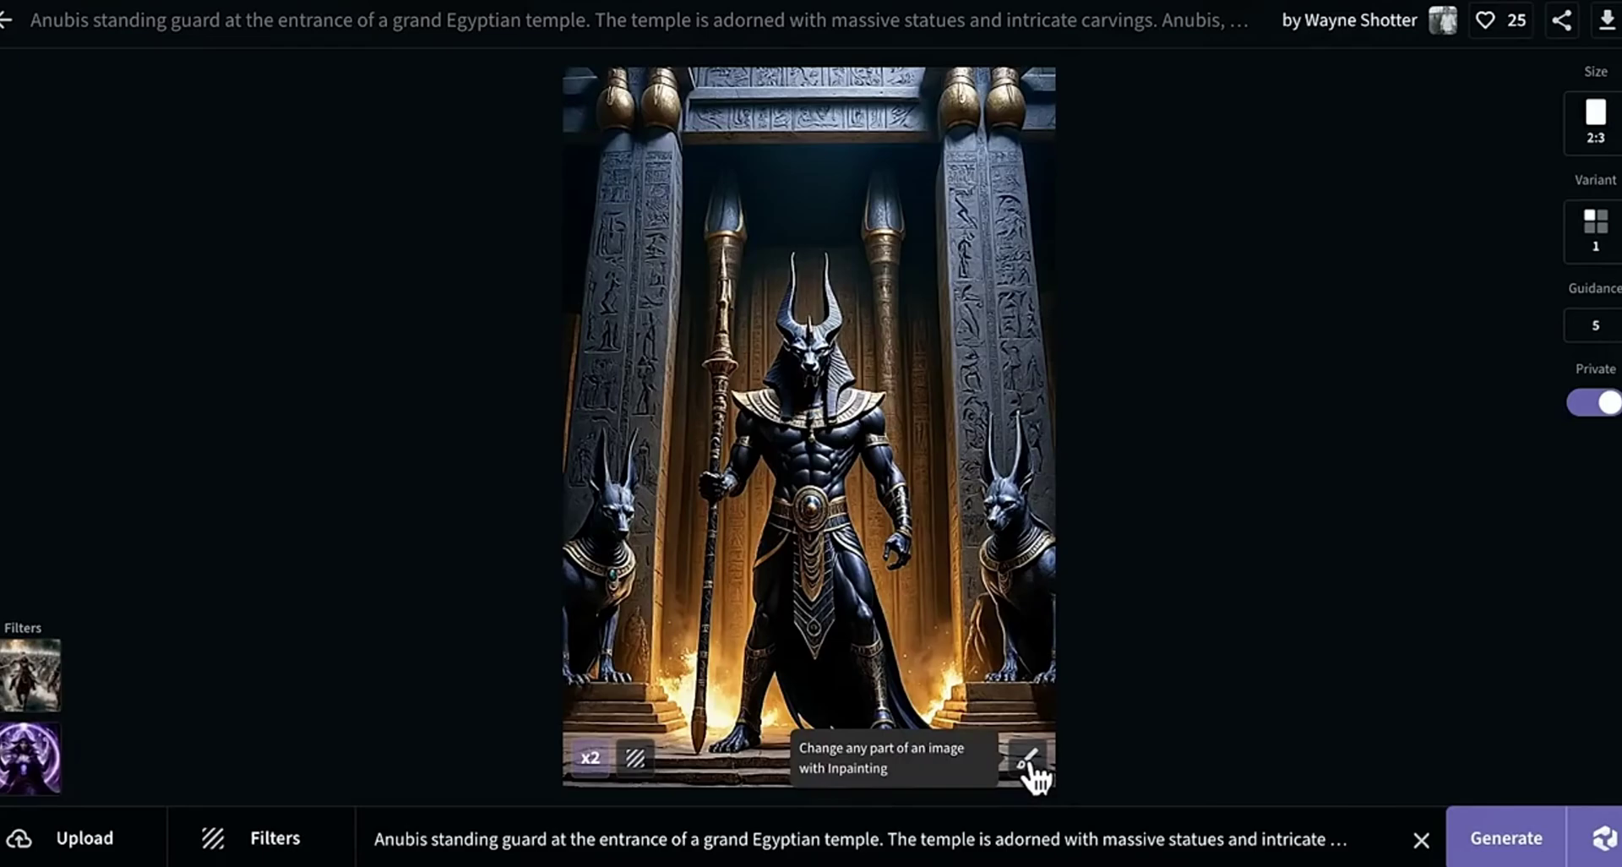
- Open inpainting on the Anubis image, try a head mask, then clear it and shrink the brush
left_click(1030, 765)
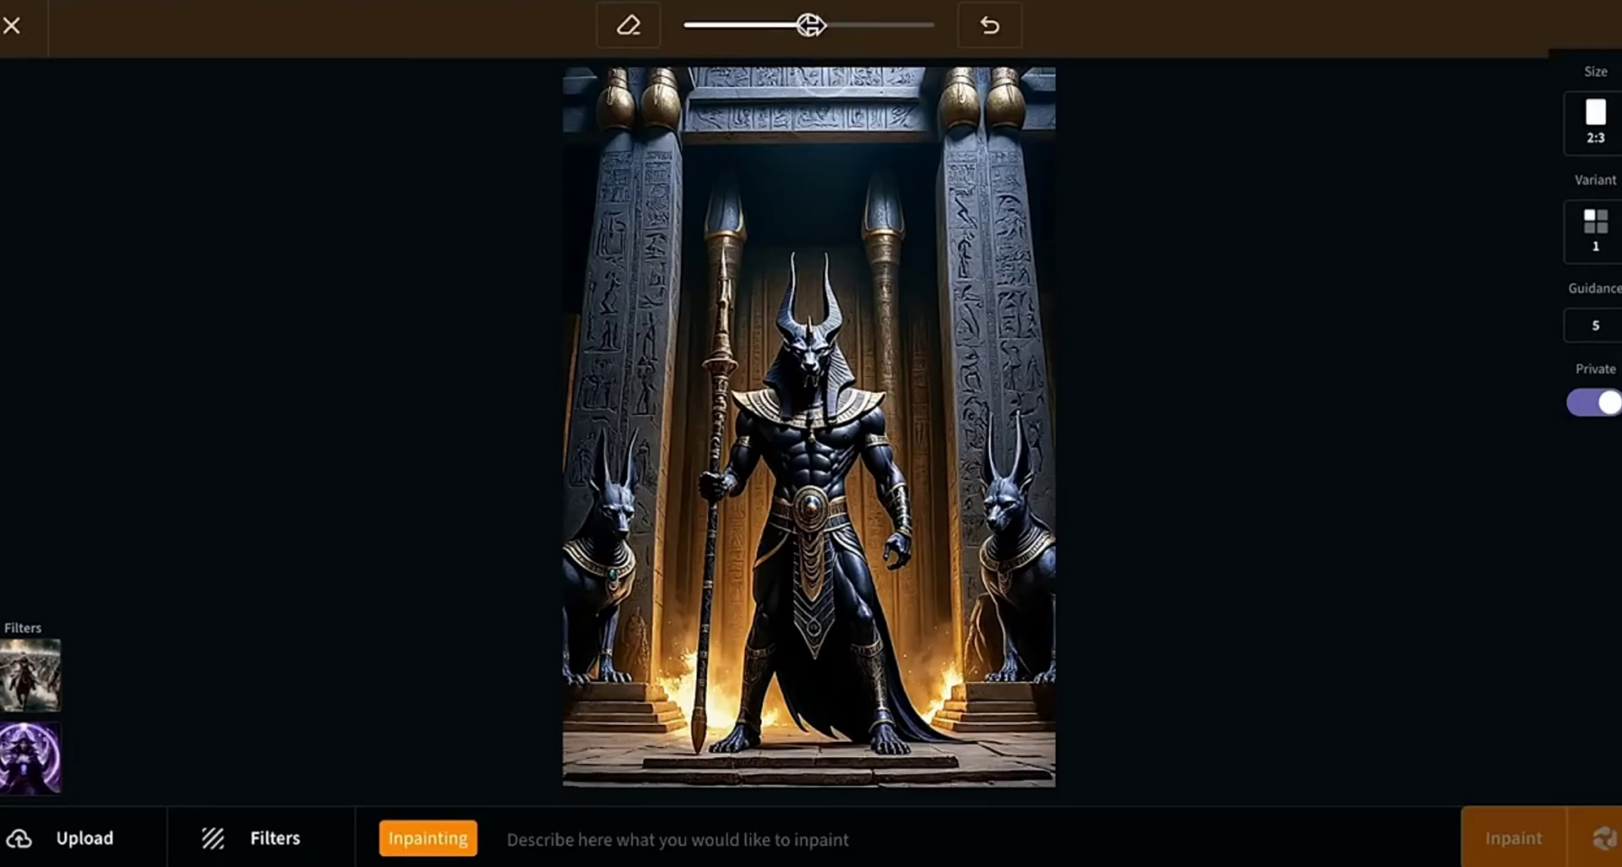
left_click_drag(809, 26, 862, 25)
mouse_move(812, 272)
left_mouse_down()
mouse_move(789, 383)
mouse_move(771, 396)
mouse_move(787, 404)
mouse_move(840, 392)
mouse_move(819, 290)
left_mouse_up()
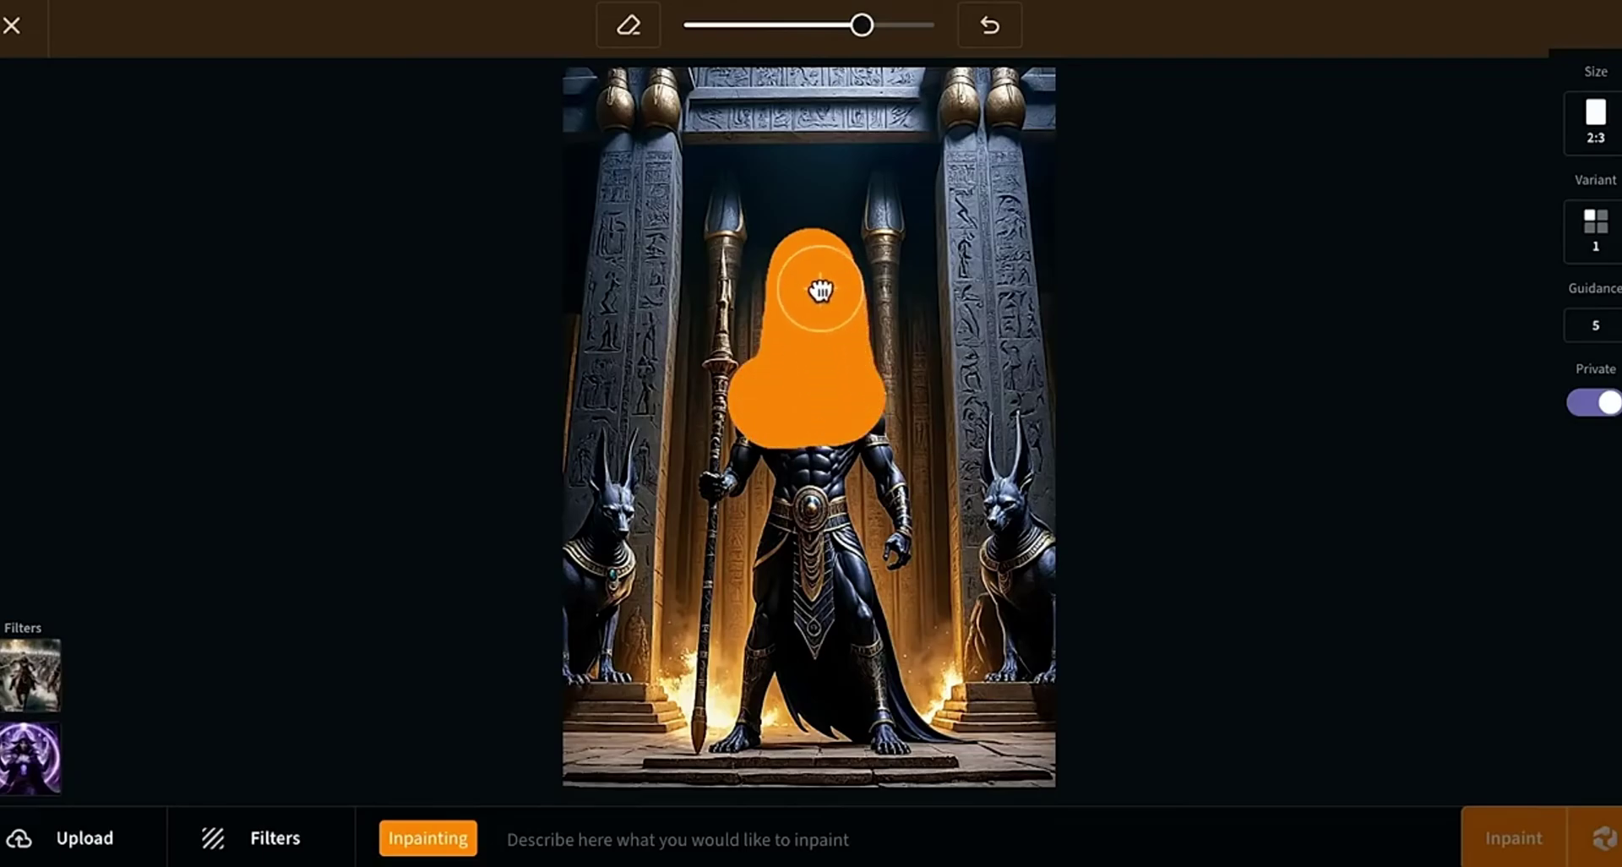
left_click(632, 29)
left_click_drag(800, 217, 839, 225)
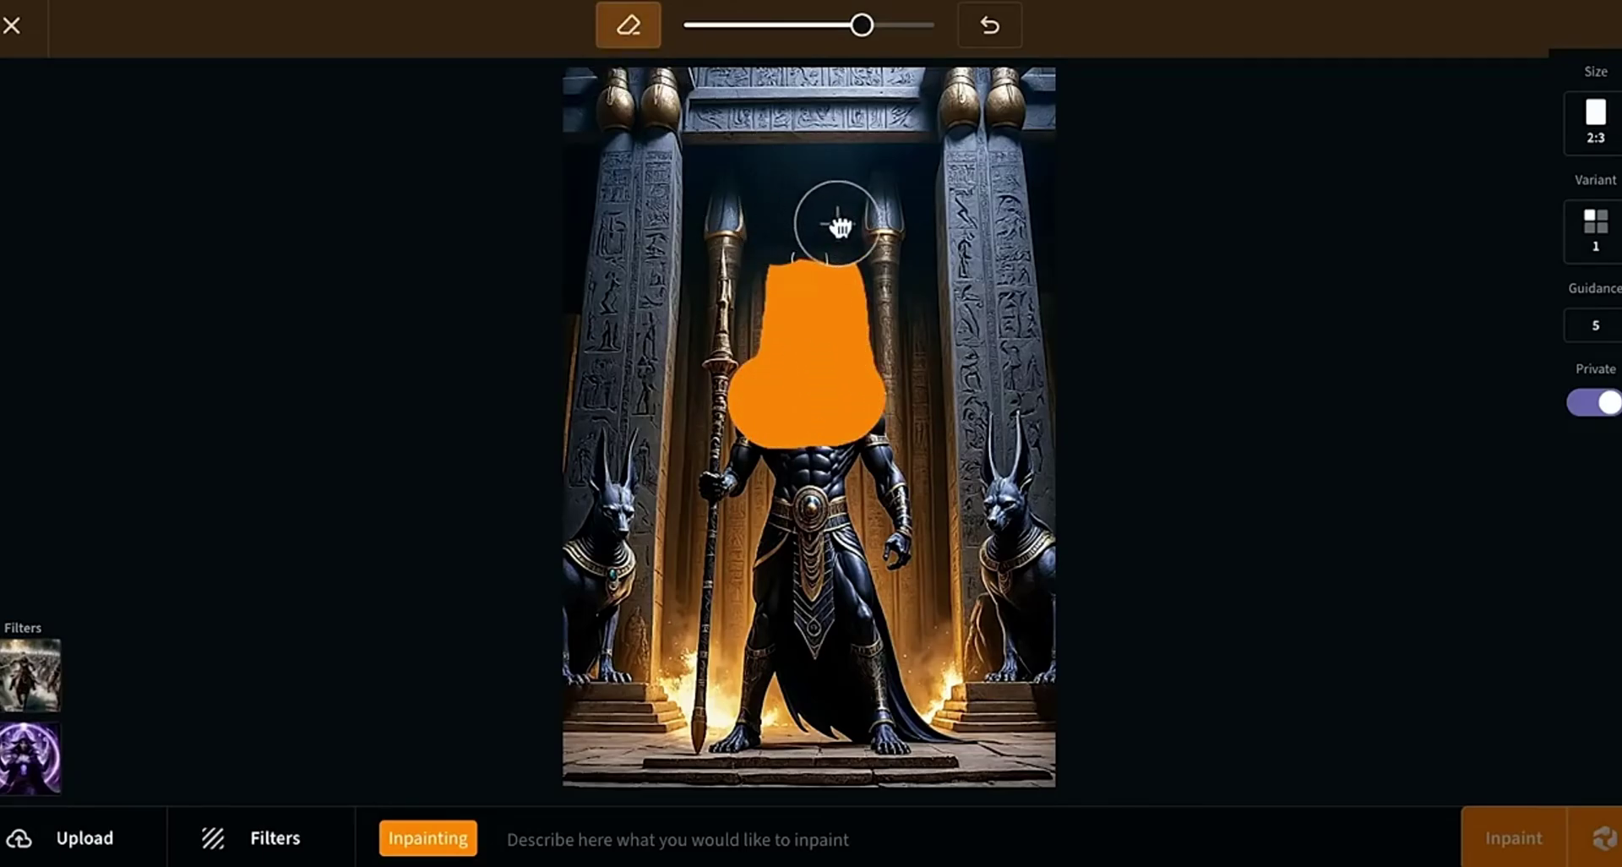
left_click(988, 32)
left_click_drag(855, 29, 773, 32)
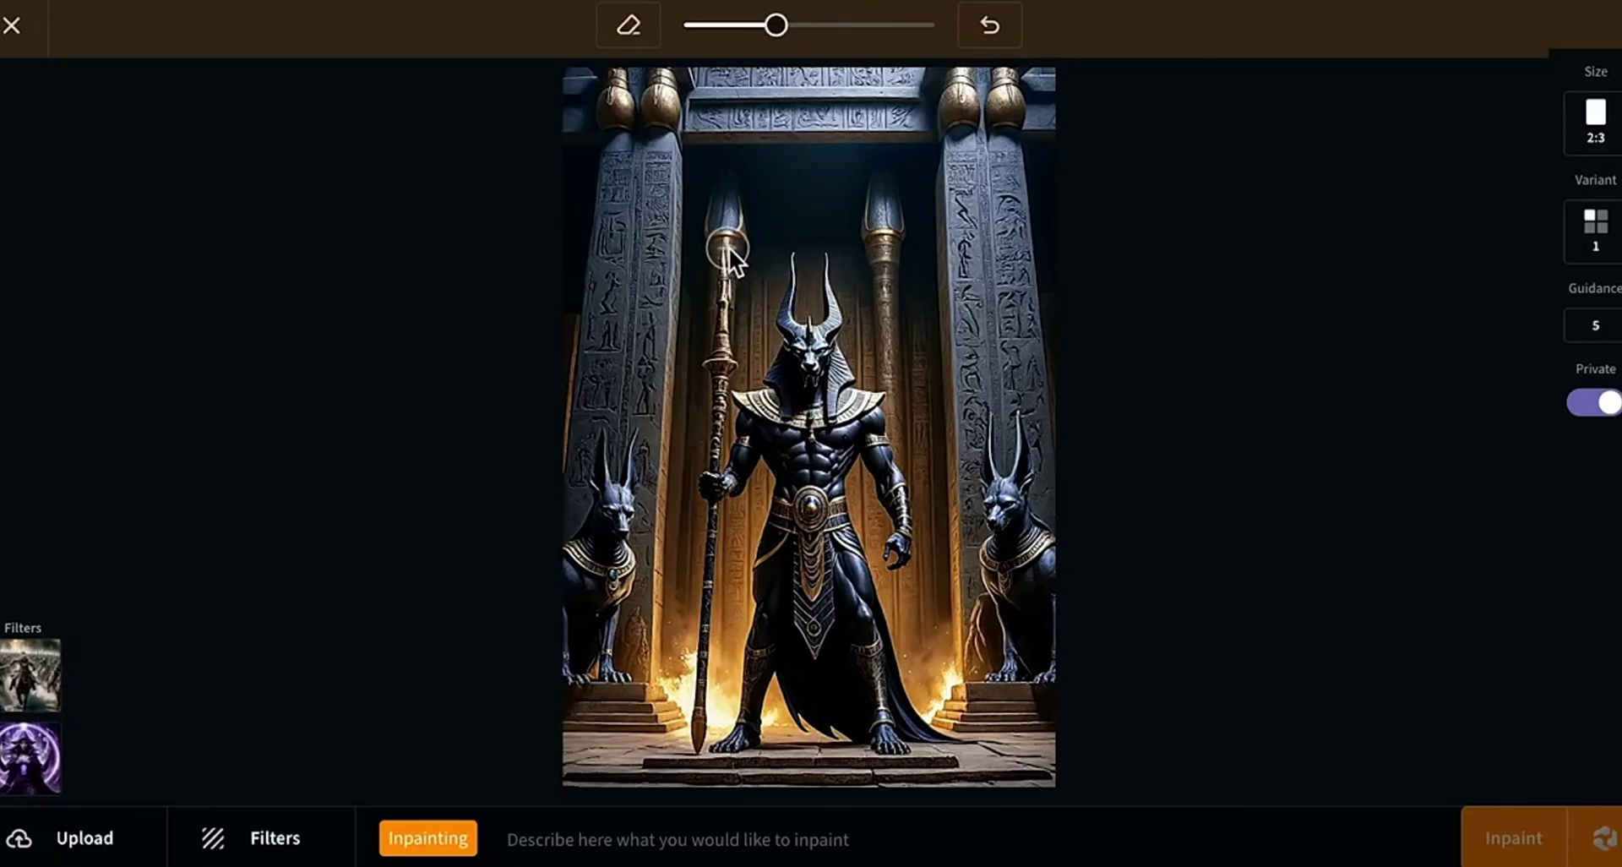
- Mask the spear and inpaint it with 'An ancient statue holding a magic sword'
left_click_drag(728, 247, 690, 732)
left_click(594, 839)
type("A")
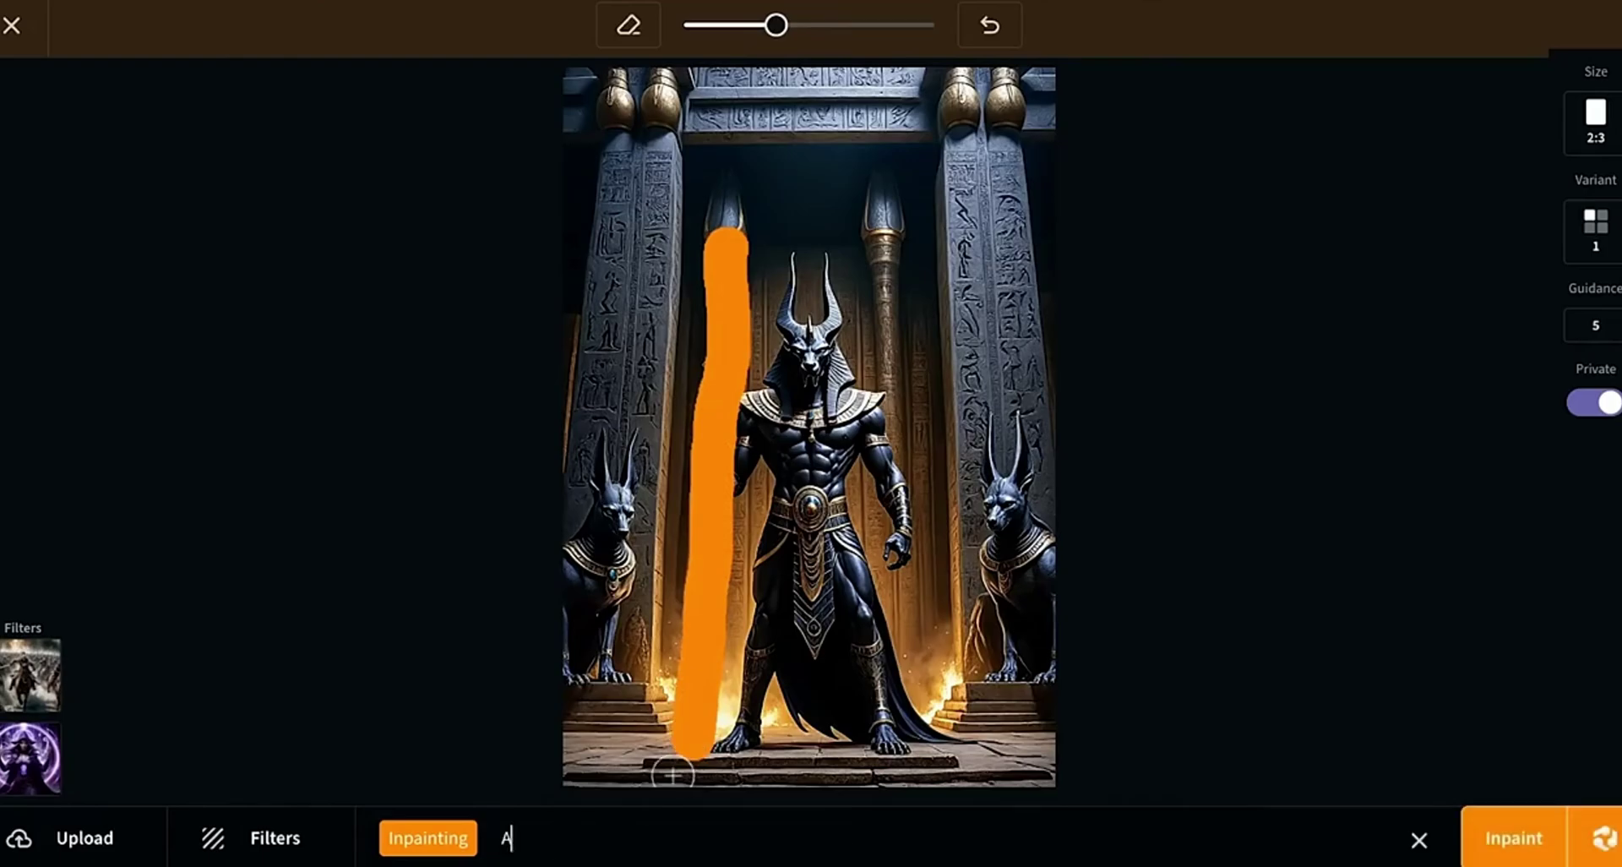
type("n ancient statue")
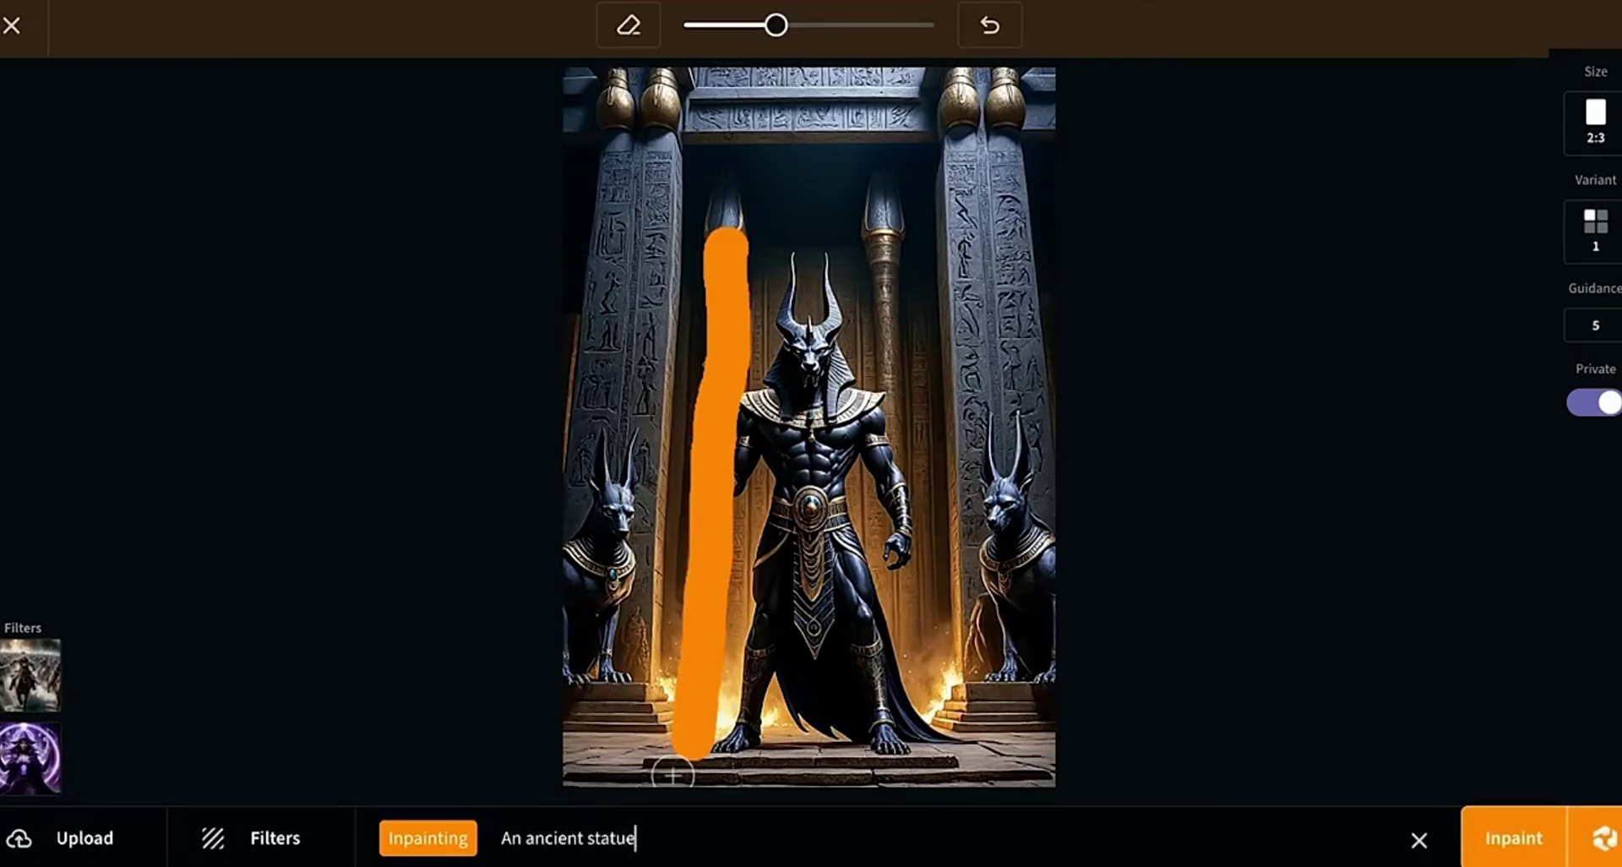
type(" holding a ma")
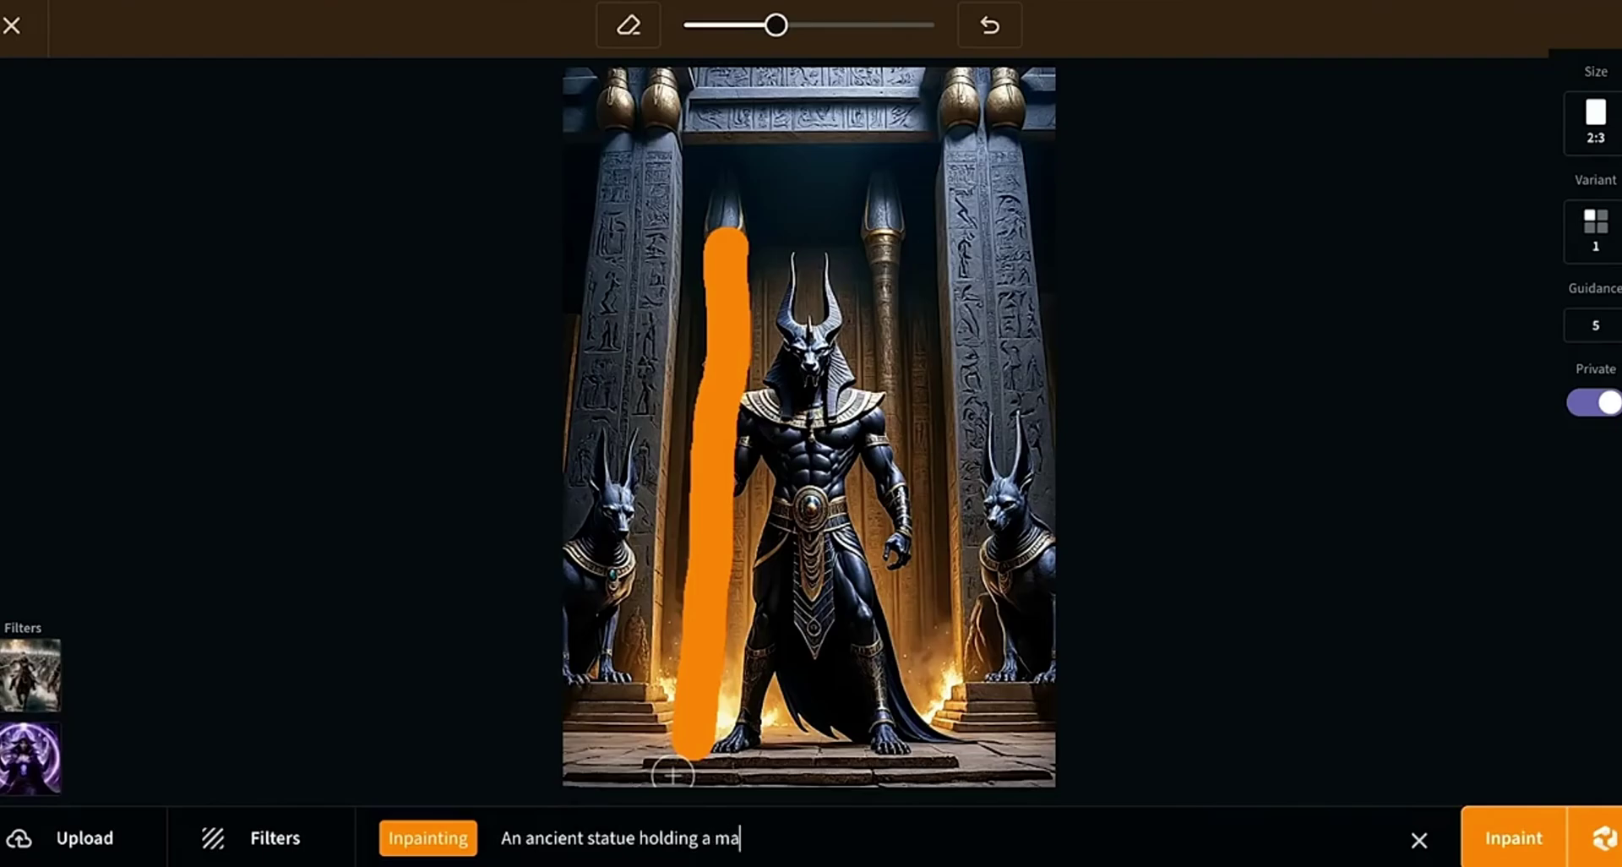
type("gic sword")
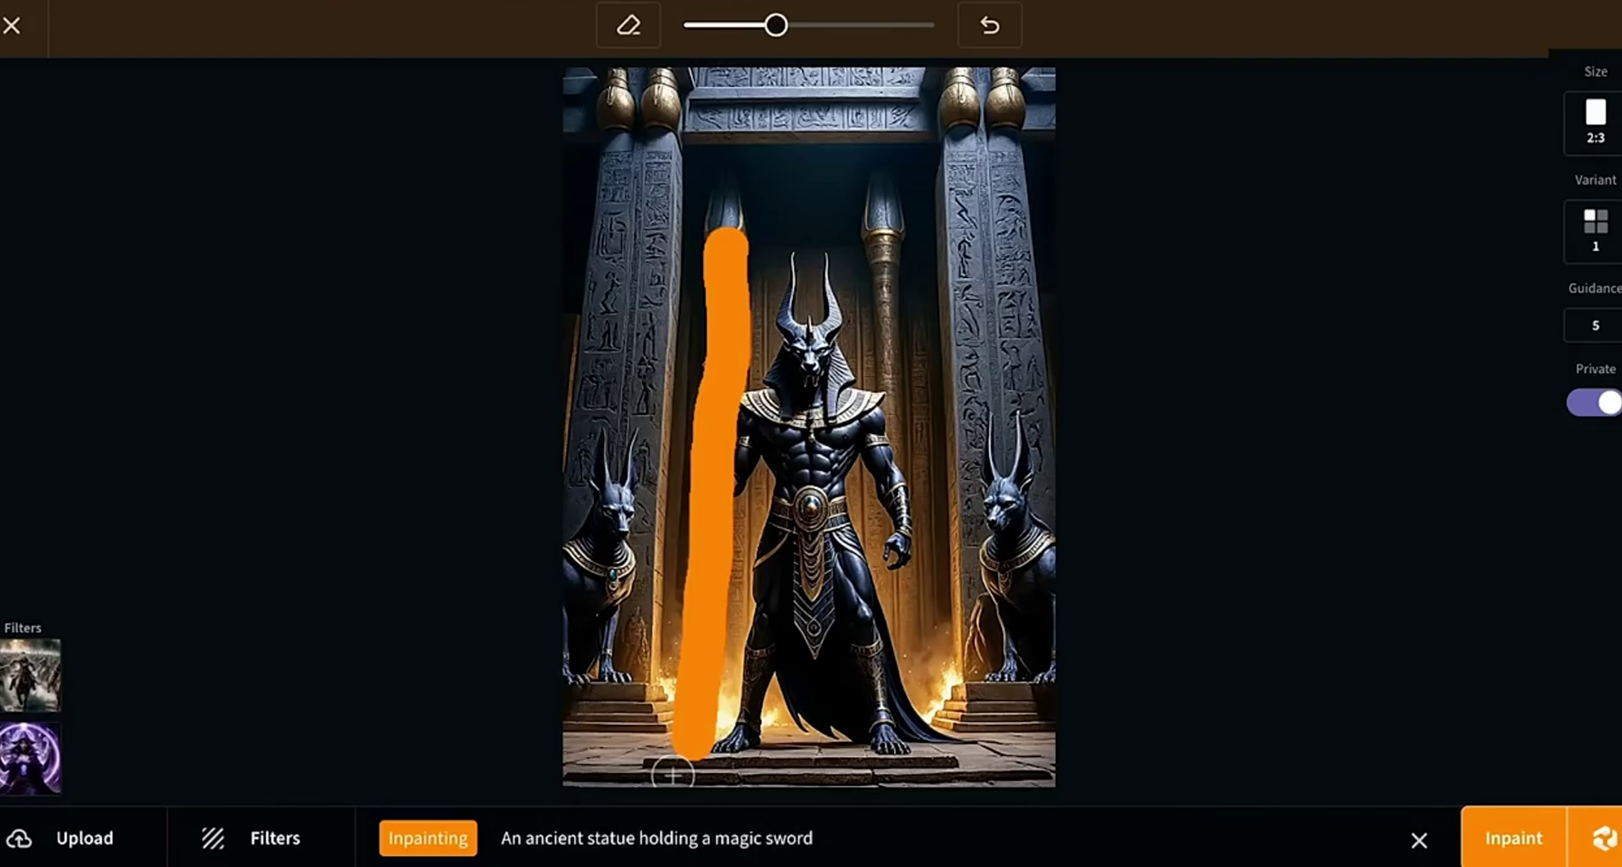
left_click(1468, 855)
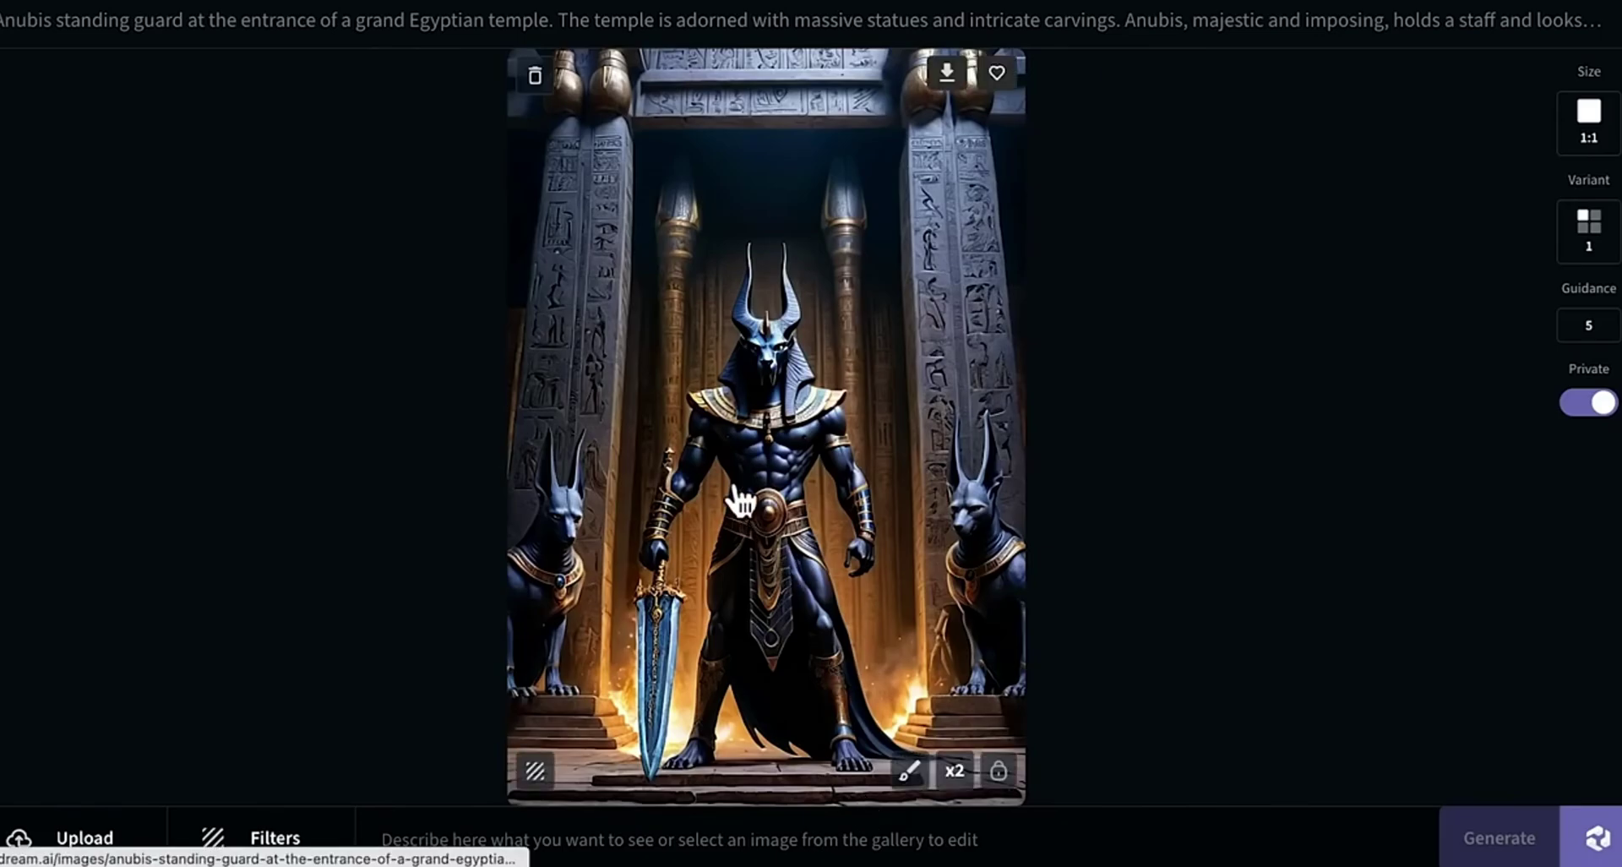
left_click(740, 502)
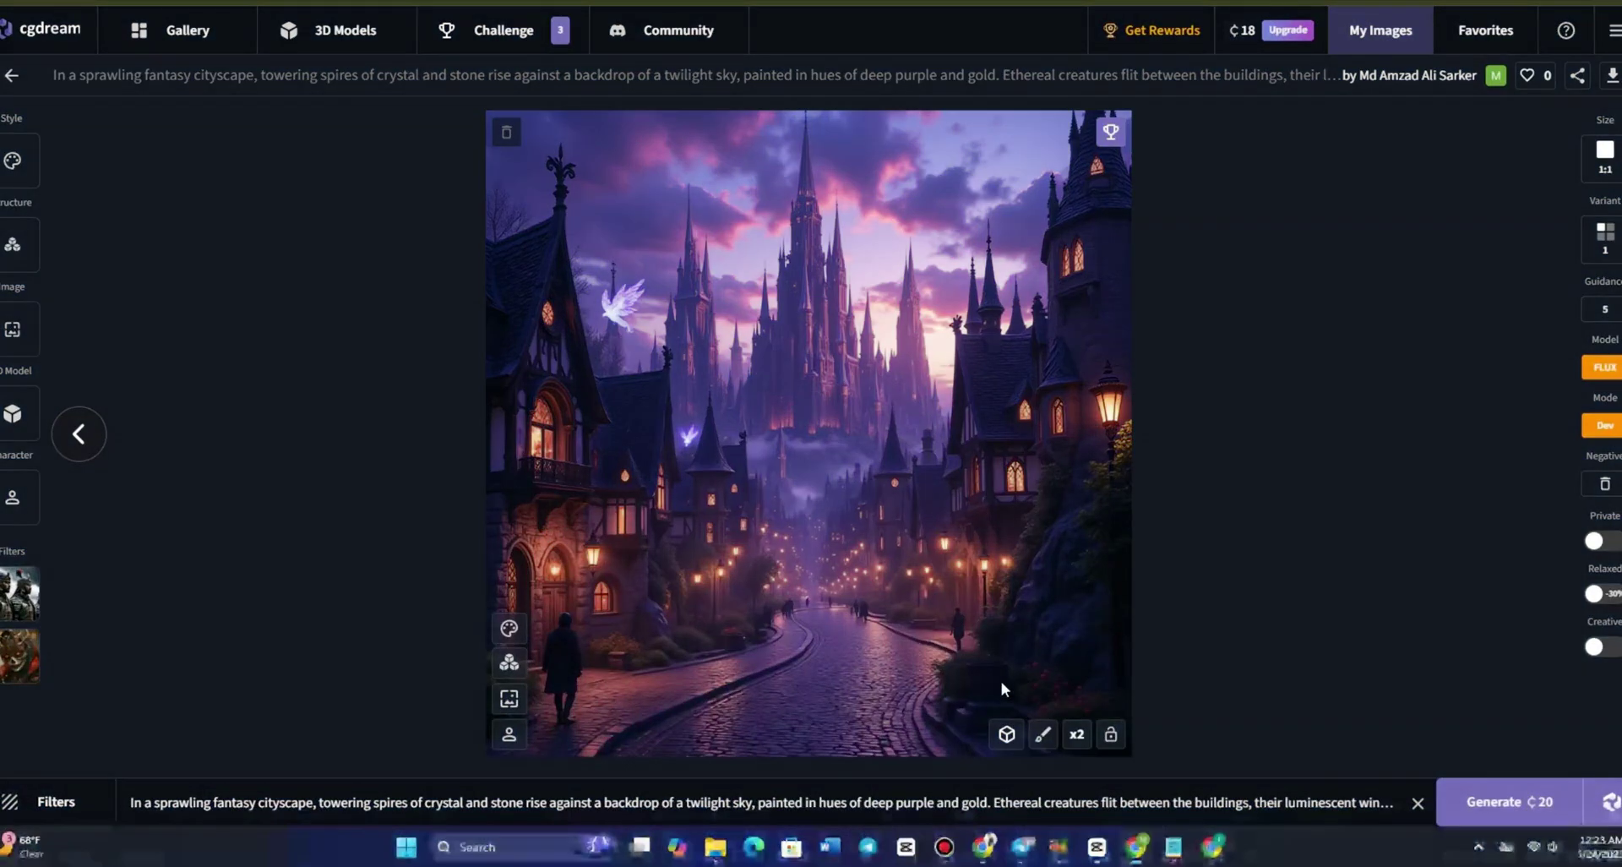
- Start inpainting the cityscape again and mask the winged fairy near the left spires
left_click(1044, 734)
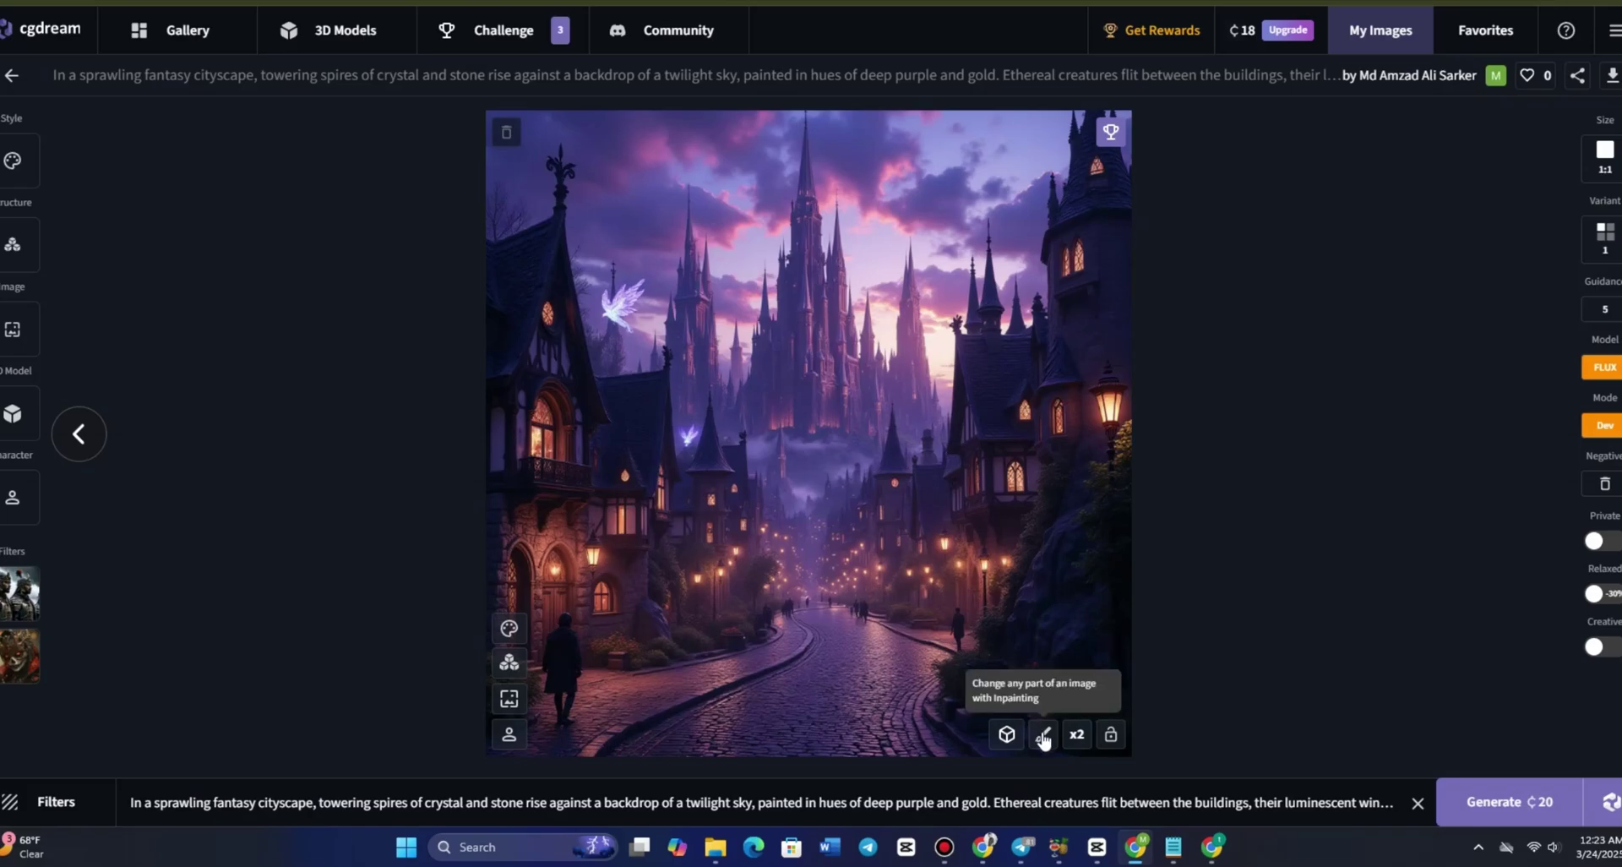
left_click(1043, 733)
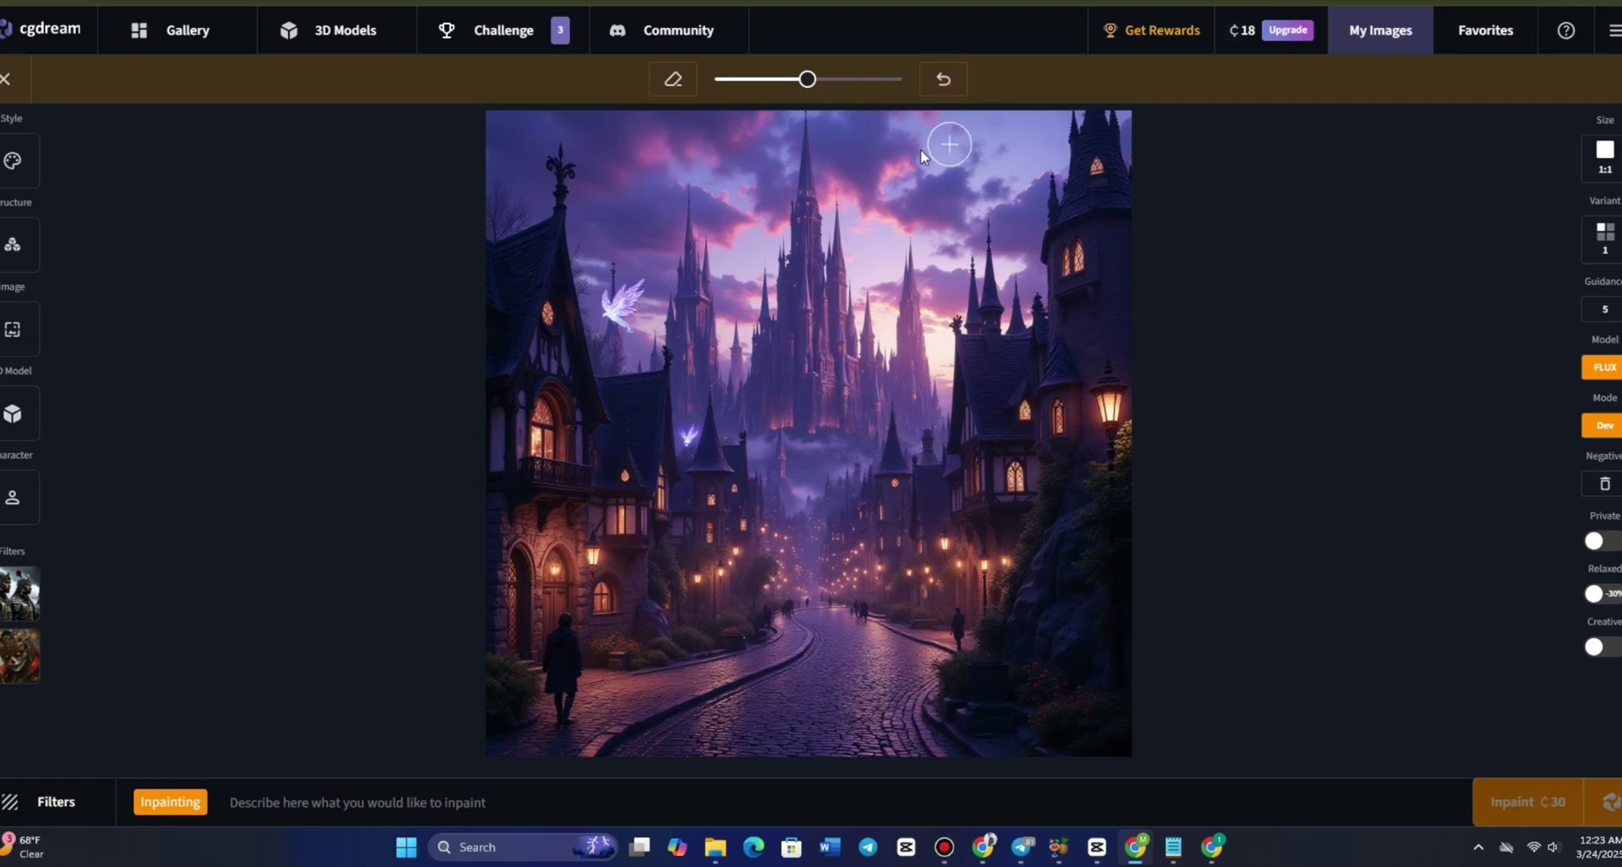
mouse_move(611, 299)
left_mouse_down()
mouse_move(642, 346)
mouse_move(617, 314)
left_mouse_up()
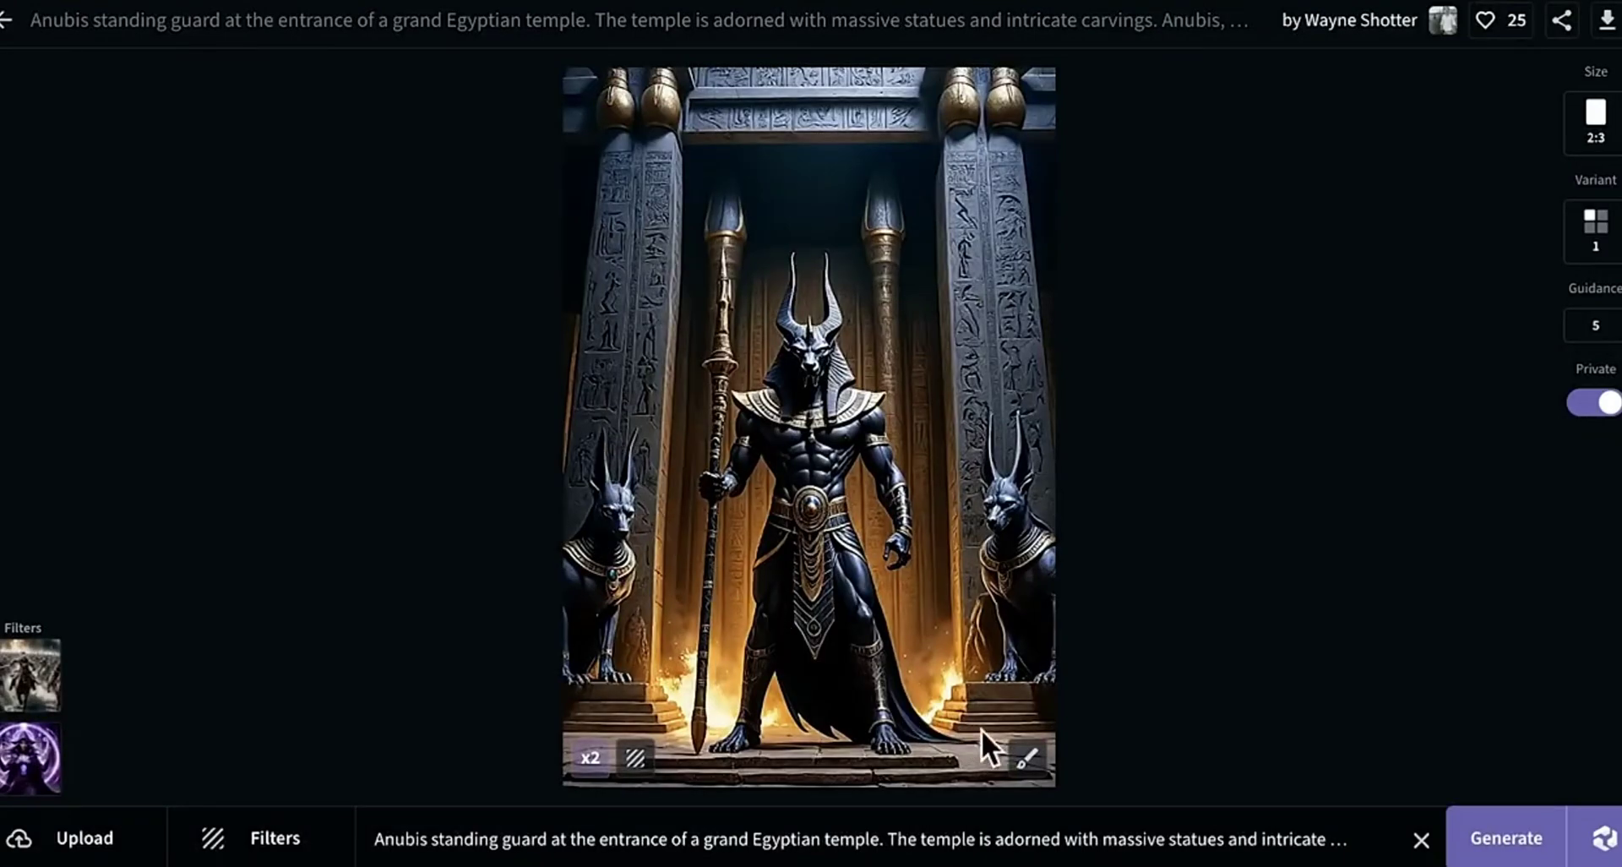
- Open inpainting on the Anubis image with a larger brush, then clear the head mask and shrink the brush
left_click(1029, 761)
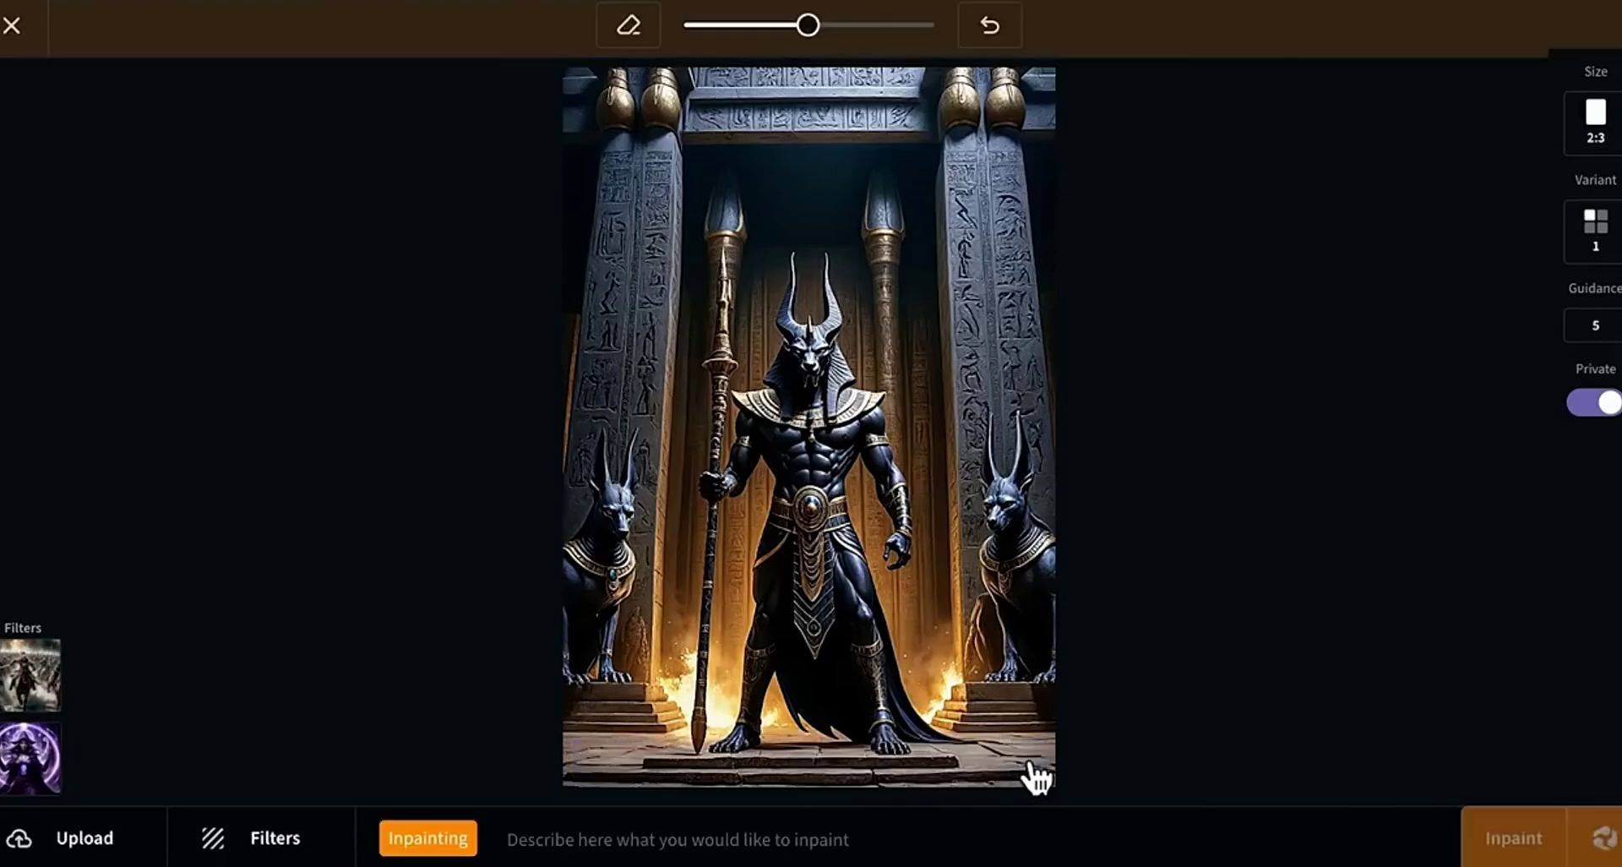
left_click_drag(811, 26, 861, 25)
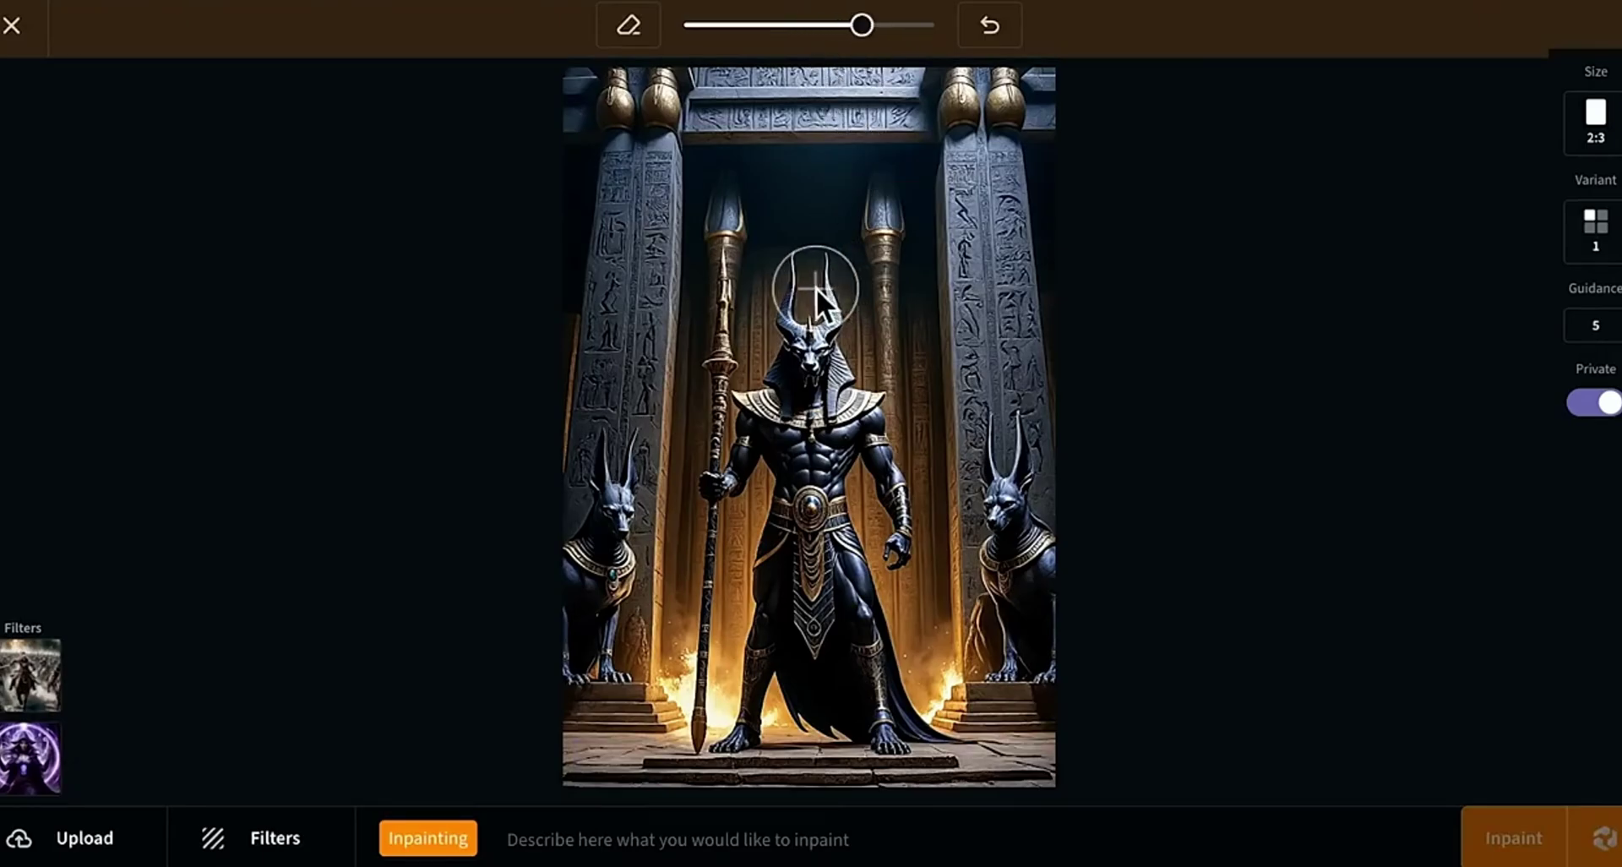
mouse_move(816, 288)
left_mouse_down()
mouse_move(804, 264)
mouse_move(803, 352)
mouse_move(772, 392)
mouse_move(792, 409)
mouse_move(840, 399)
mouse_move(823, 284)
left_mouse_up()
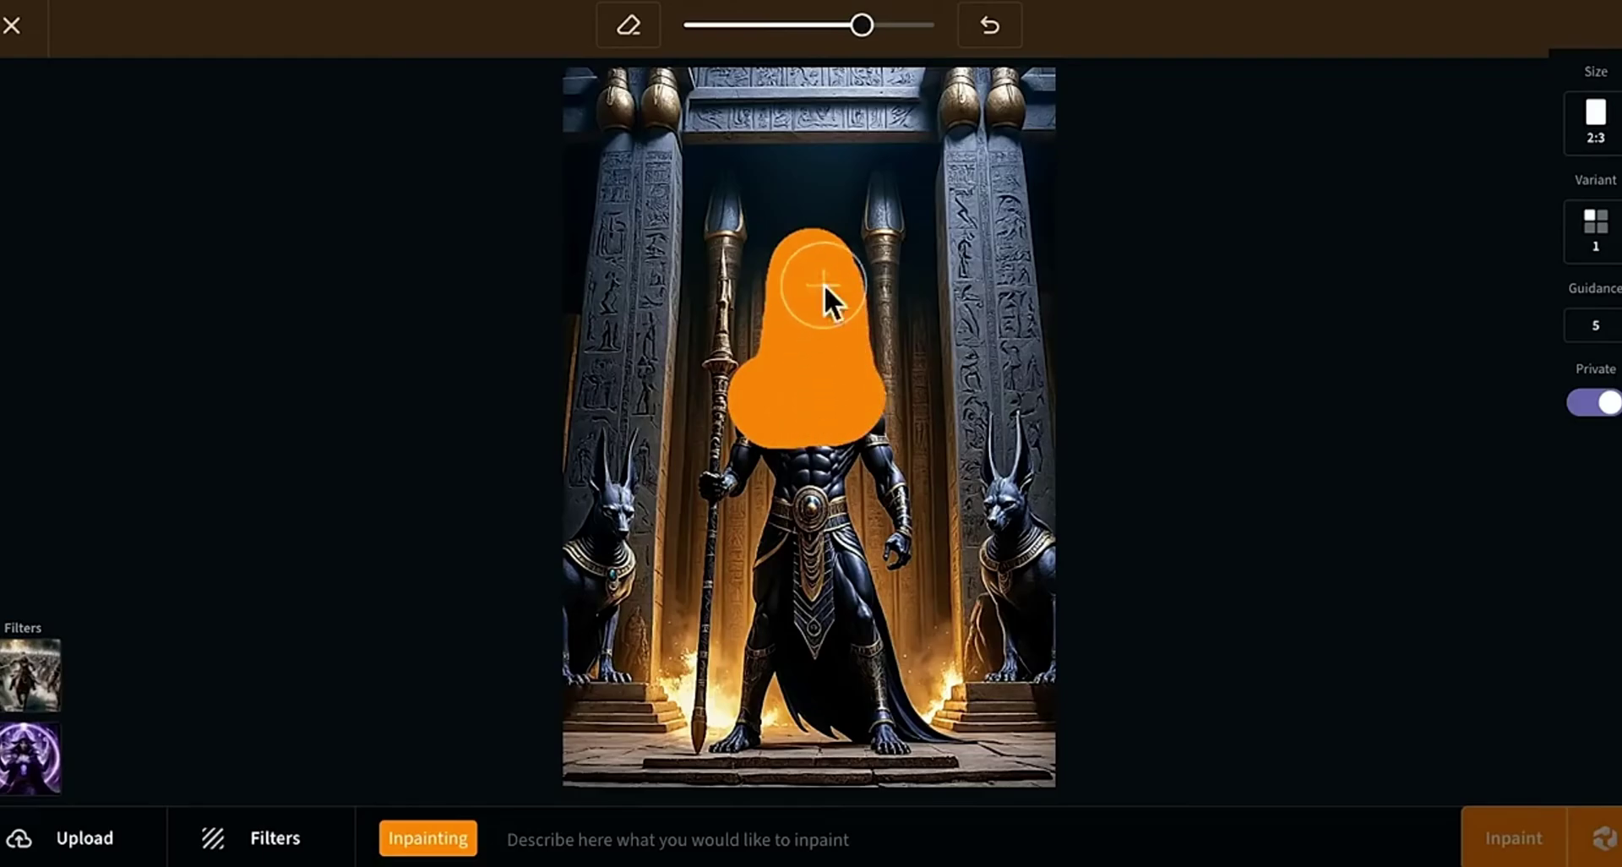
left_click(628, 25)
left_click_drag(793, 225, 836, 224)
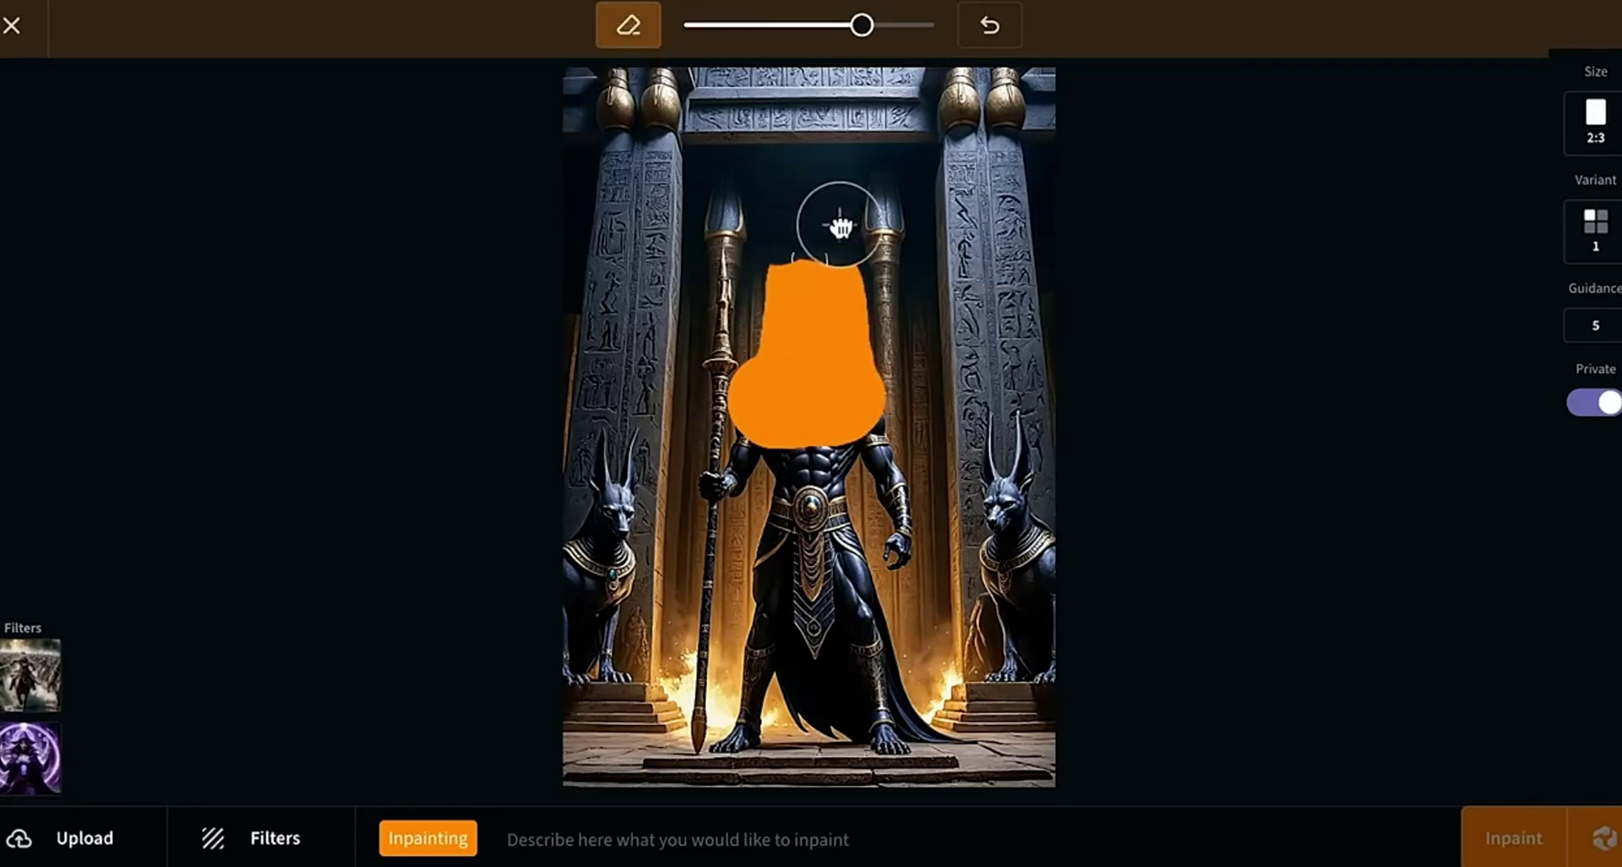
left_click(990, 34)
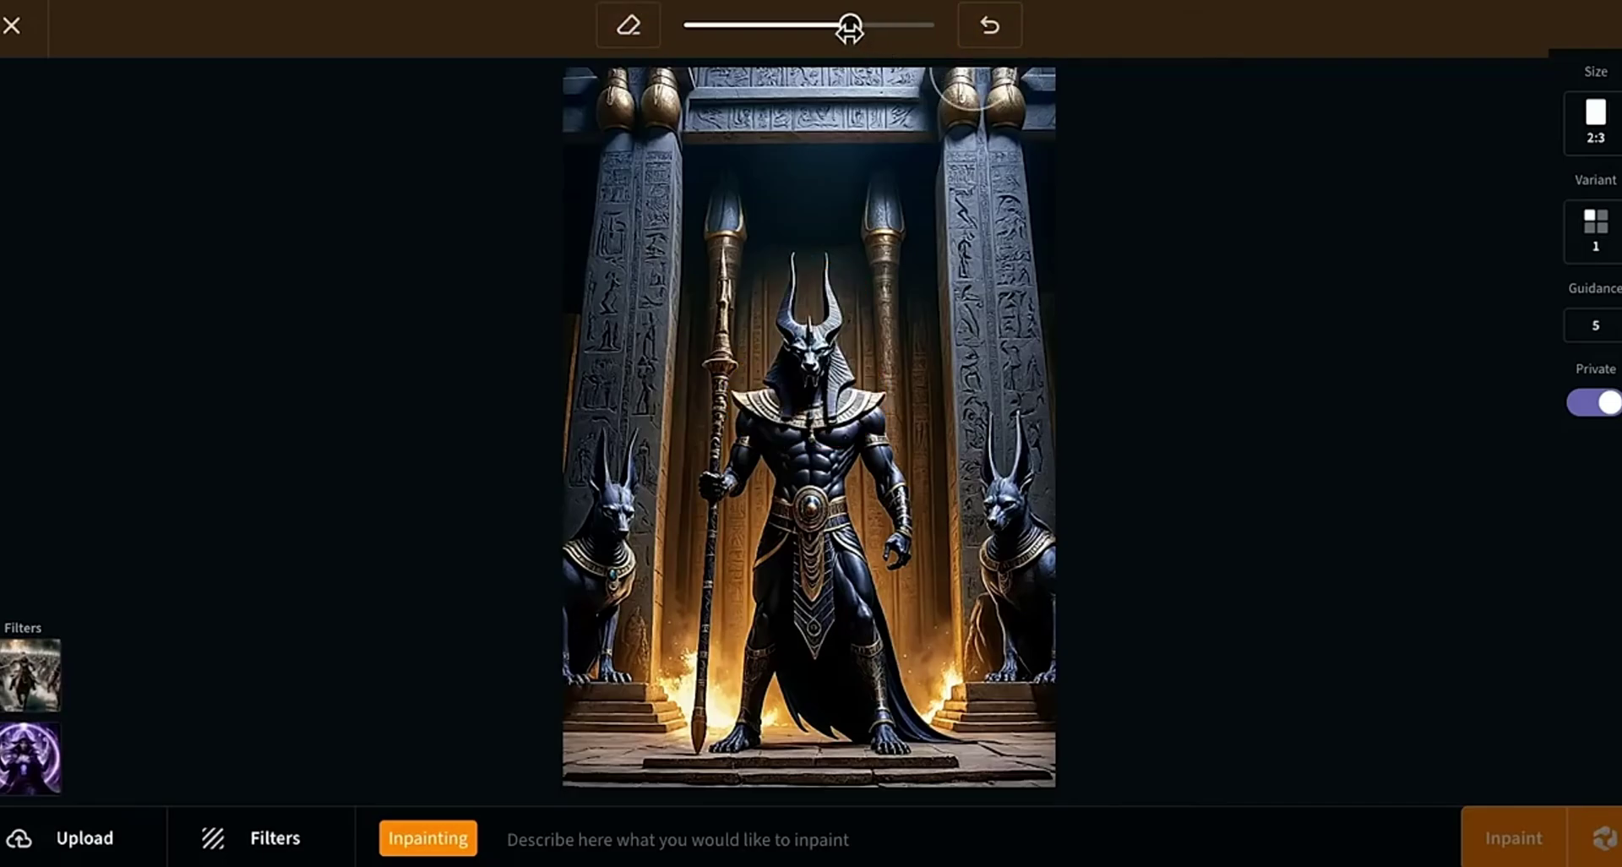
left_click_drag(849, 30, 774, 31)
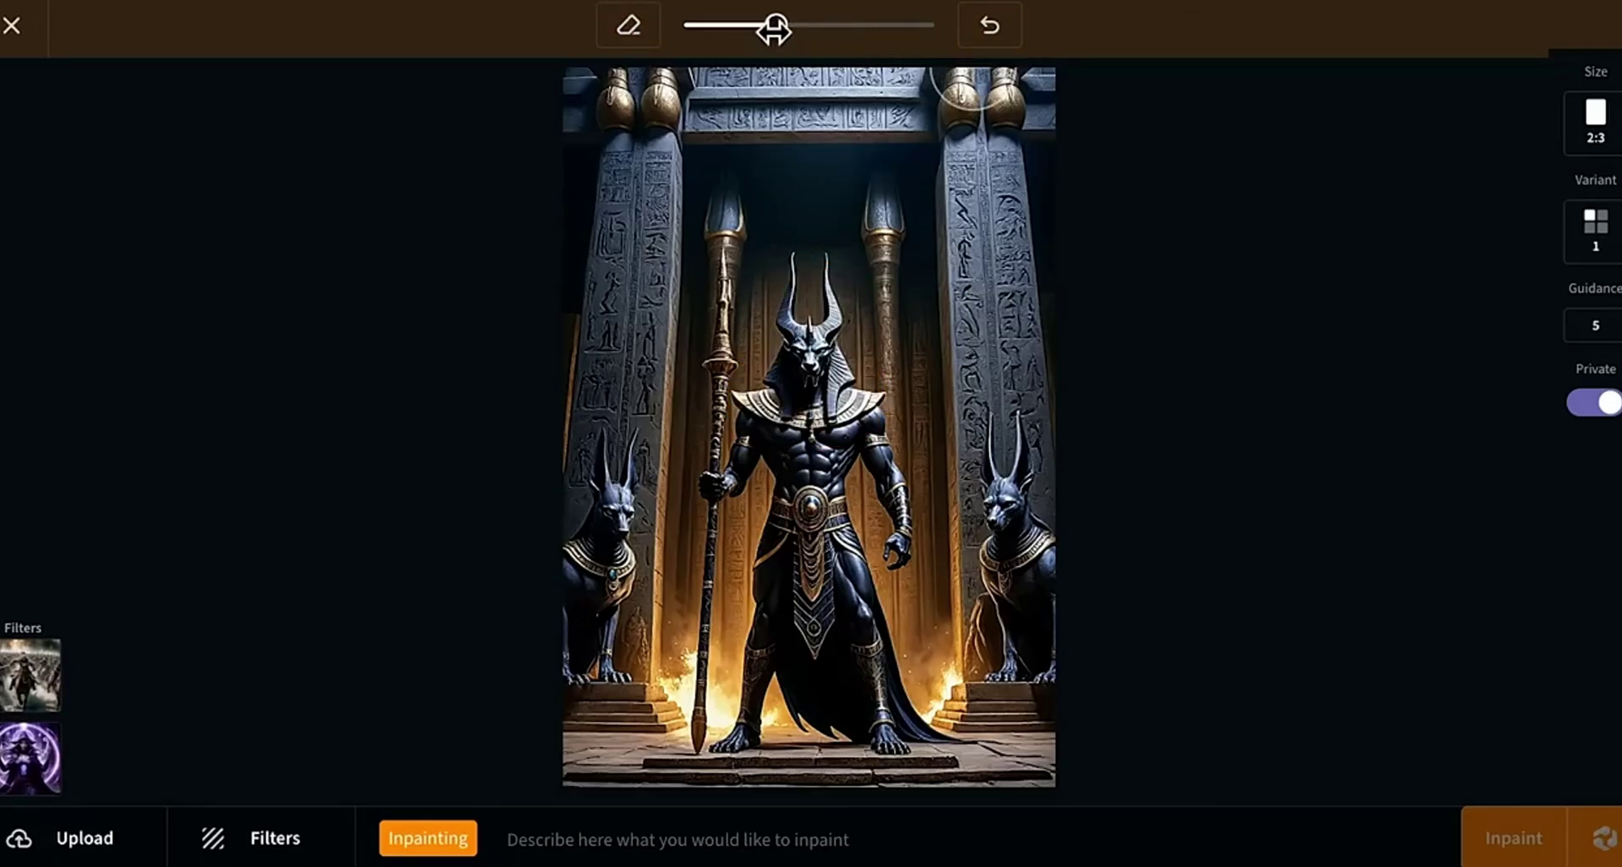
- Mask the full length of the spear and inpaint it with the prompt 'An ancient'
left_click_drag(727, 248, 694, 754)
left_click(568, 839)
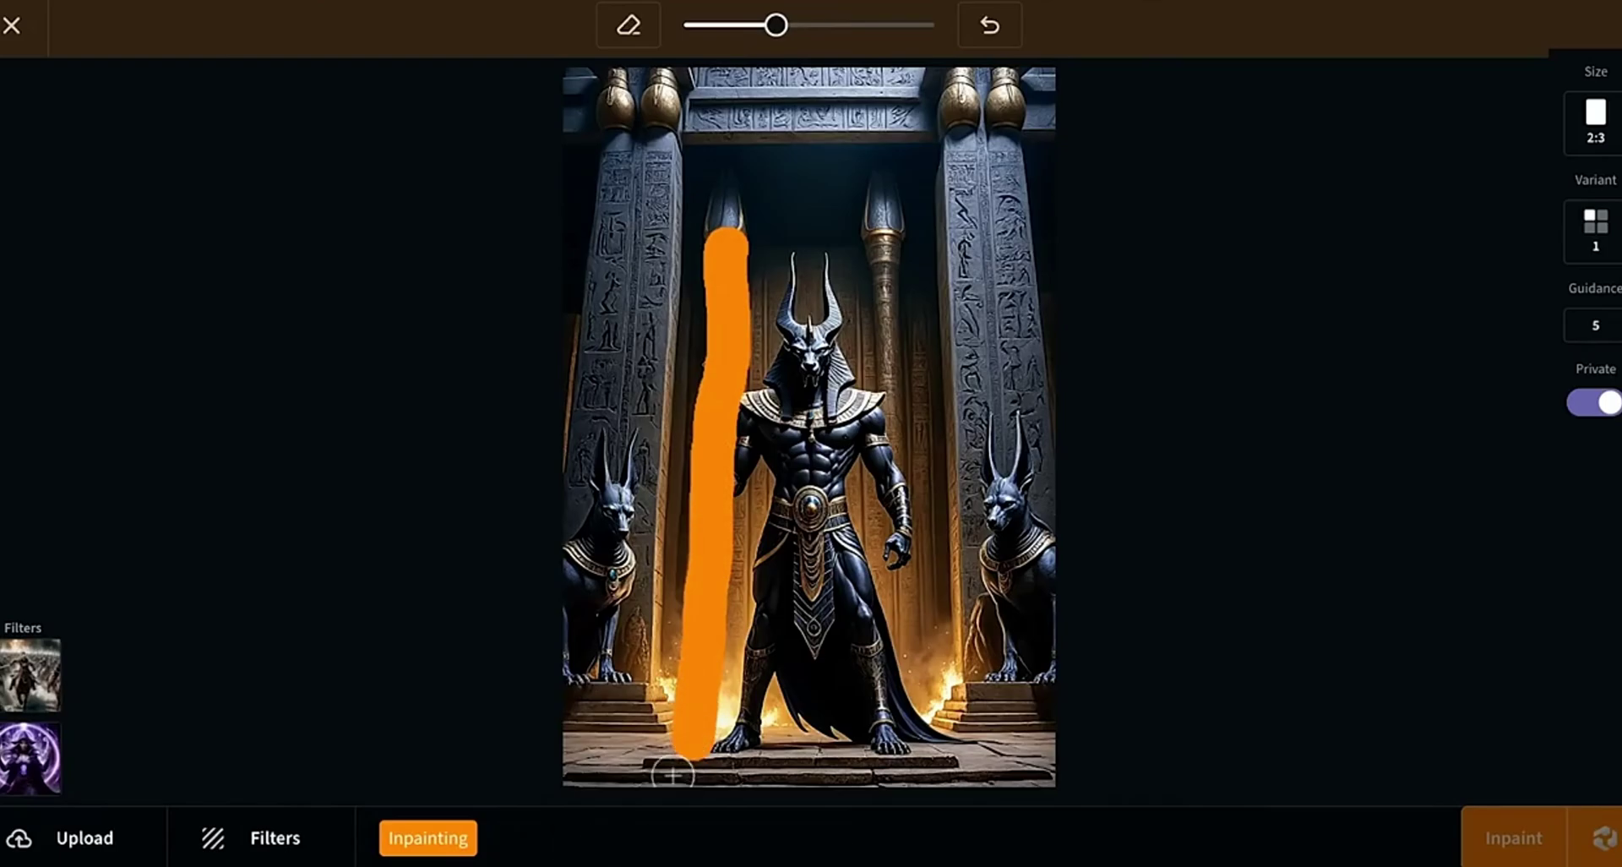
type("An ancient statue holding a magic sword")
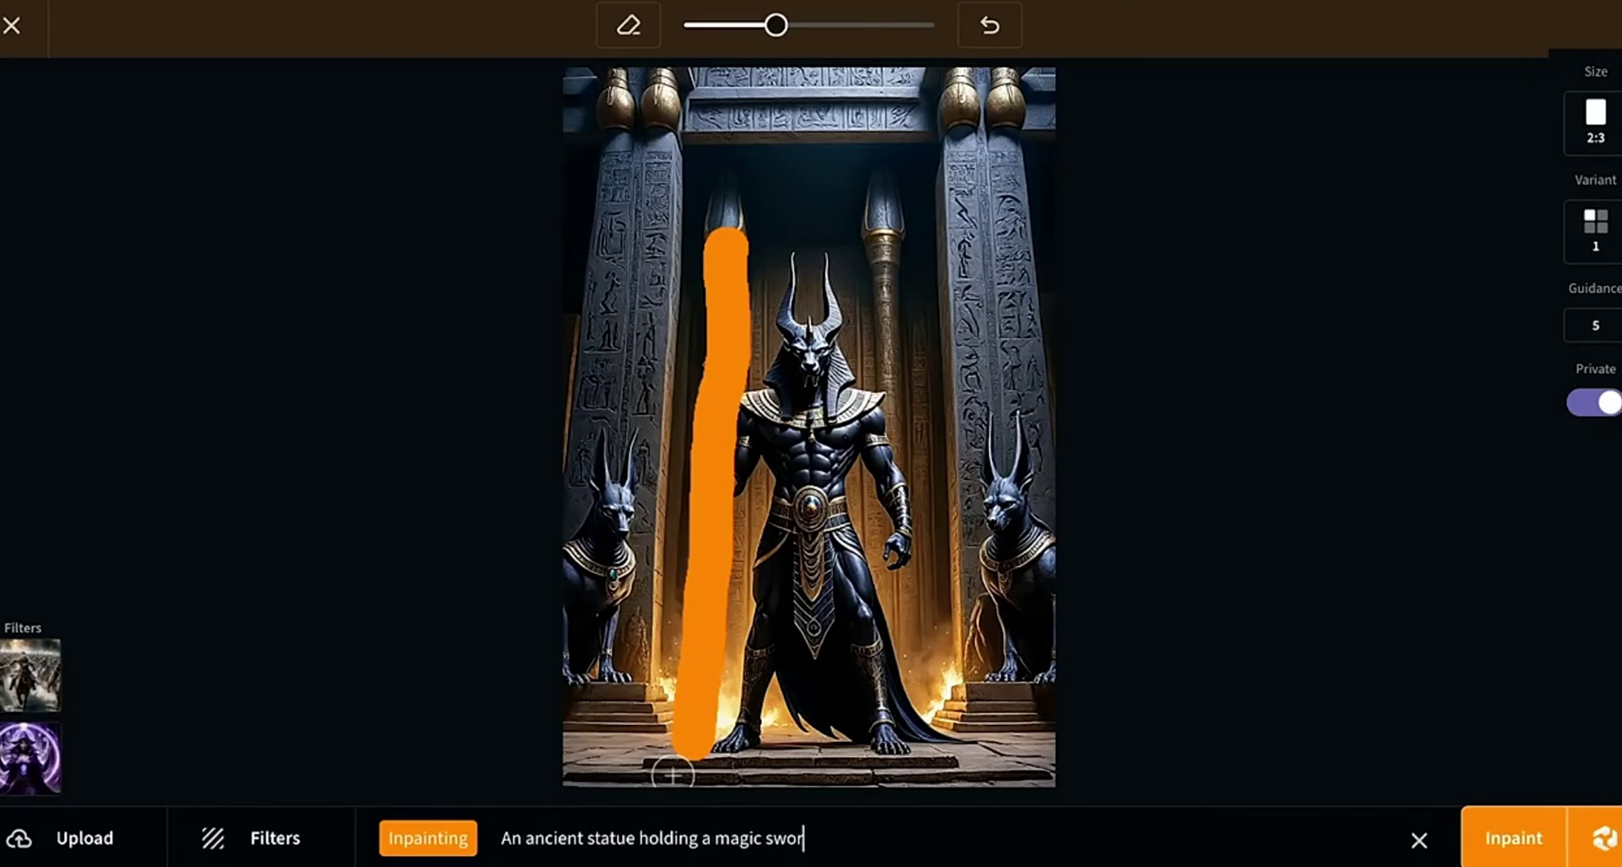
left_click(1513, 838)
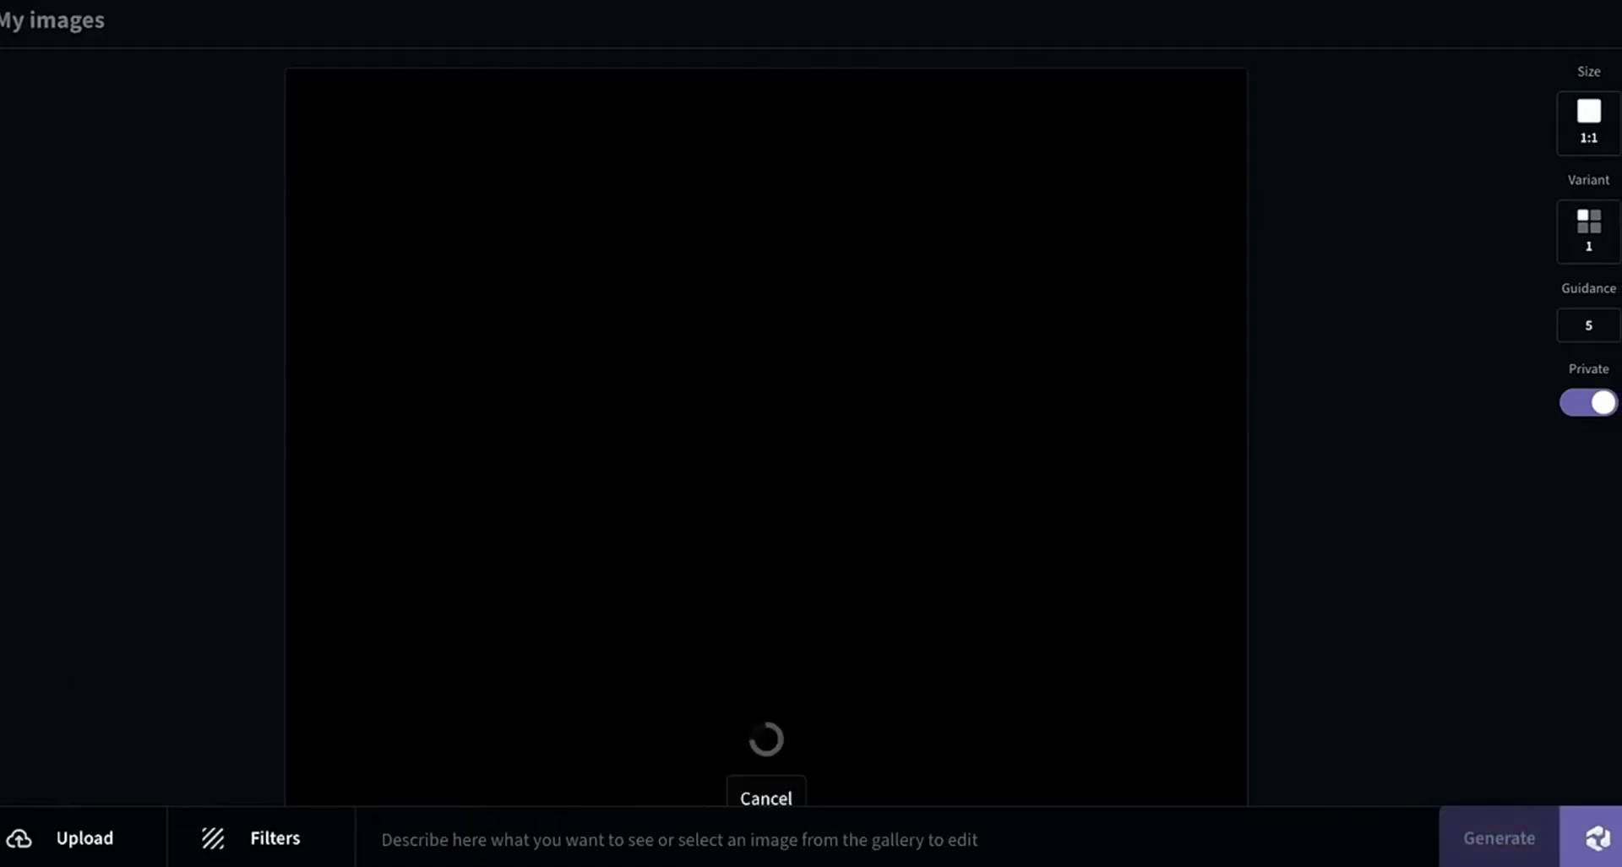